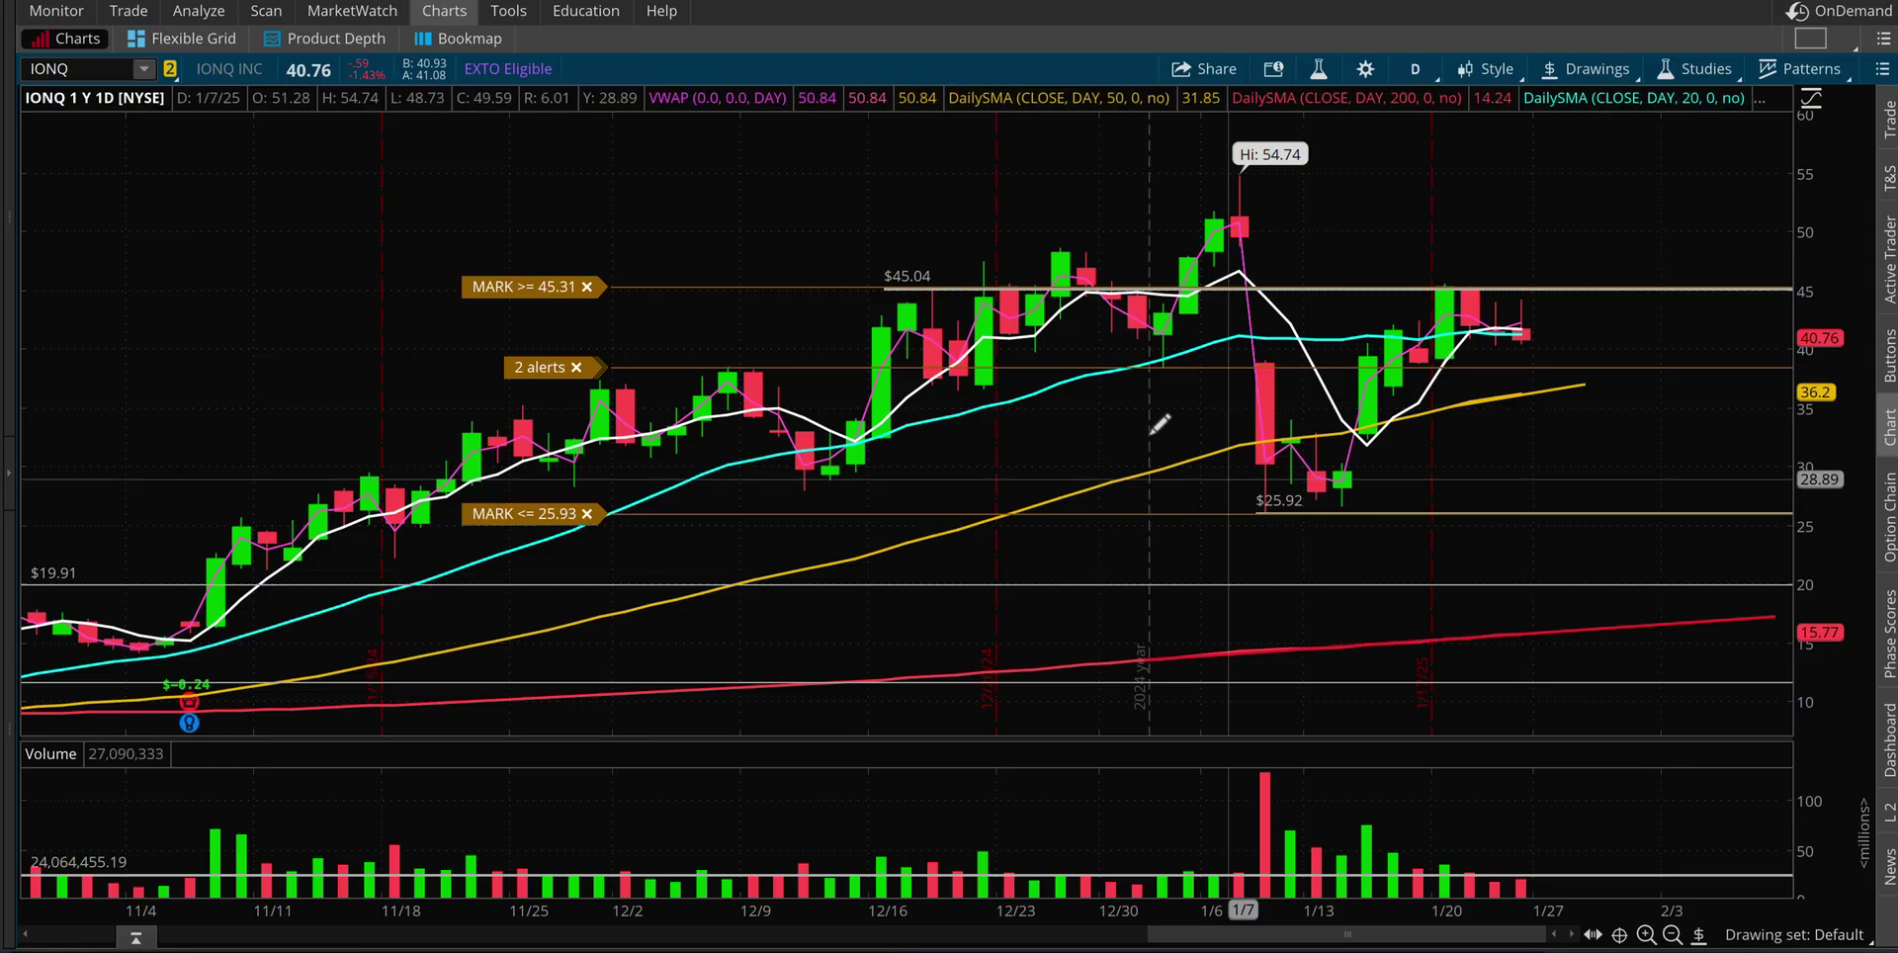
Step: Mark IONQ's uptrend from mid-October to early January and its decline from the January high with arrows on the daily chart
{"action": "left_click", "coordinate": [1672, 934]}
{"action": "left_click", "coordinate": [1671, 934]}
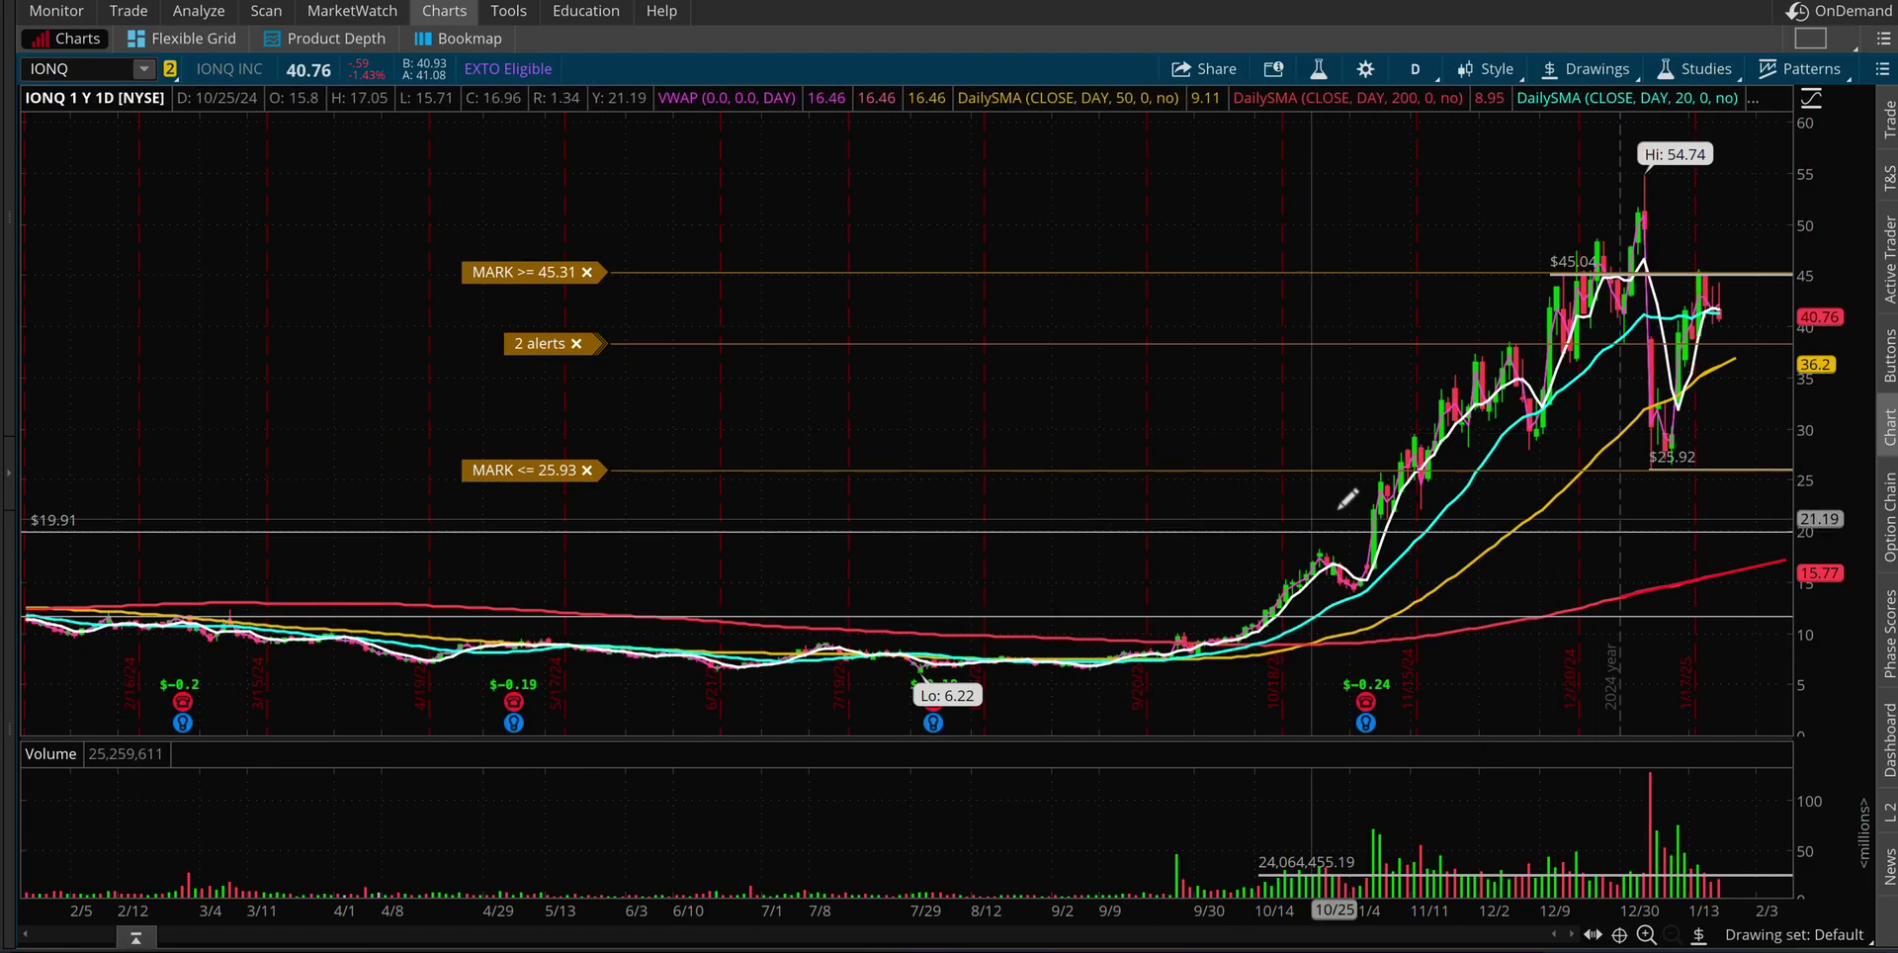
{"action": "left_click_drag", "start_coordinate": [1022, 386], "coordinate": [1779, 593]}
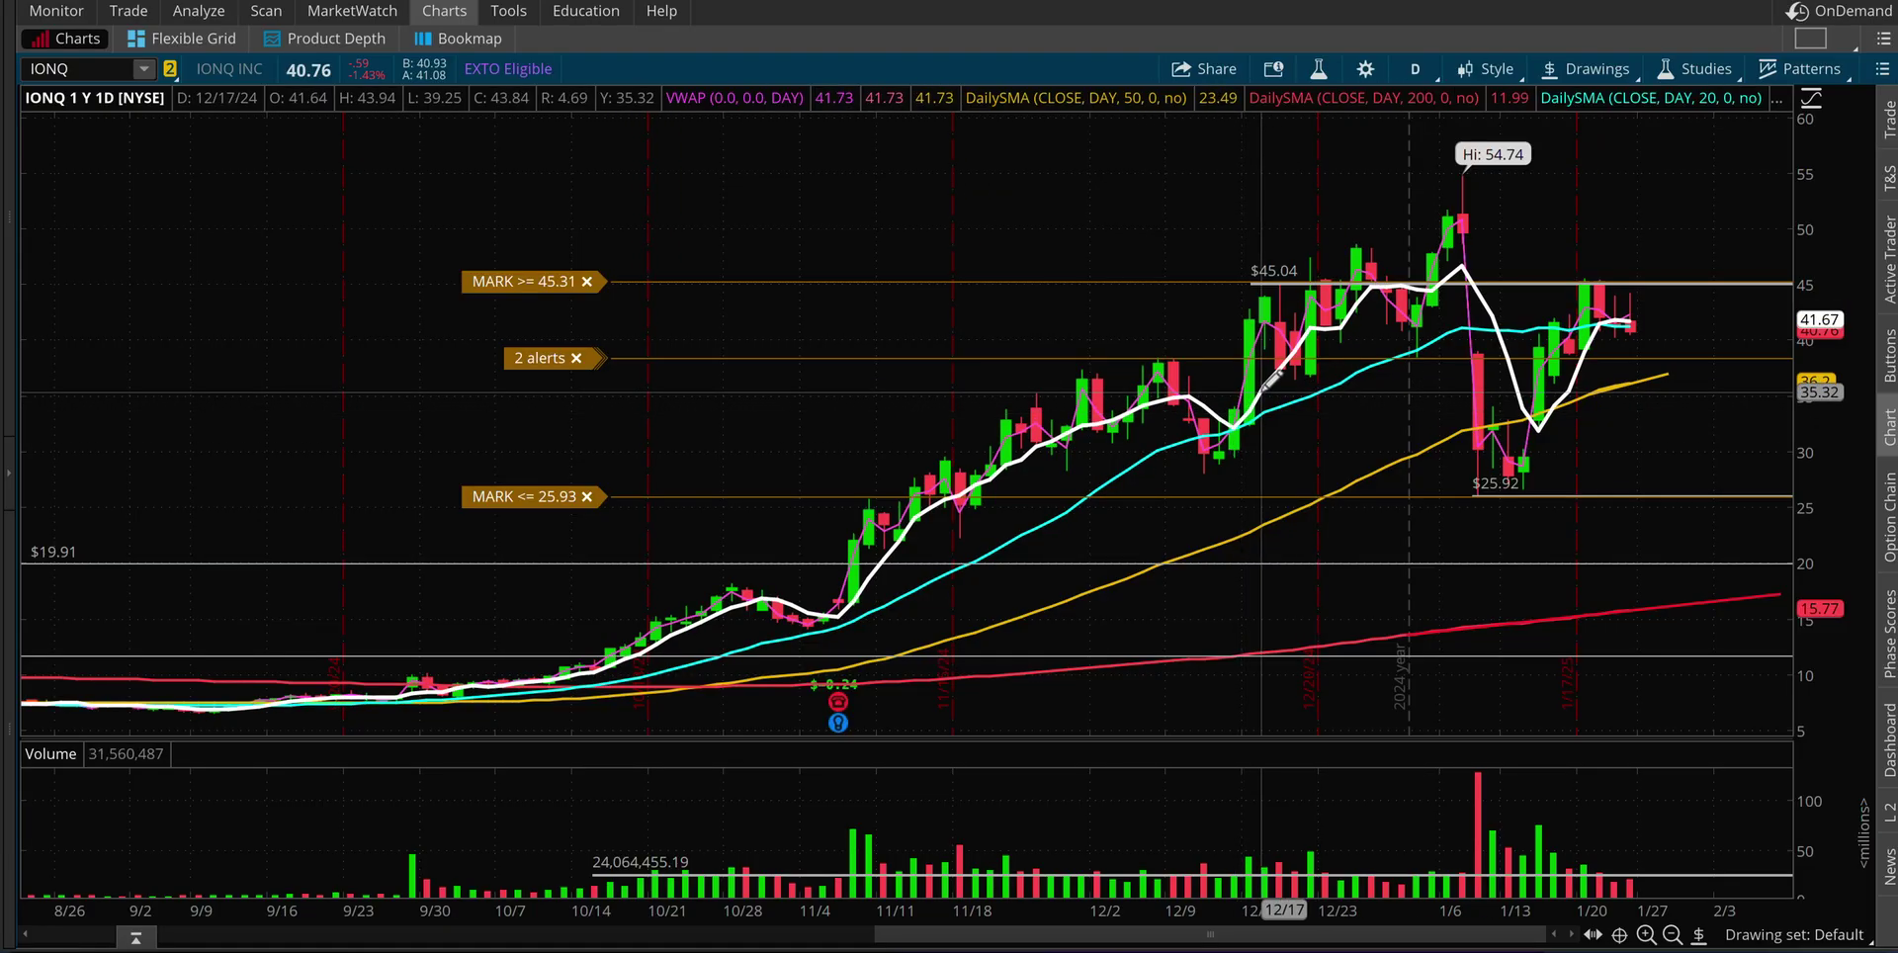
{"action": "left_click", "coordinate": [1673, 934]}
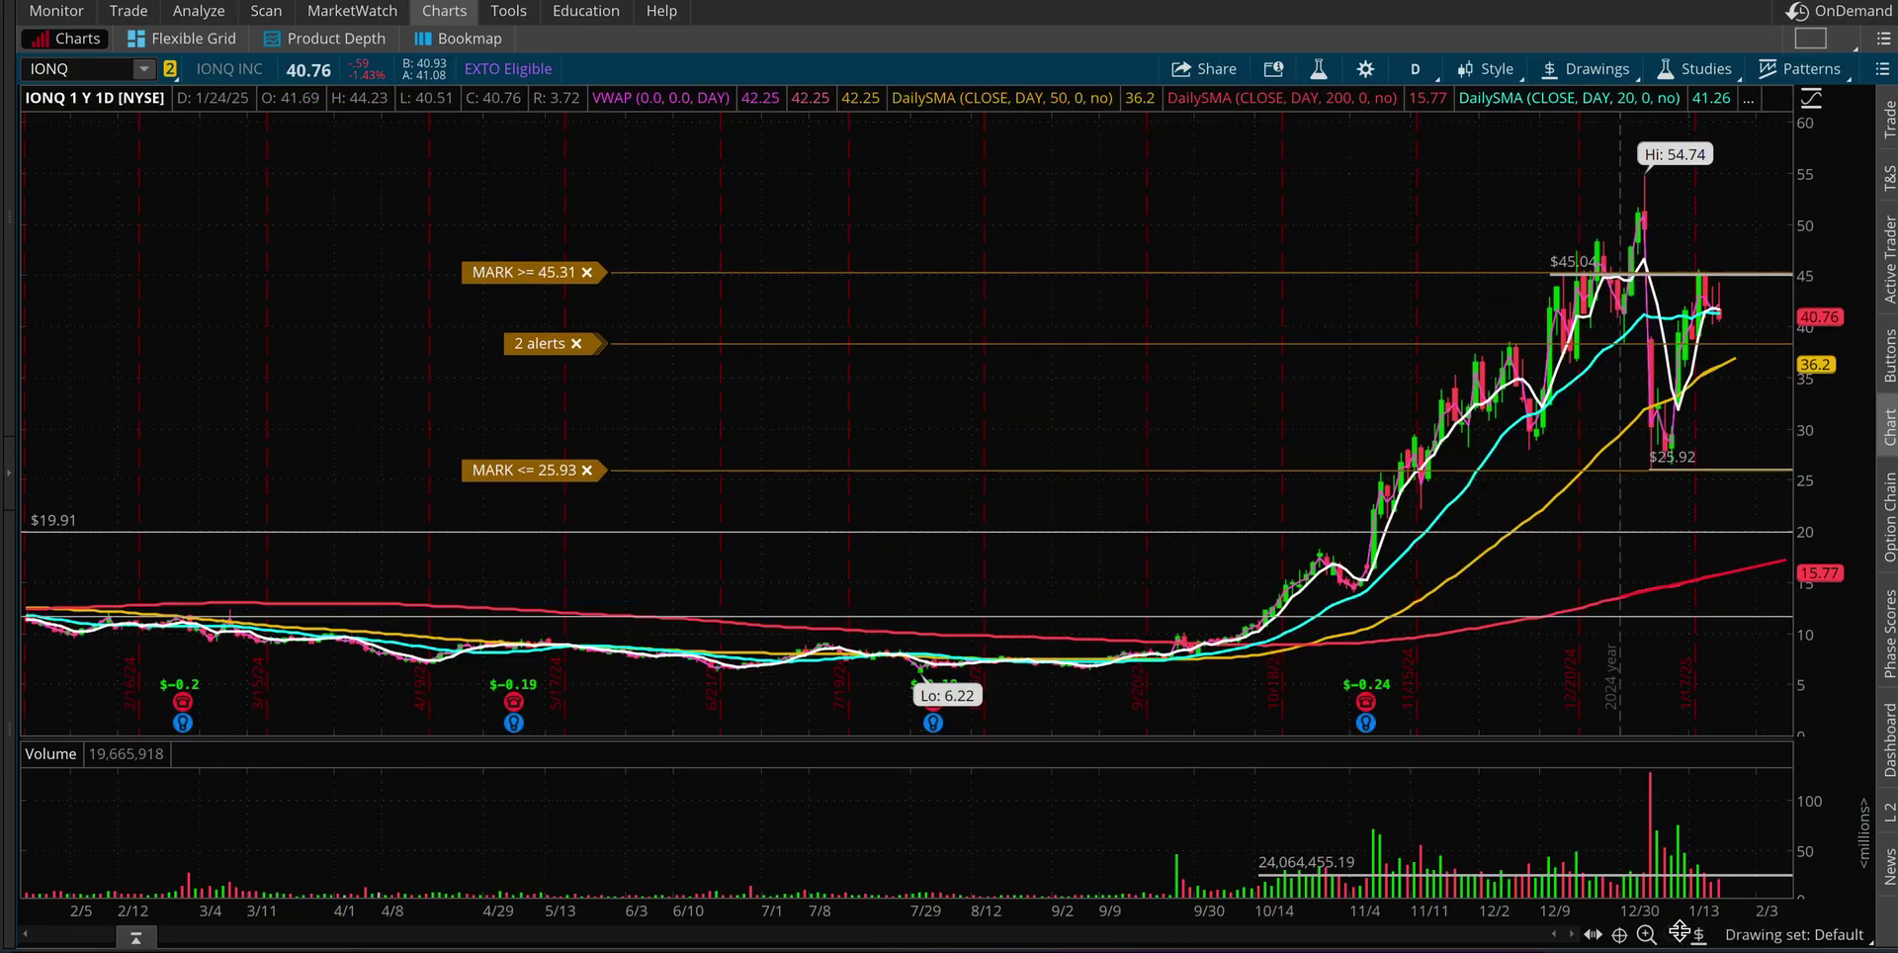
{"action": "scroll", "coordinate": [1008, 395], "scroll_direction": "up", "scroll_amount": 3}
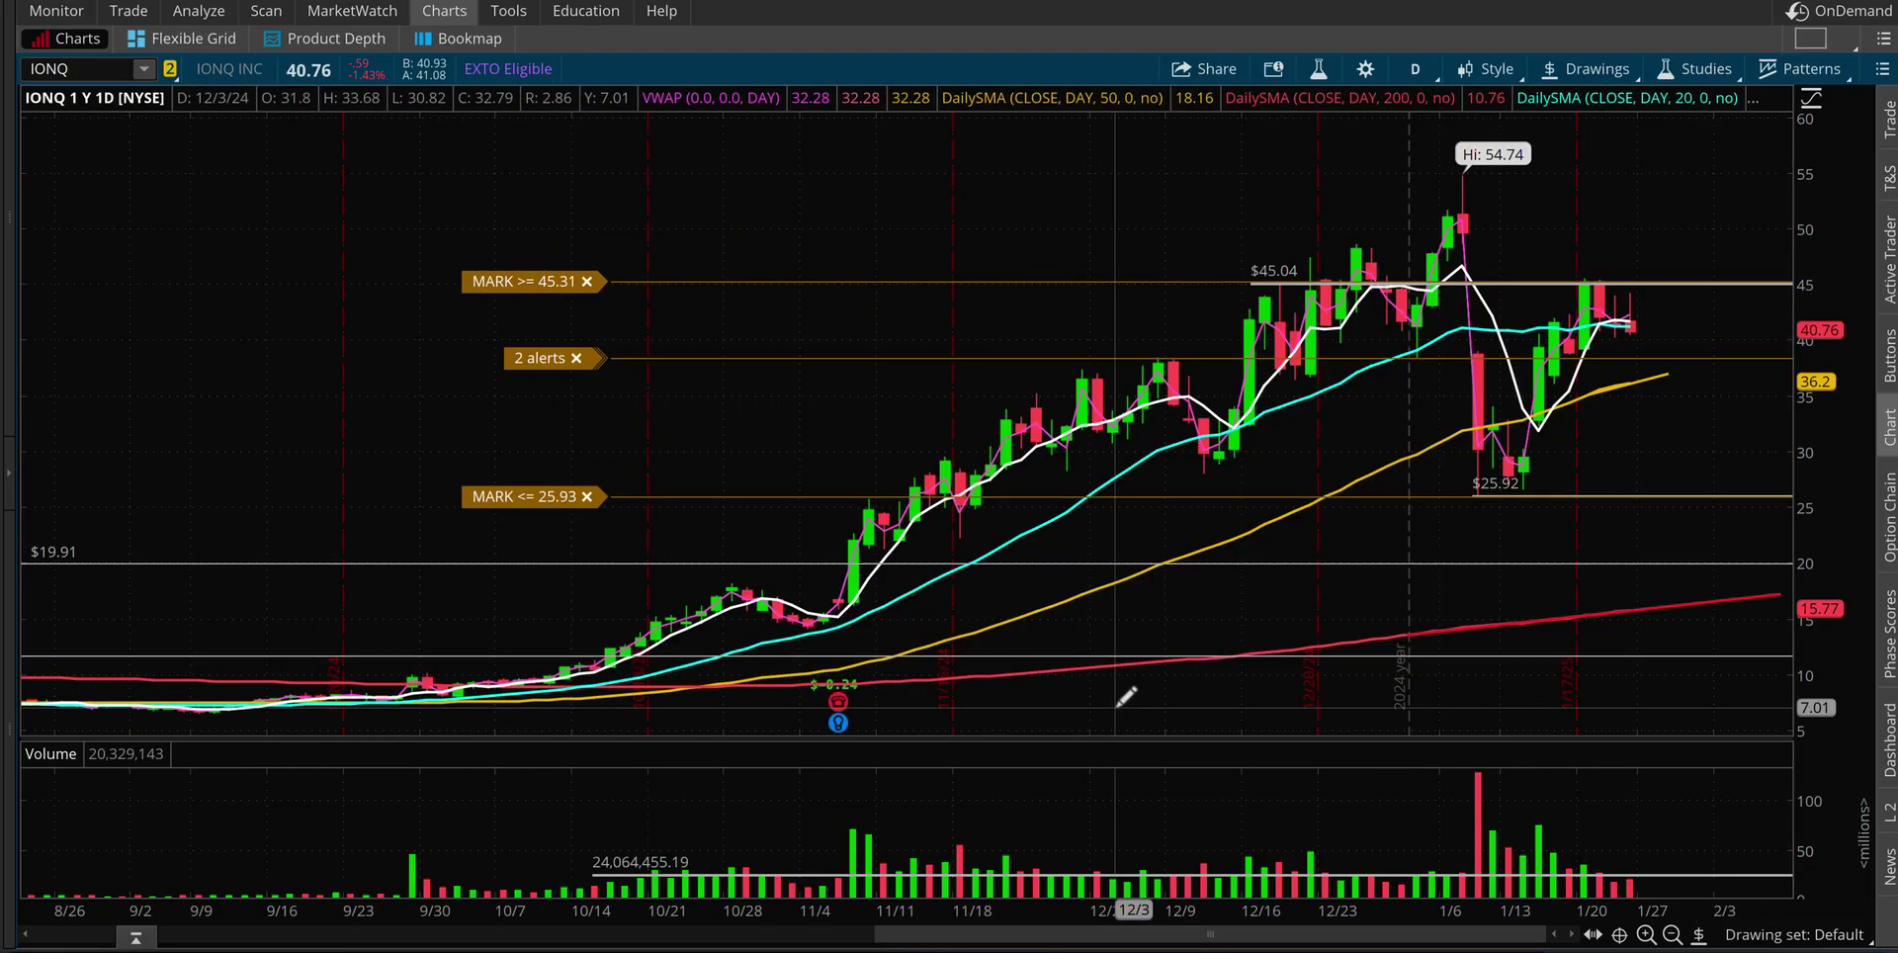
{"action": "left_click_drag", "start_coordinate": [654, 680], "coordinate": [1451, 346]}
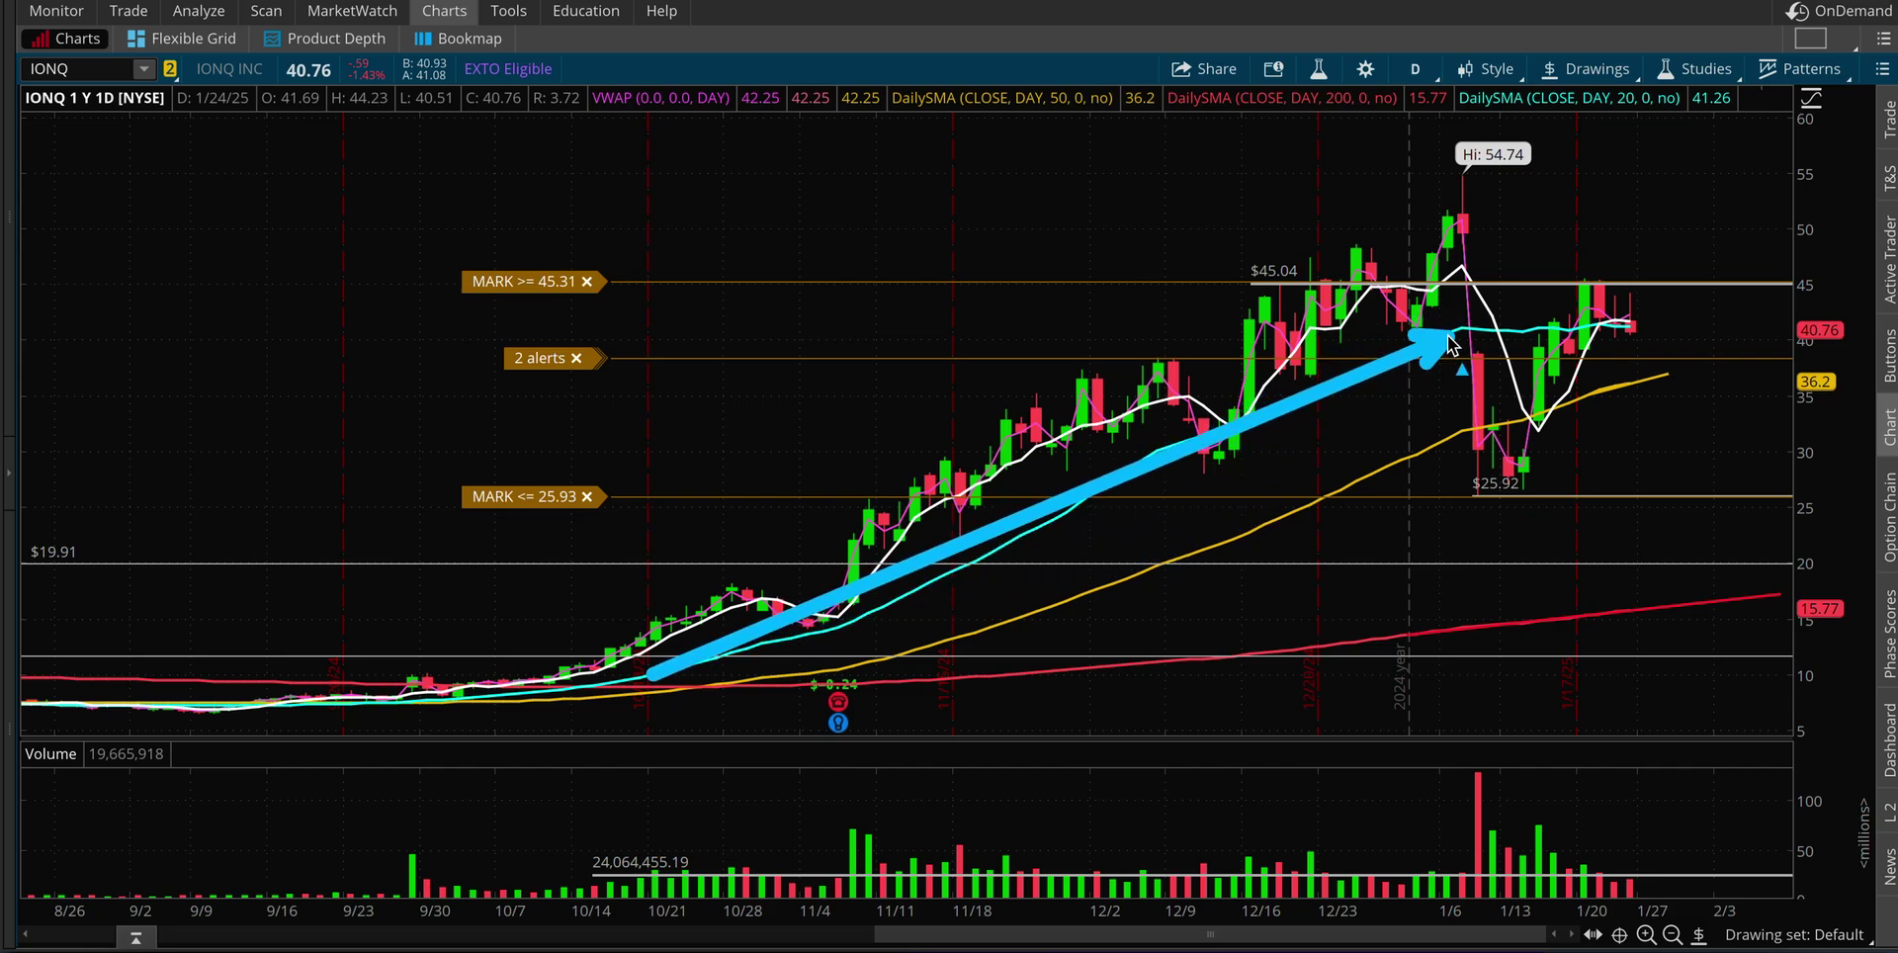
{"action": "mouse_move", "coordinate": [1461, 180]}
{"action": "left_mouse_down"}
{"action": "mouse_move", "coordinate": [1482, 500]}
{"action": "mouse_move", "coordinate": [1608, 507]}
{"action": "mouse_move", "coordinate": [1527, 435]}
{"action": "mouse_move", "coordinate": [1593, 288]}
{"action": "mouse_move", "coordinate": [1585, 301]}
{"action": "left_mouse_up"}
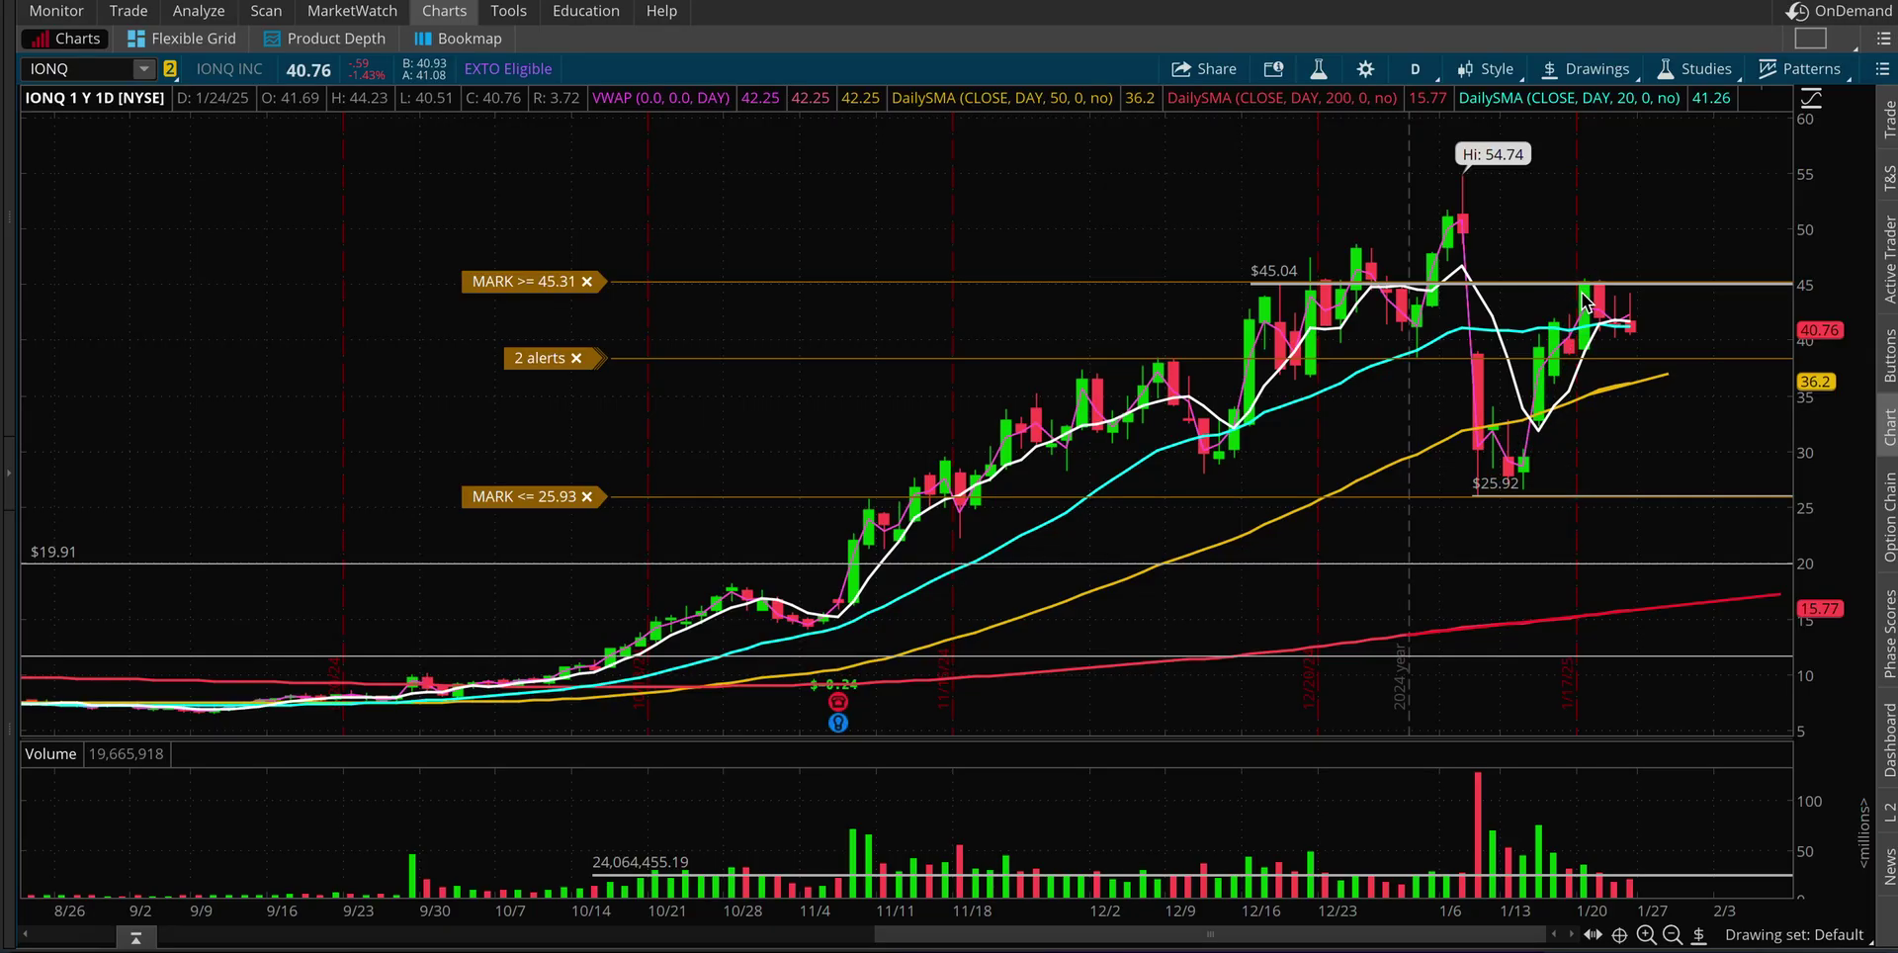
Step: Mark the $45.04 resistance level and the early-January closing highs with horizontal arrows running past the latest candles
{"action": "mouse_move", "coordinate": [1258, 288]}
{"action": "left_mouse_down"}
{"action": "mouse_move", "coordinate": [1855, 348]}
{"action": "mouse_move", "coordinate": [1862, 306]}
{"action": "mouse_move", "coordinate": [1841, 290]}
{"action": "left_mouse_up"}
{"action": "mouse_move", "coordinate": [1435, 216]}
{"action": "left_mouse_down"}
{"action": "mouse_move", "coordinate": [1695, 202]}
{"action": "mouse_move", "coordinate": [1752, 221]}
{"action": "left_mouse_up"}
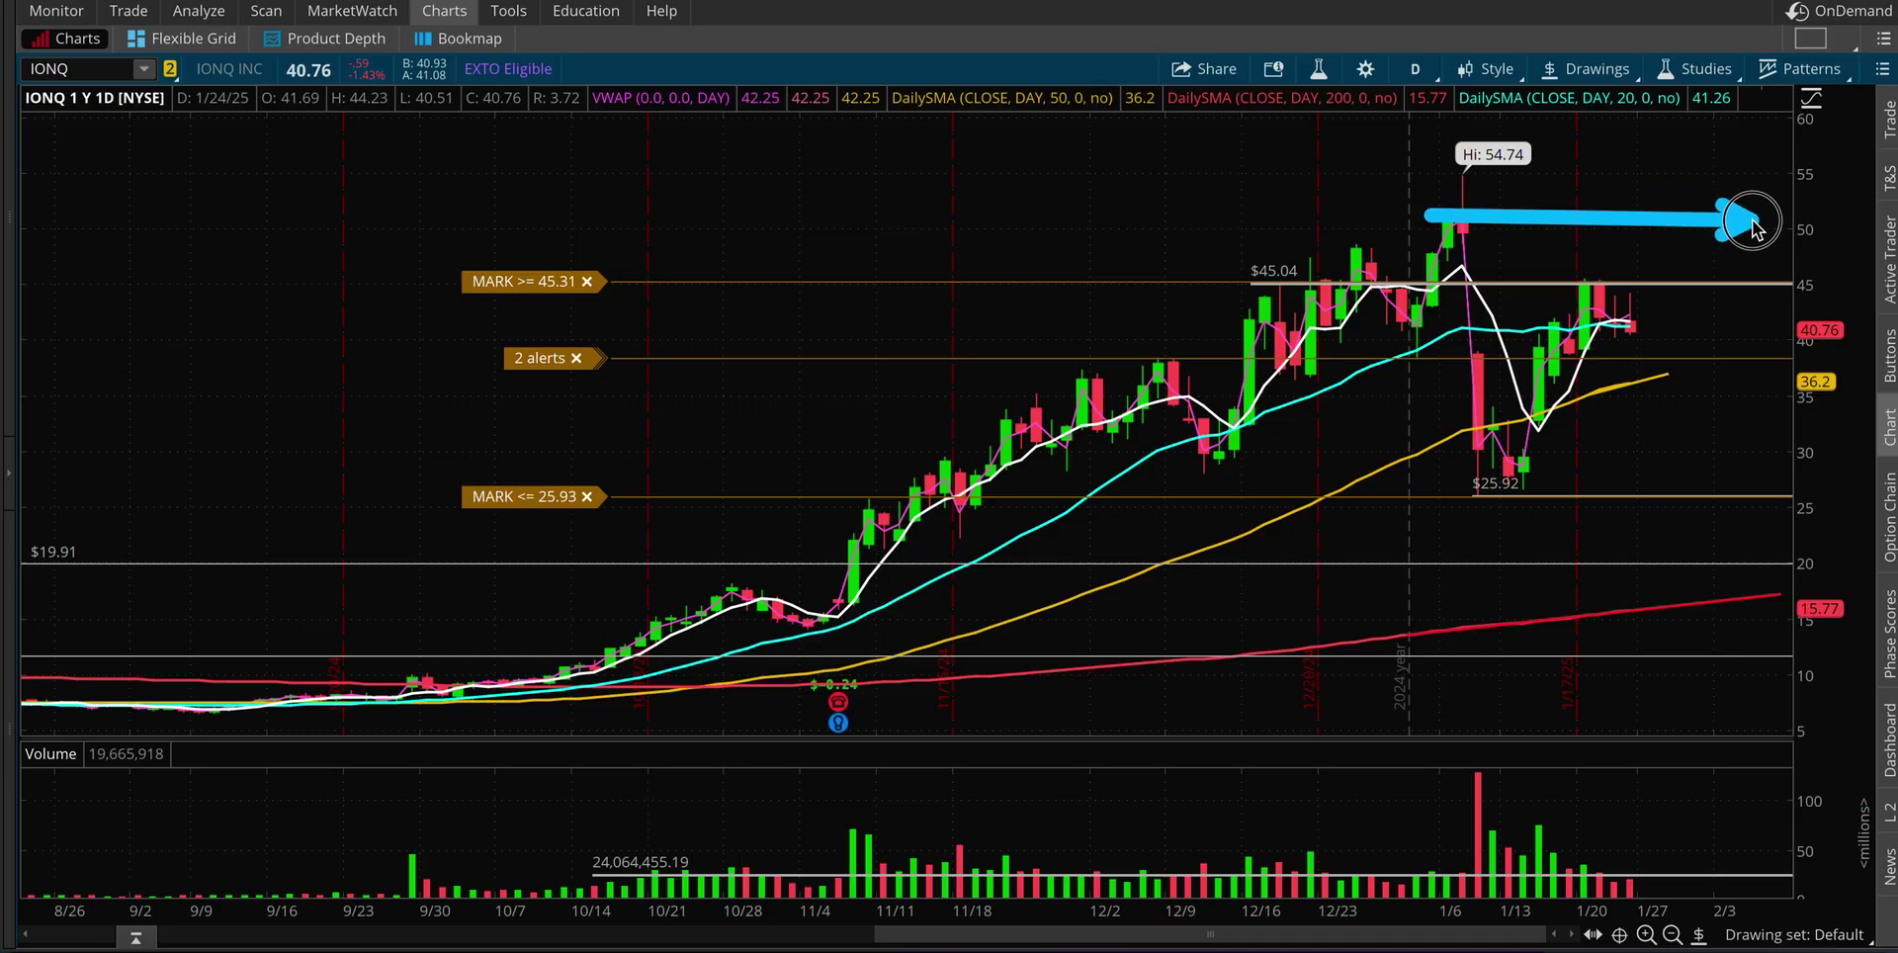
{"action": "mouse_move", "coordinate": [1587, 164]}
{"action": "left_mouse_down"}
{"action": "mouse_move", "coordinate": [1564, 253]}
{"action": "mouse_move", "coordinate": [1629, 193]}
{"action": "mouse_move", "coordinate": [1605, 259]}
{"action": "left_mouse_up"}
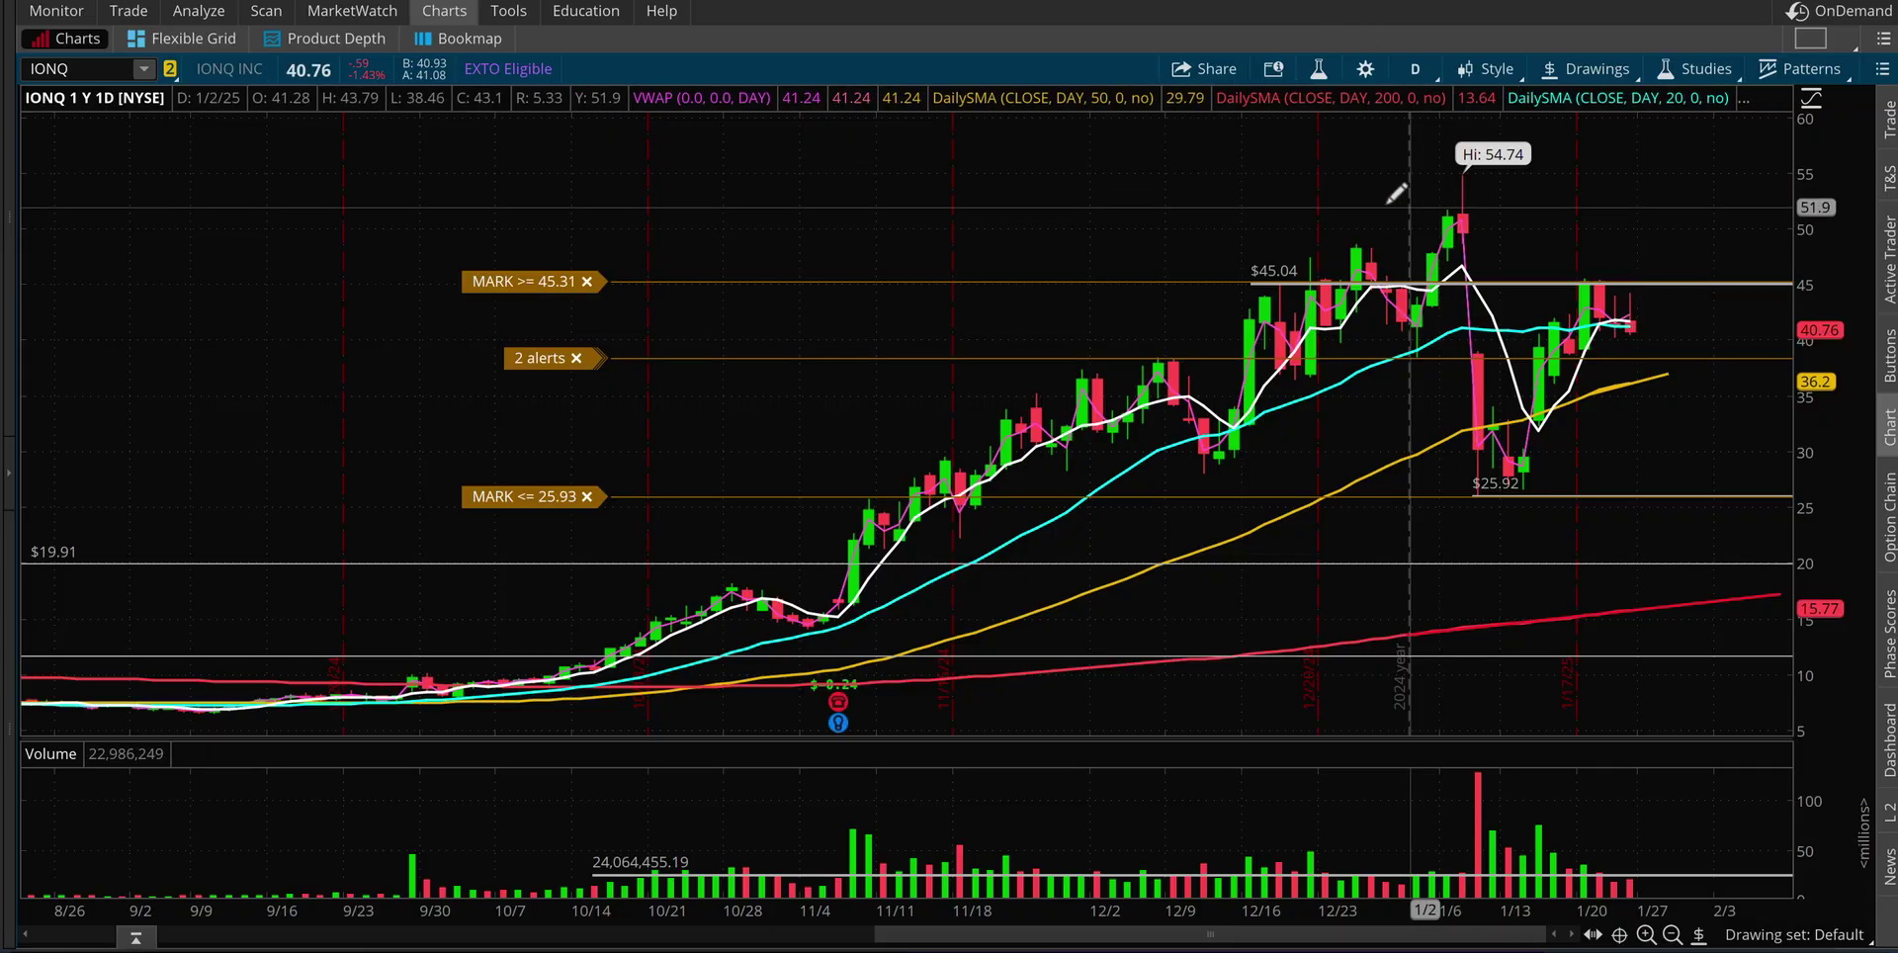
{"action": "left_click_drag", "start_coordinate": [1399, 297], "coordinate": [1789, 296]}
Step: Load the saved vwap study set on the IONQ daily chart
{"action": "left_click_drag", "start_coordinate": [750, 247], "coordinate": [1196, 479]}
{"action": "left_click", "coordinate": [1720, 70]}
{"action": "mouse_move", "coordinate": [1665, 350]}
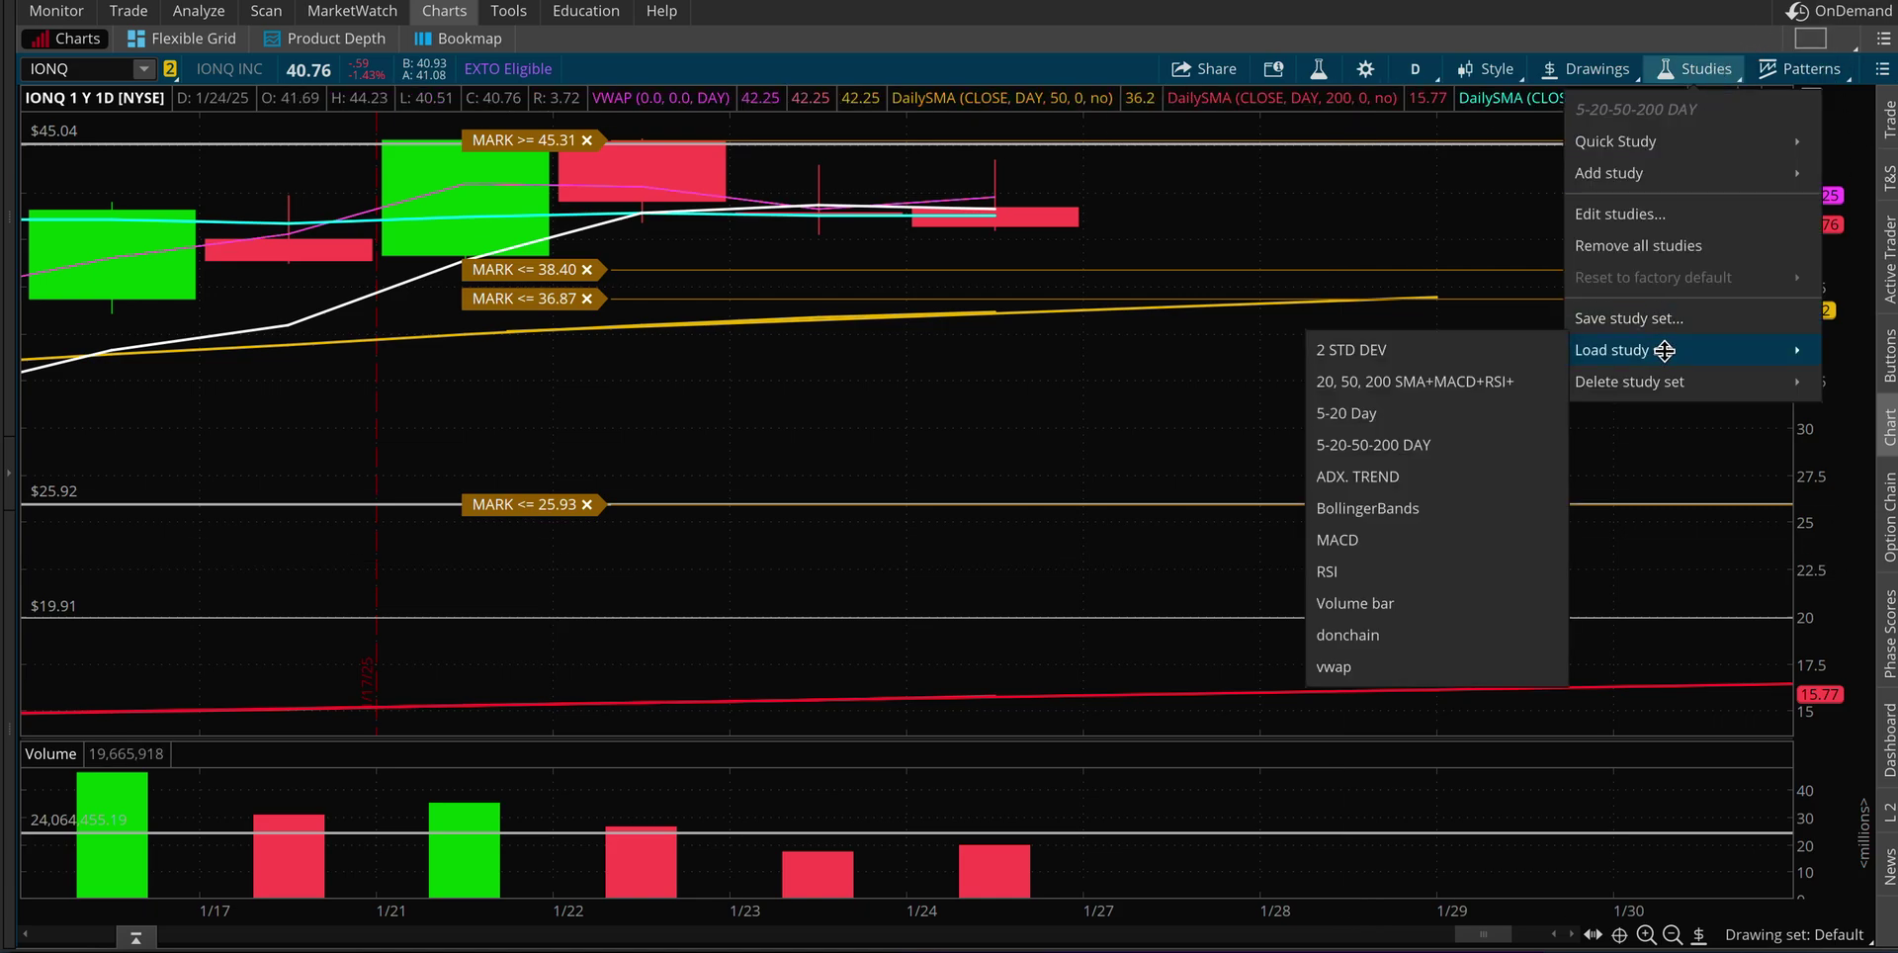
{"action": "left_click", "coordinate": [1368, 665]}
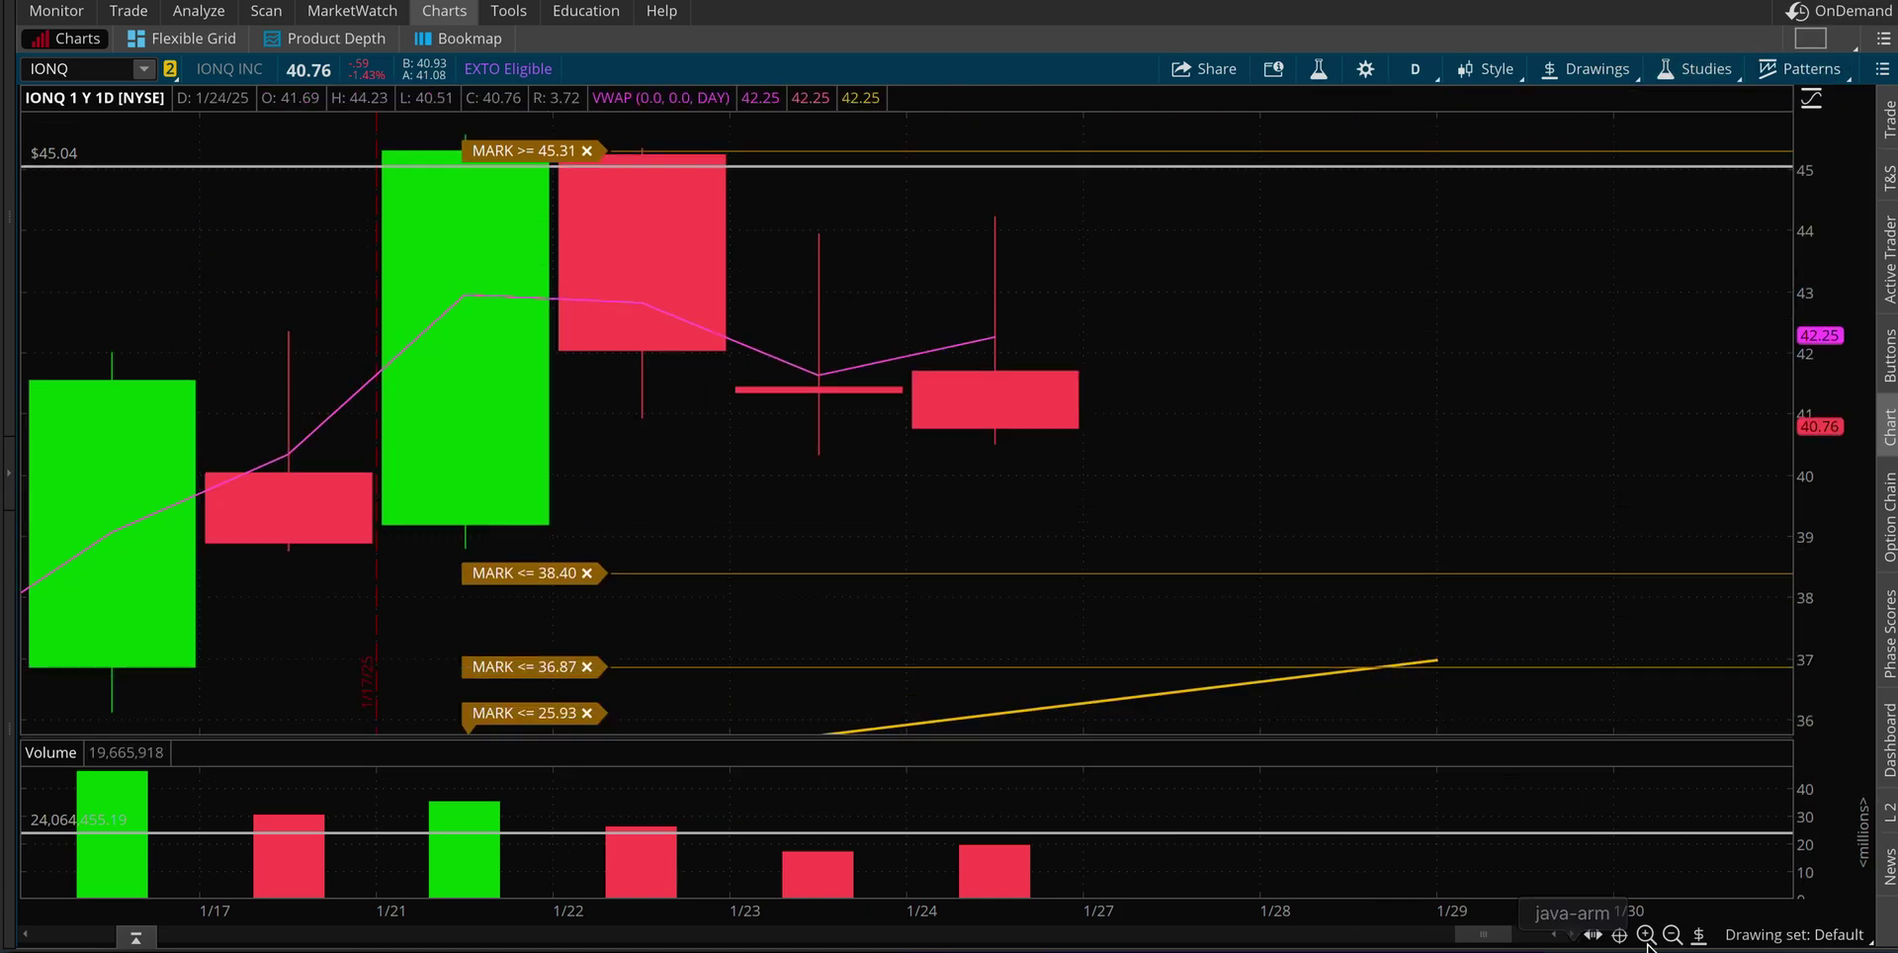
Step: Mark IONQ's October advance with an upward arrow from the 10/9 candle to the 10/28 candle
{"action": "left_click", "coordinate": [1676, 935]}
{"action": "left_click", "coordinate": [1676, 935]}
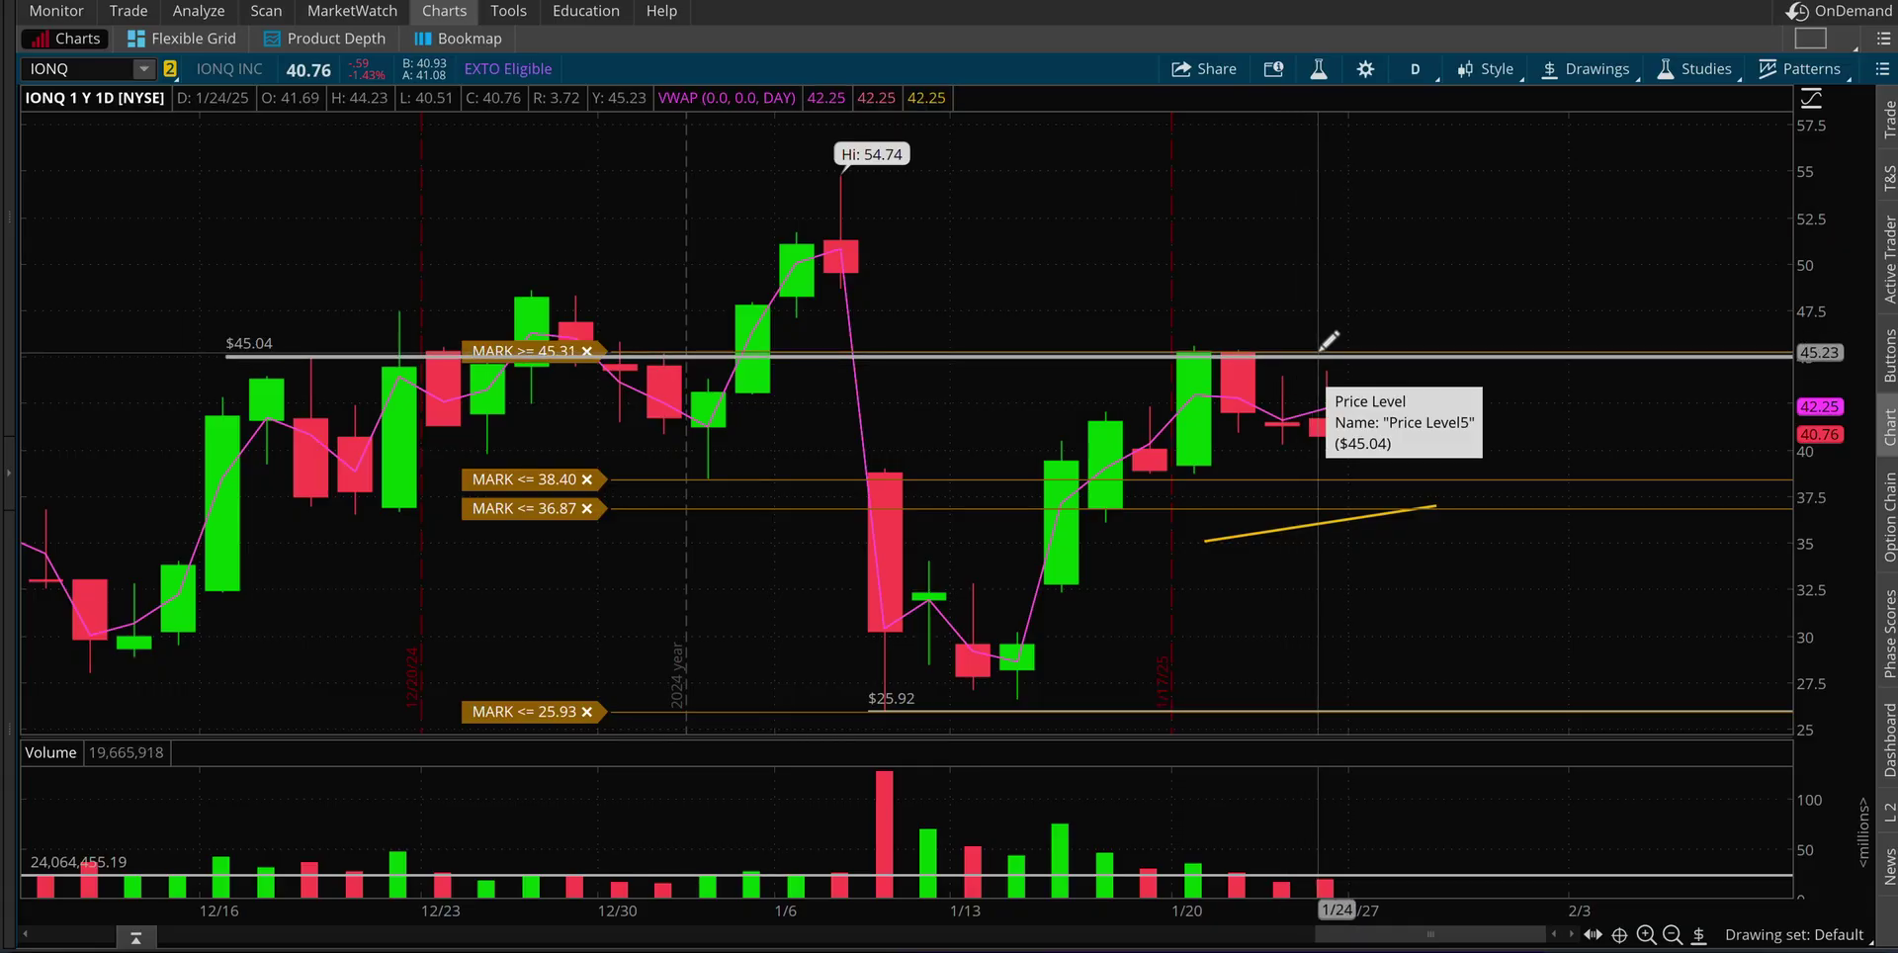
{"action": "left_click", "coordinate": [1673, 934]}
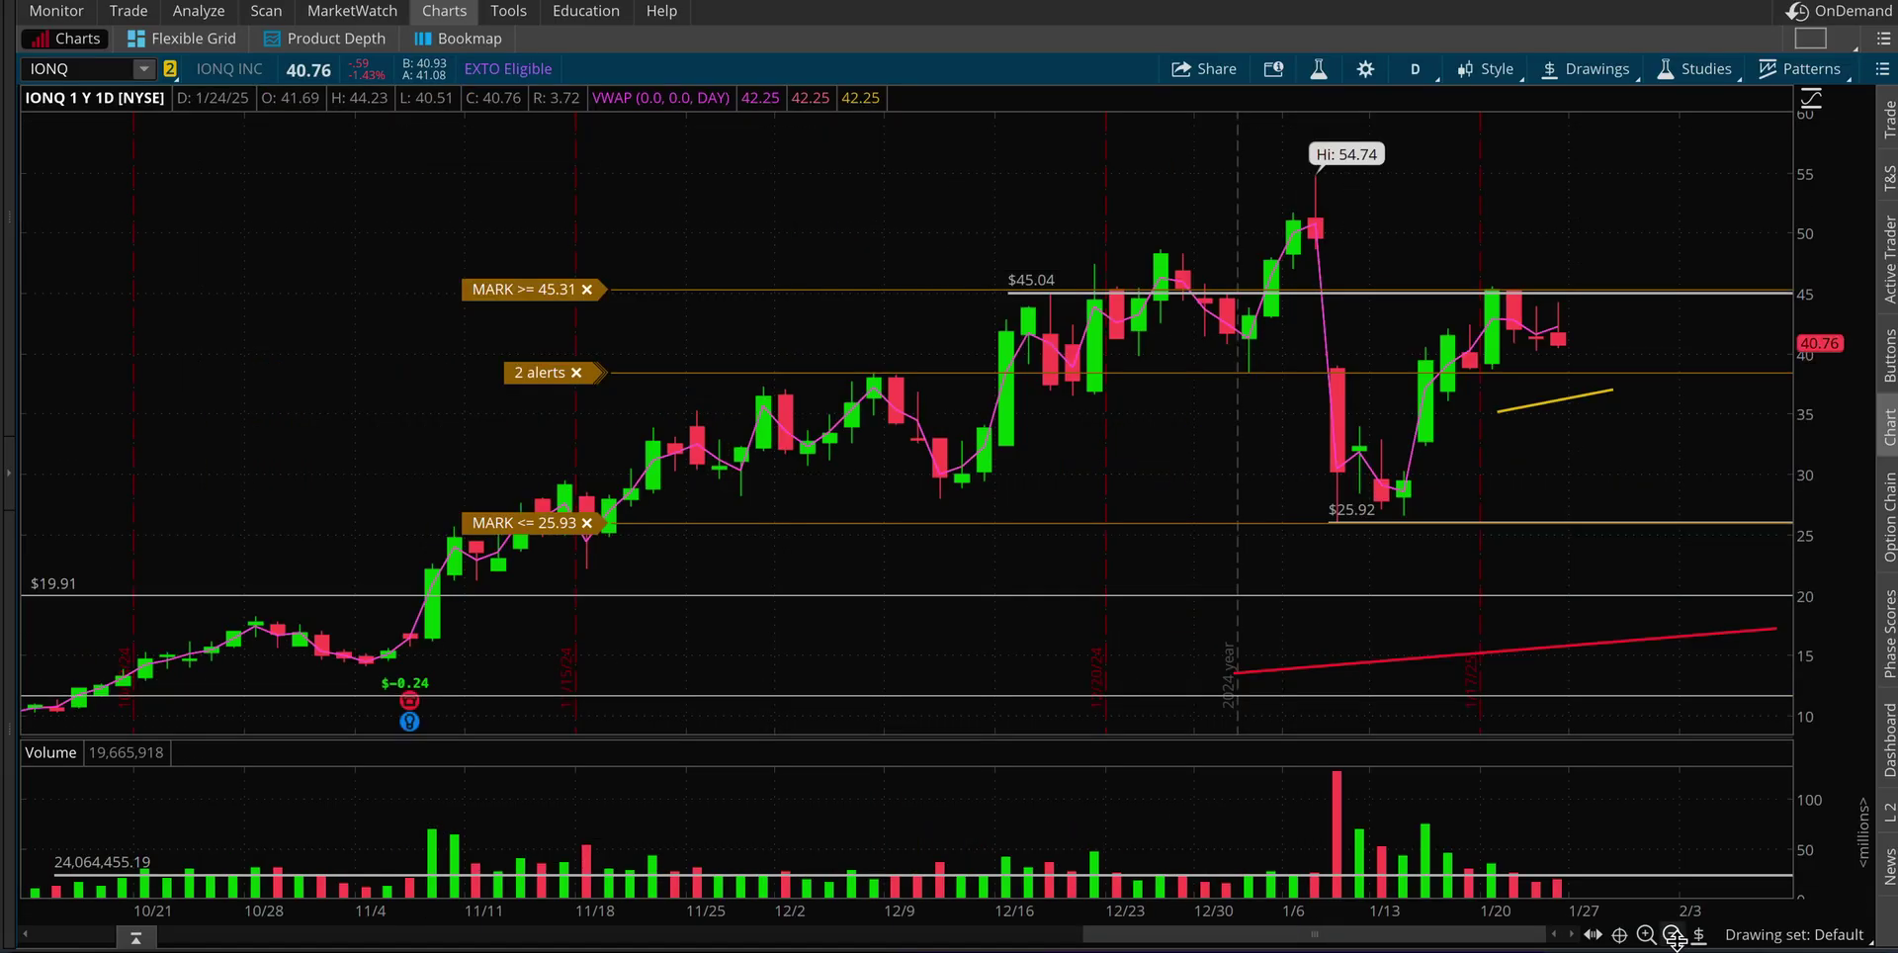
{"action": "left_click", "coordinate": [1672, 934]}
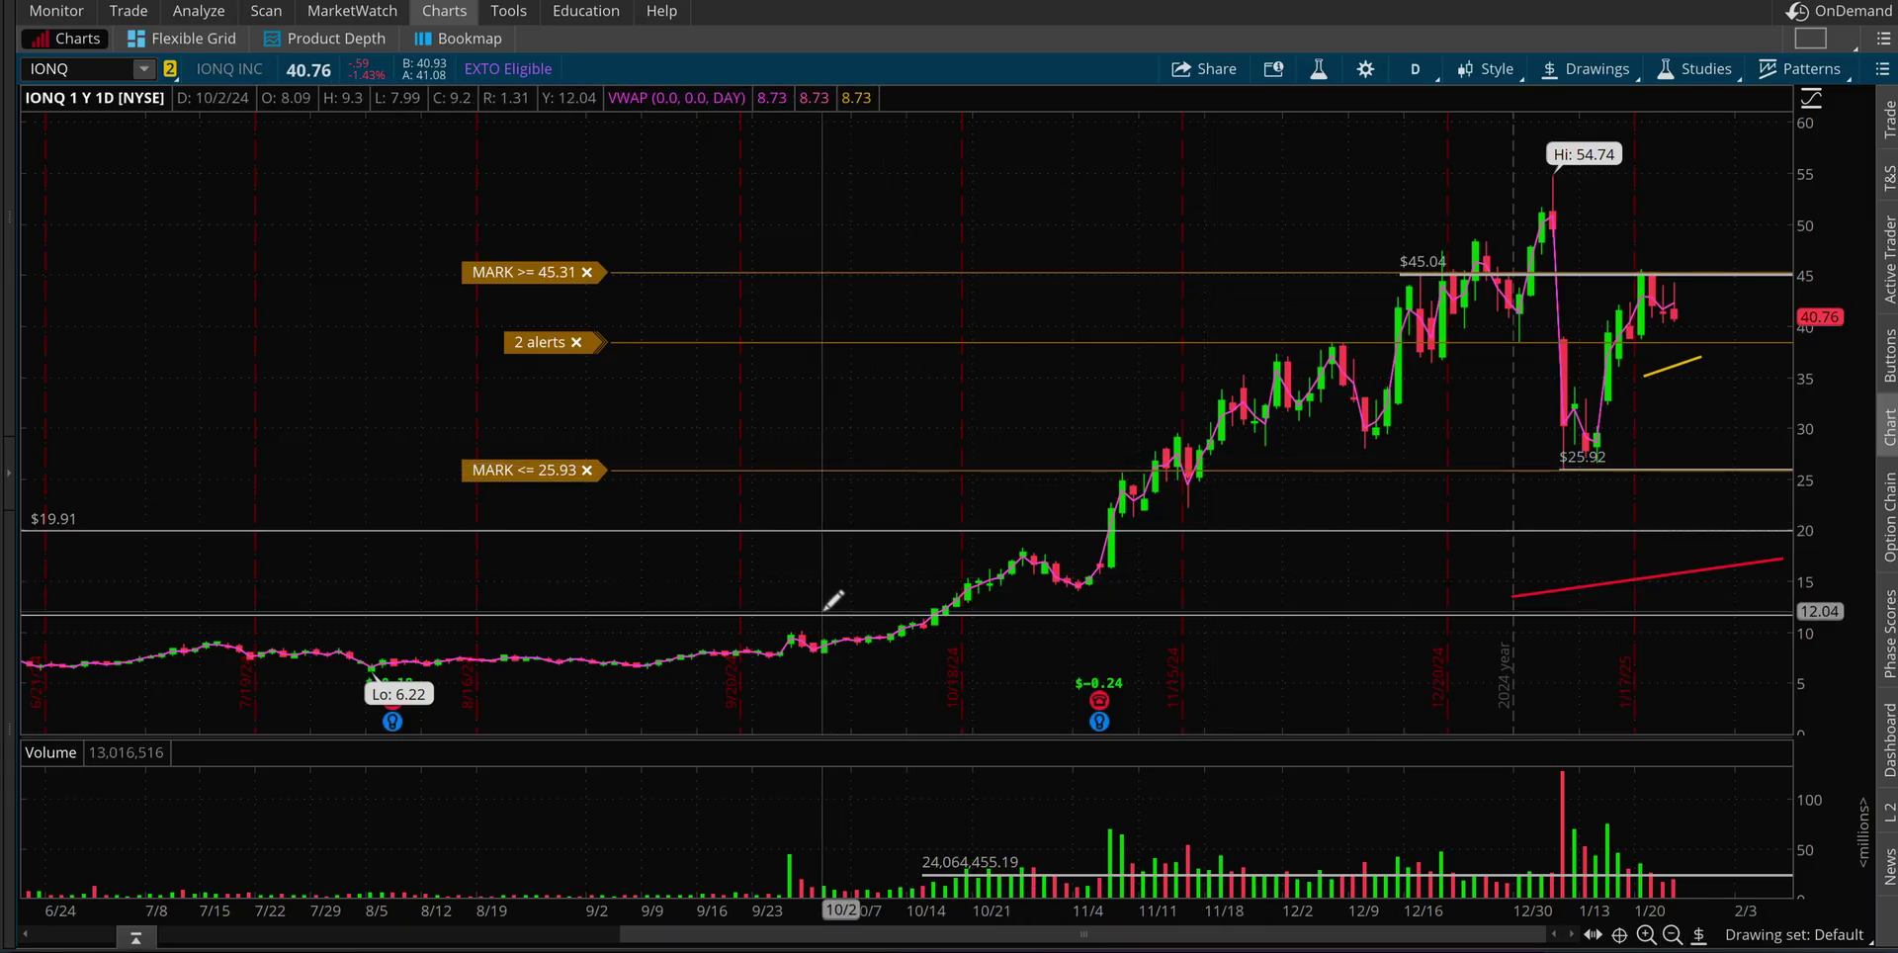
{"action": "left_click_drag", "start_coordinate": [757, 591], "coordinate": [1086, 754]}
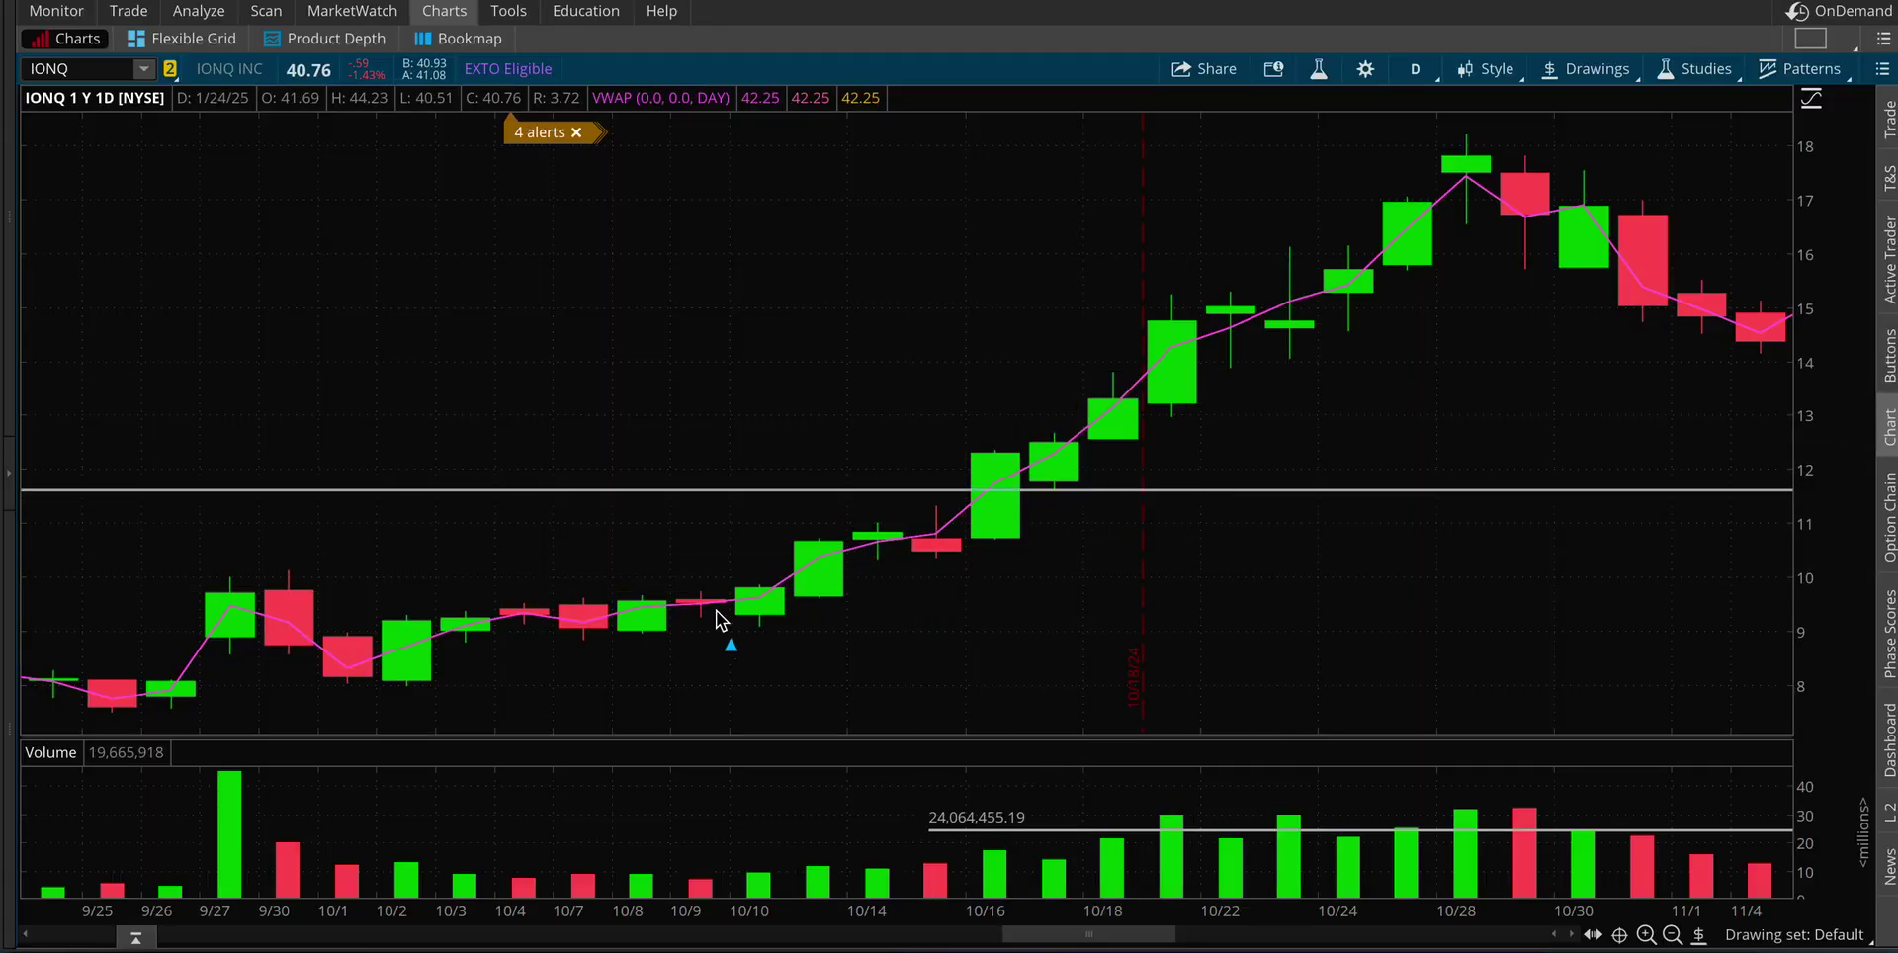
{"action": "mouse_move", "coordinate": [719, 615]}
{"action": "left_mouse_down"}
{"action": "mouse_move", "coordinate": [1110, 360]}
{"action": "mouse_move", "coordinate": [1475, 158]}
{"action": "left_mouse_up"}
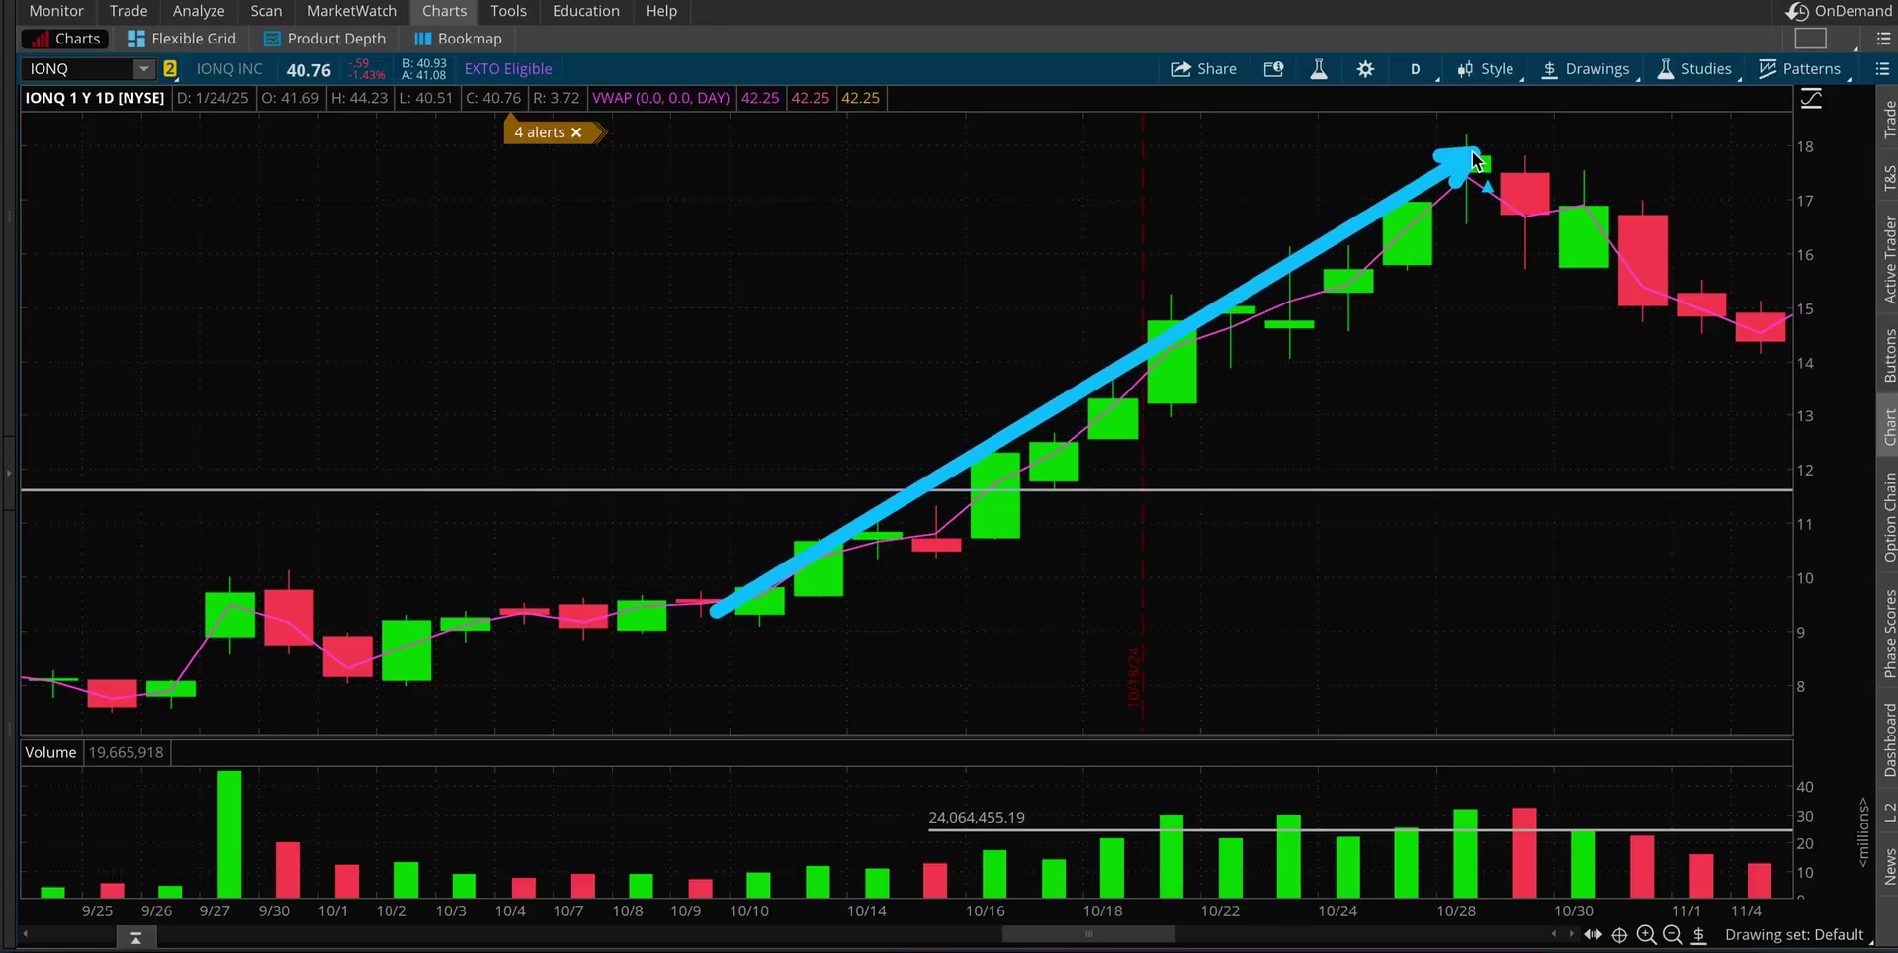
Step: Mark the pullback from late October to early November with a downward arrow on the full rally
{"action": "left_click", "coordinate": [1667, 934]}
{"action": "left_click", "coordinate": [1666, 935]}
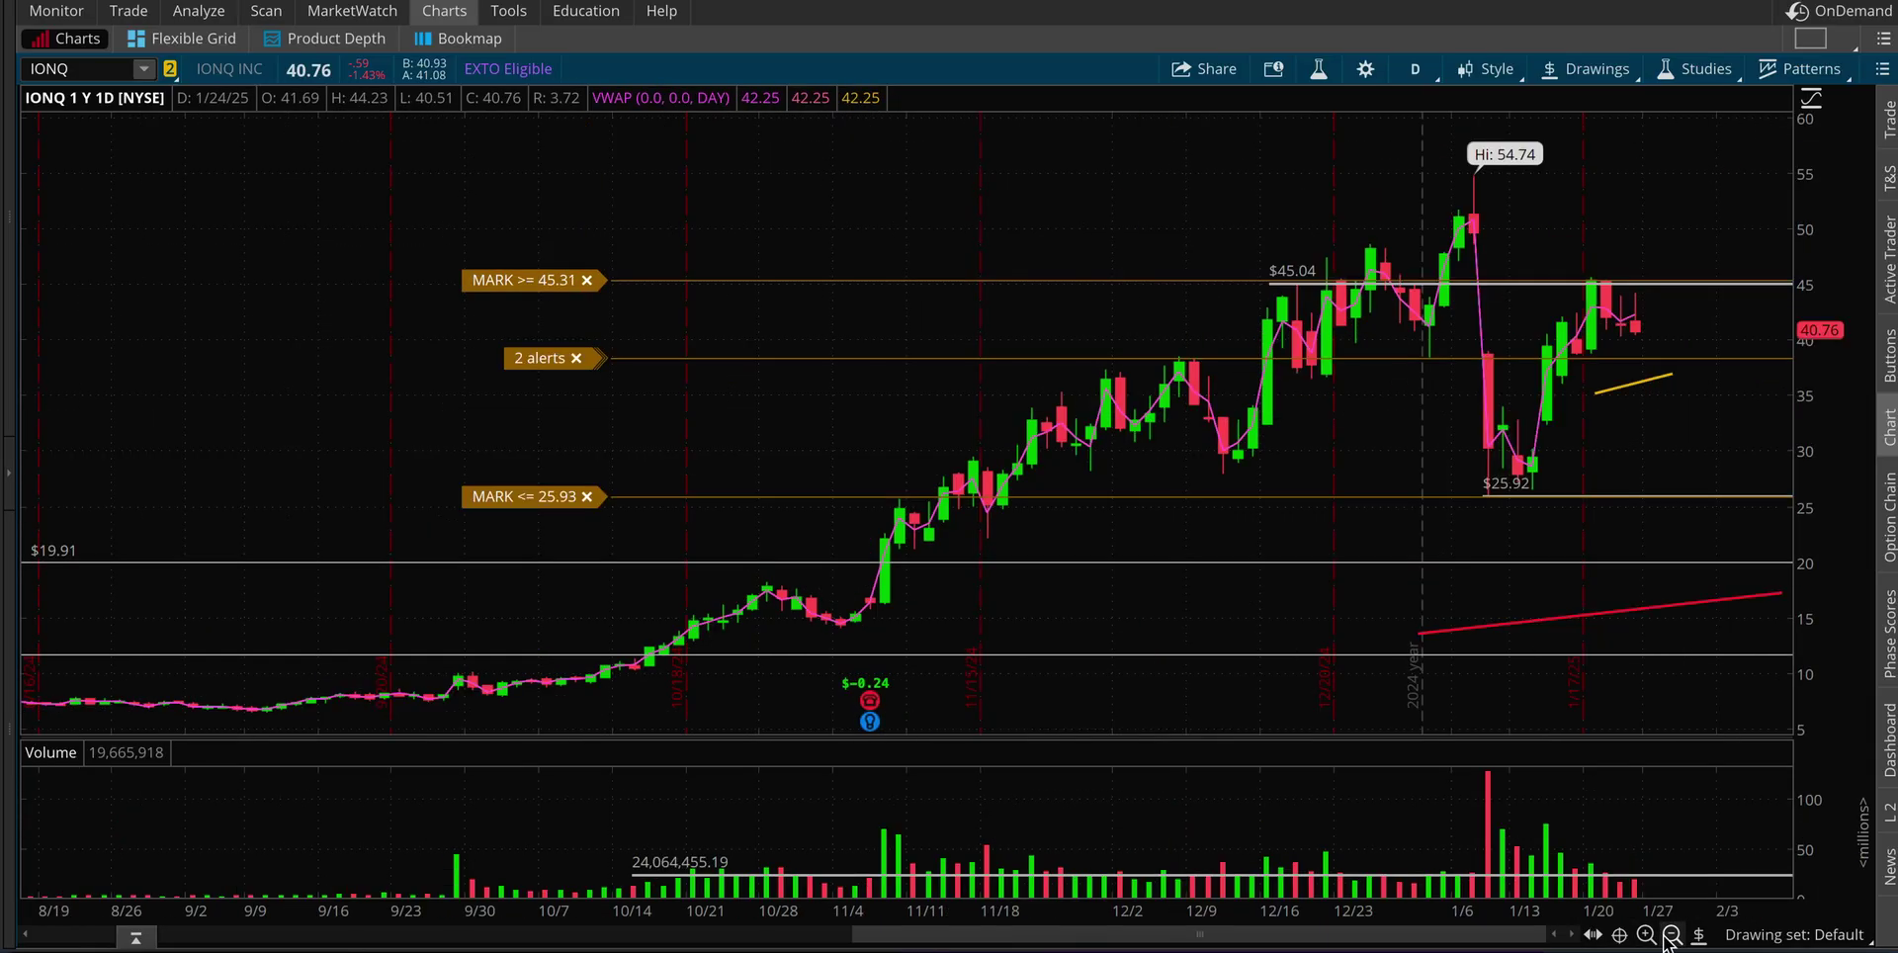
{"action": "left_click", "coordinate": [803, 604]}
{"action": "left_click_drag", "start_coordinate": [781, 591], "coordinate": [858, 630]}
Step: Mark the early-December pullback and the mid-December rebound with arrows on the November-to-January candles
{"action": "mouse_move", "coordinate": [894, 382]}
{"action": "left_mouse_down"}
{"action": "mouse_move", "coordinate": [1257, 527]}
{"action": "mouse_move", "coordinate": [1745, 657]}
{"action": "left_mouse_up"}
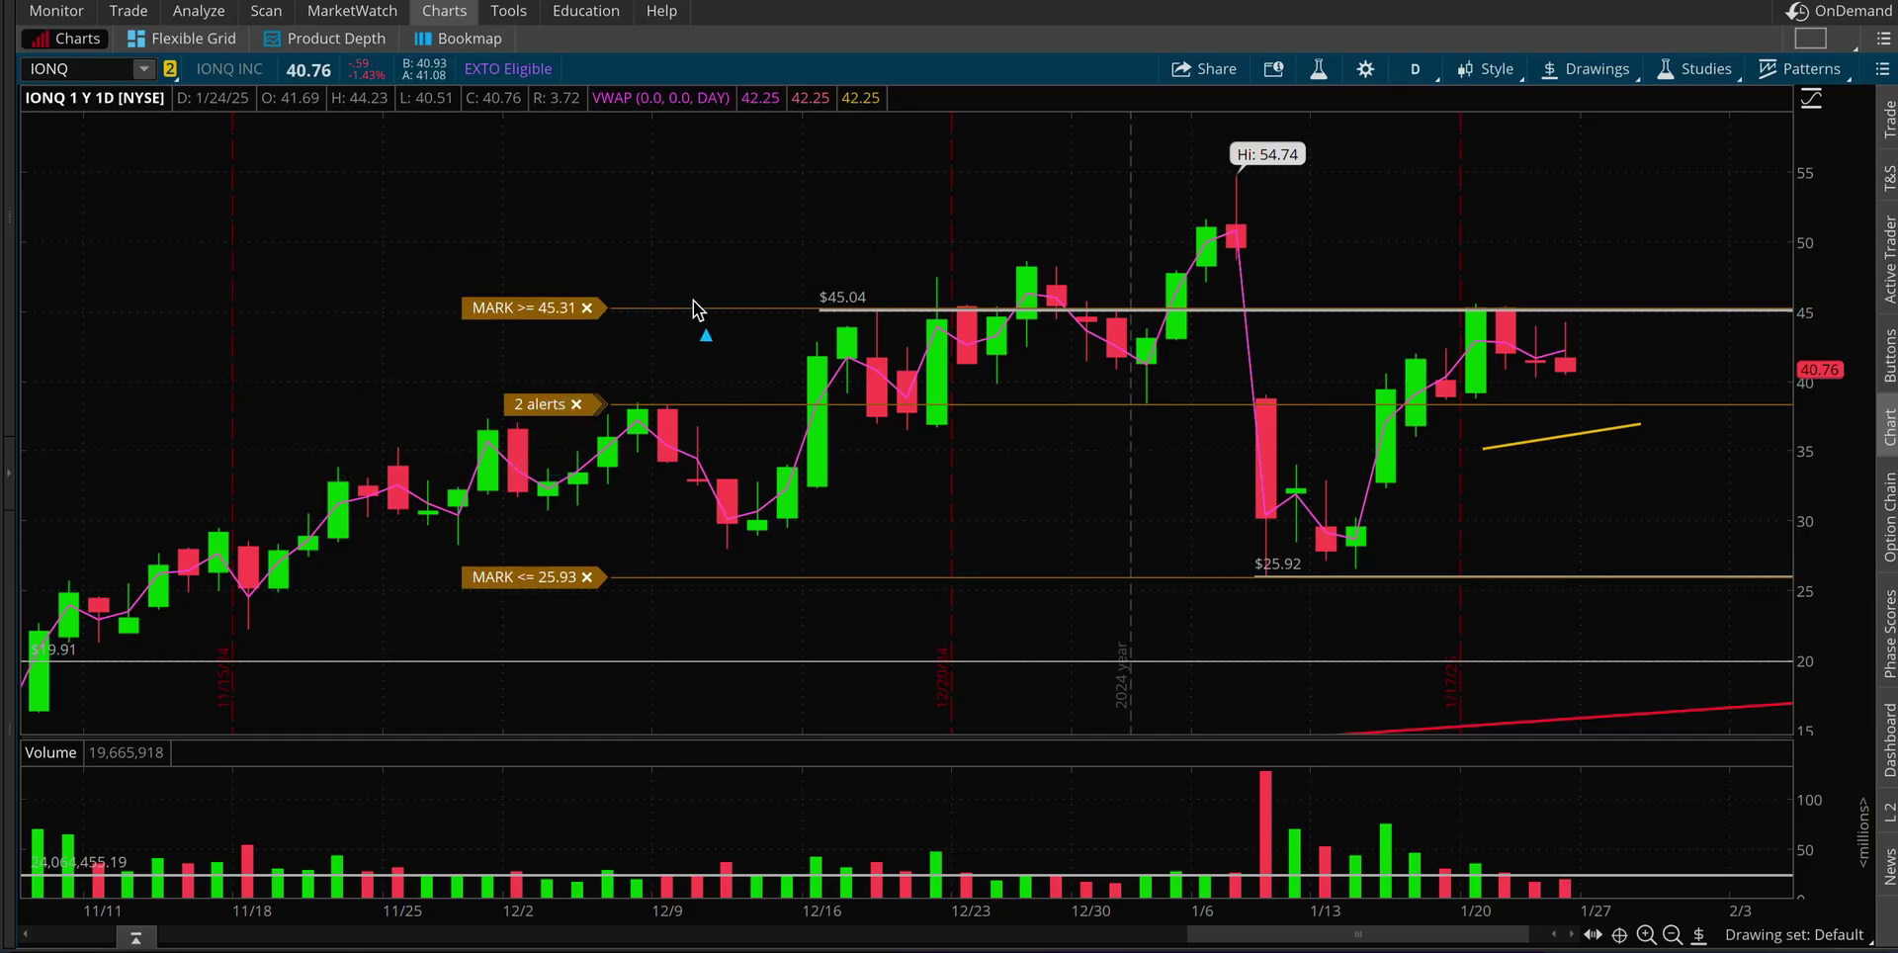
{"action": "left_click_drag", "start_coordinate": [632, 408], "coordinate": [752, 539]}
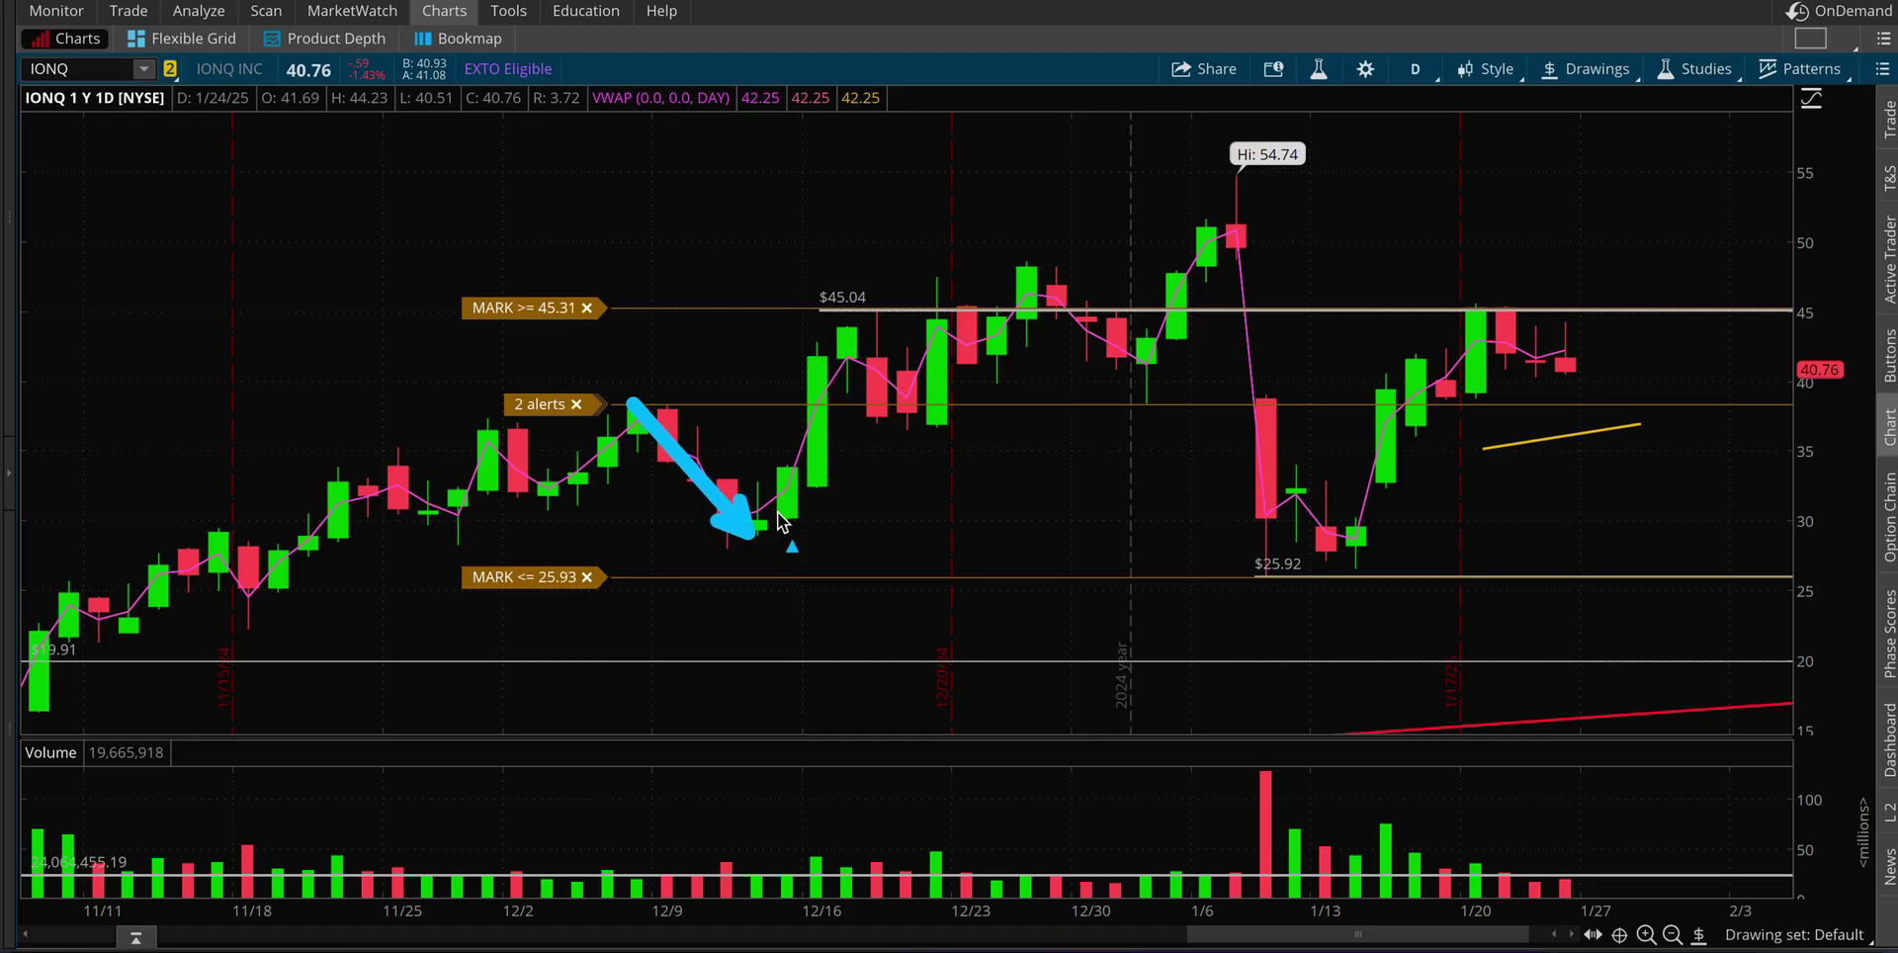
{"action": "left_click_drag", "start_coordinate": [781, 520], "coordinate": [814, 358]}
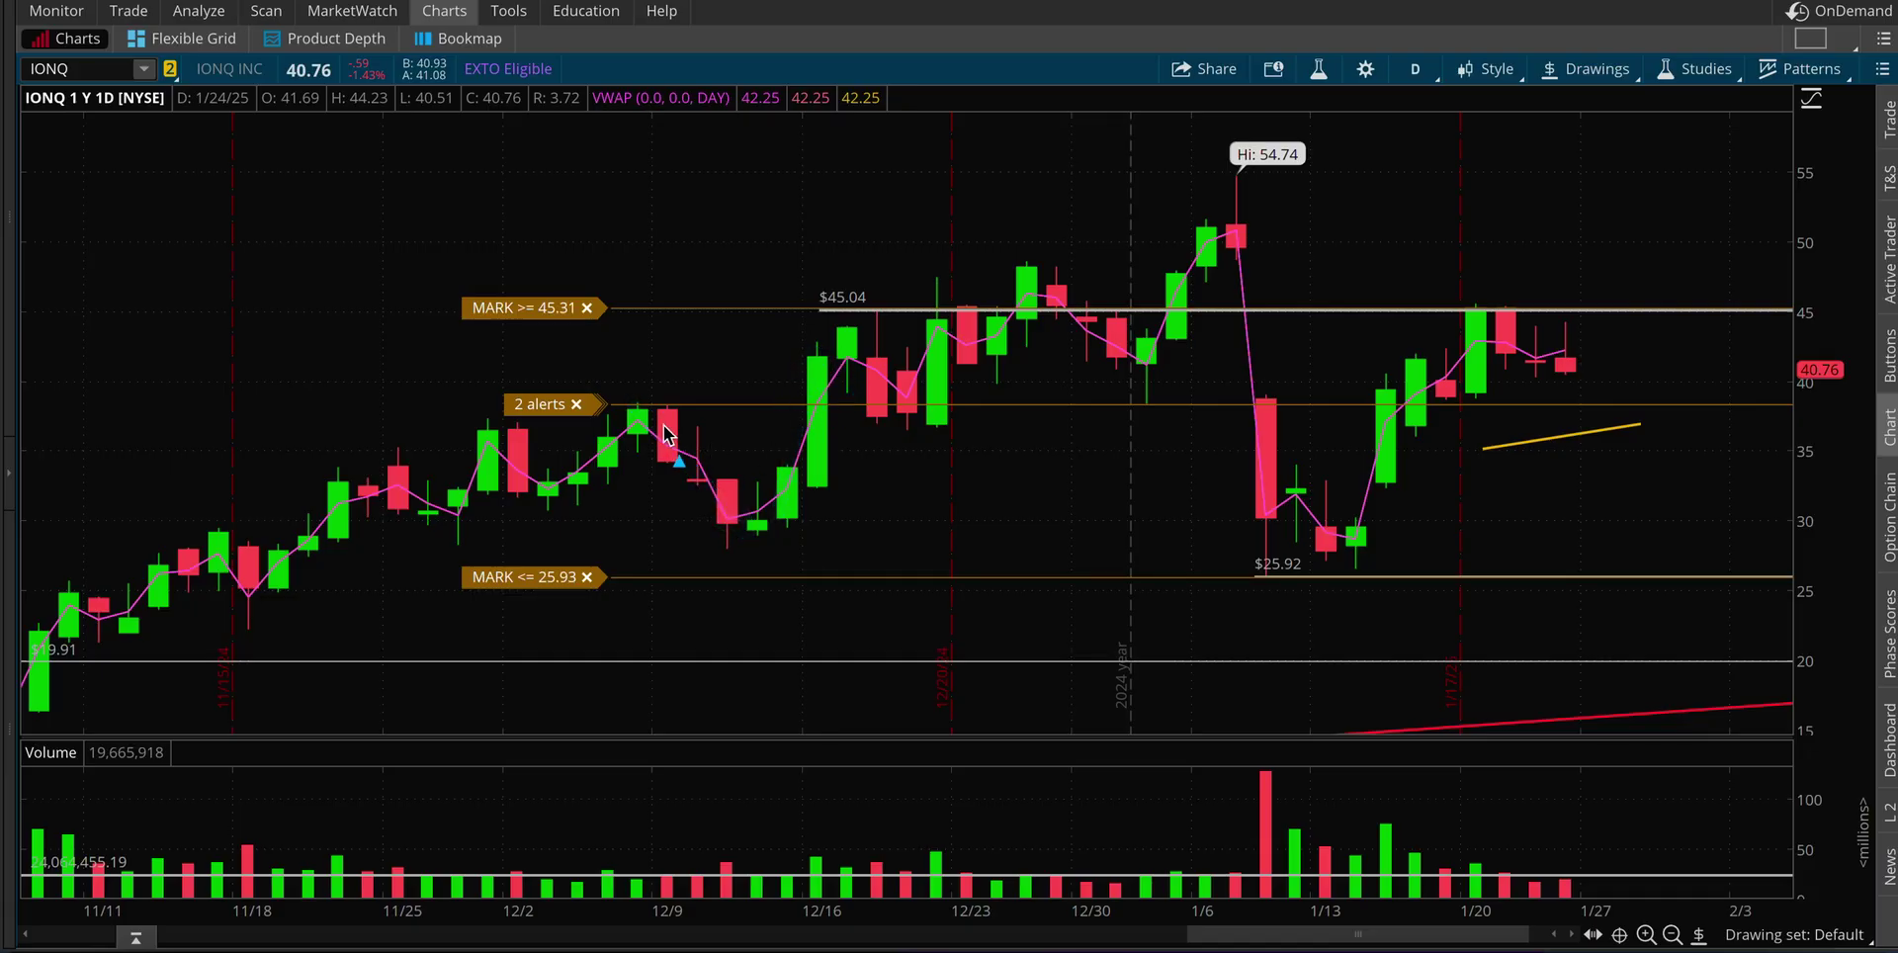
{"action": "mouse_move", "coordinate": [641, 404]}
{"action": "left_mouse_down"}
{"action": "mouse_move", "coordinate": [741, 547]}
{"action": "mouse_move", "coordinate": [744, 529]}
{"action": "mouse_move", "coordinate": [762, 536]}
{"action": "mouse_move", "coordinate": [726, 521]}
{"action": "mouse_move", "coordinate": [779, 554]}
{"action": "mouse_move", "coordinate": [752, 512]}
{"action": "mouse_move", "coordinate": [732, 516]}
{"action": "left_mouse_up"}
{"action": "left_click_drag", "start_coordinate": [660, 432], "coordinate": [737, 554]}
Step: Mark the rally from mid-December to early January and the sell-off to the mid-January low with arrows
{"action": "mouse_move", "coordinate": [818, 348]}
{"action": "left_mouse_down"}
{"action": "mouse_move", "coordinate": [900, 442]}
{"action": "mouse_move", "coordinate": [946, 240]}
{"action": "mouse_move", "coordinate": [1139, 386]}
{"action": "mouse_move", "coordinate": [1224, 193]}
{"action": "left_mouse_up"}
{"action": "left_click_drag", "start_coordinate": [1259, 467], "coordinate": [1345, 549]}
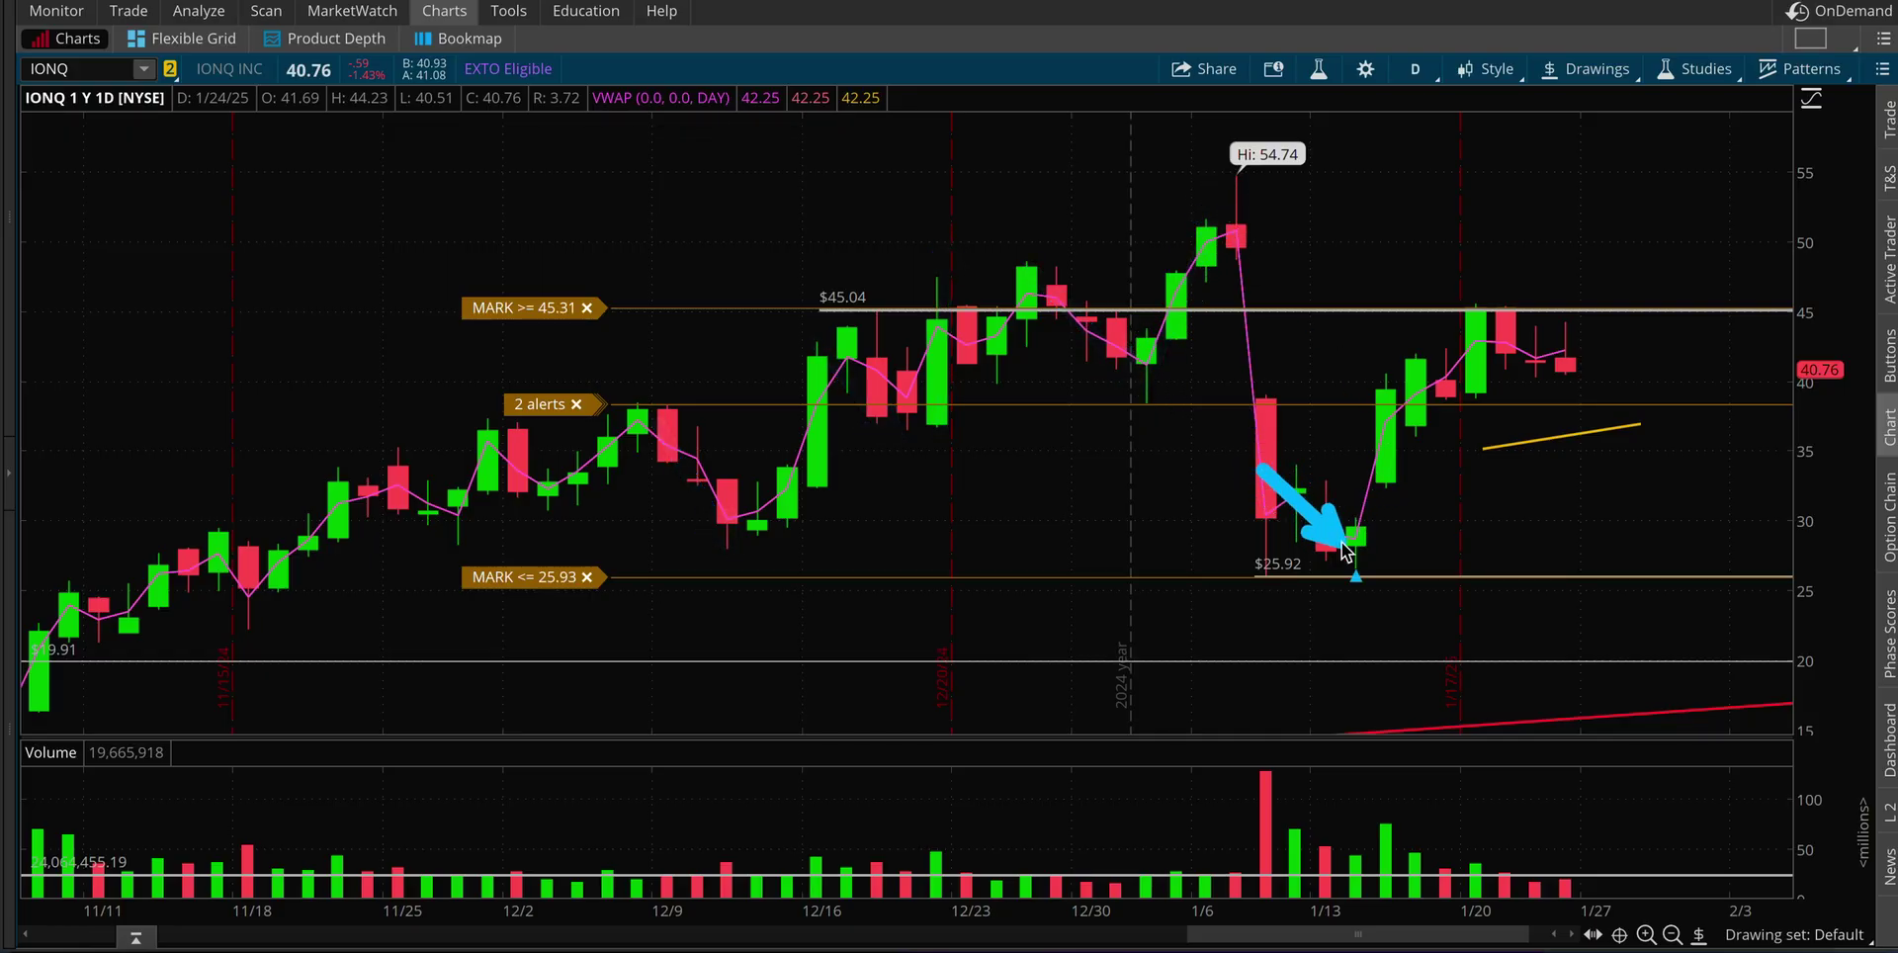
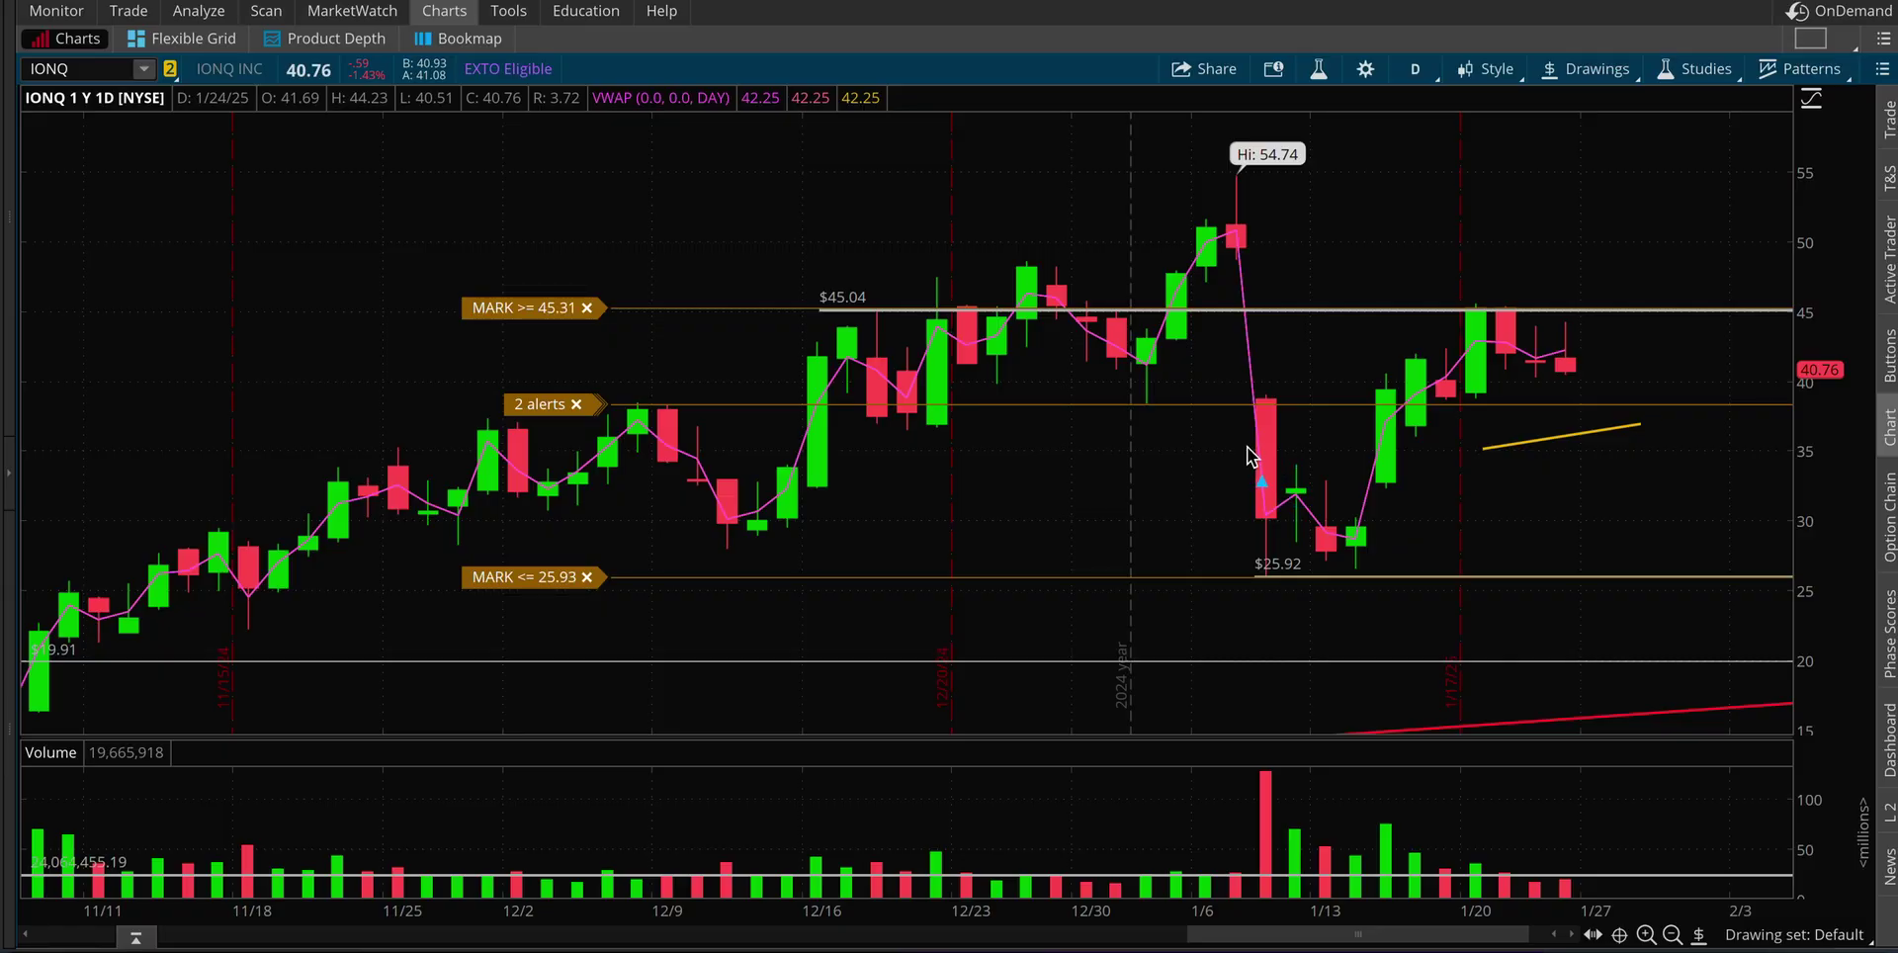
{"action": "left_click_drag", "start_coordinate": [1246, 449], "coordinate": [1339, 549]}
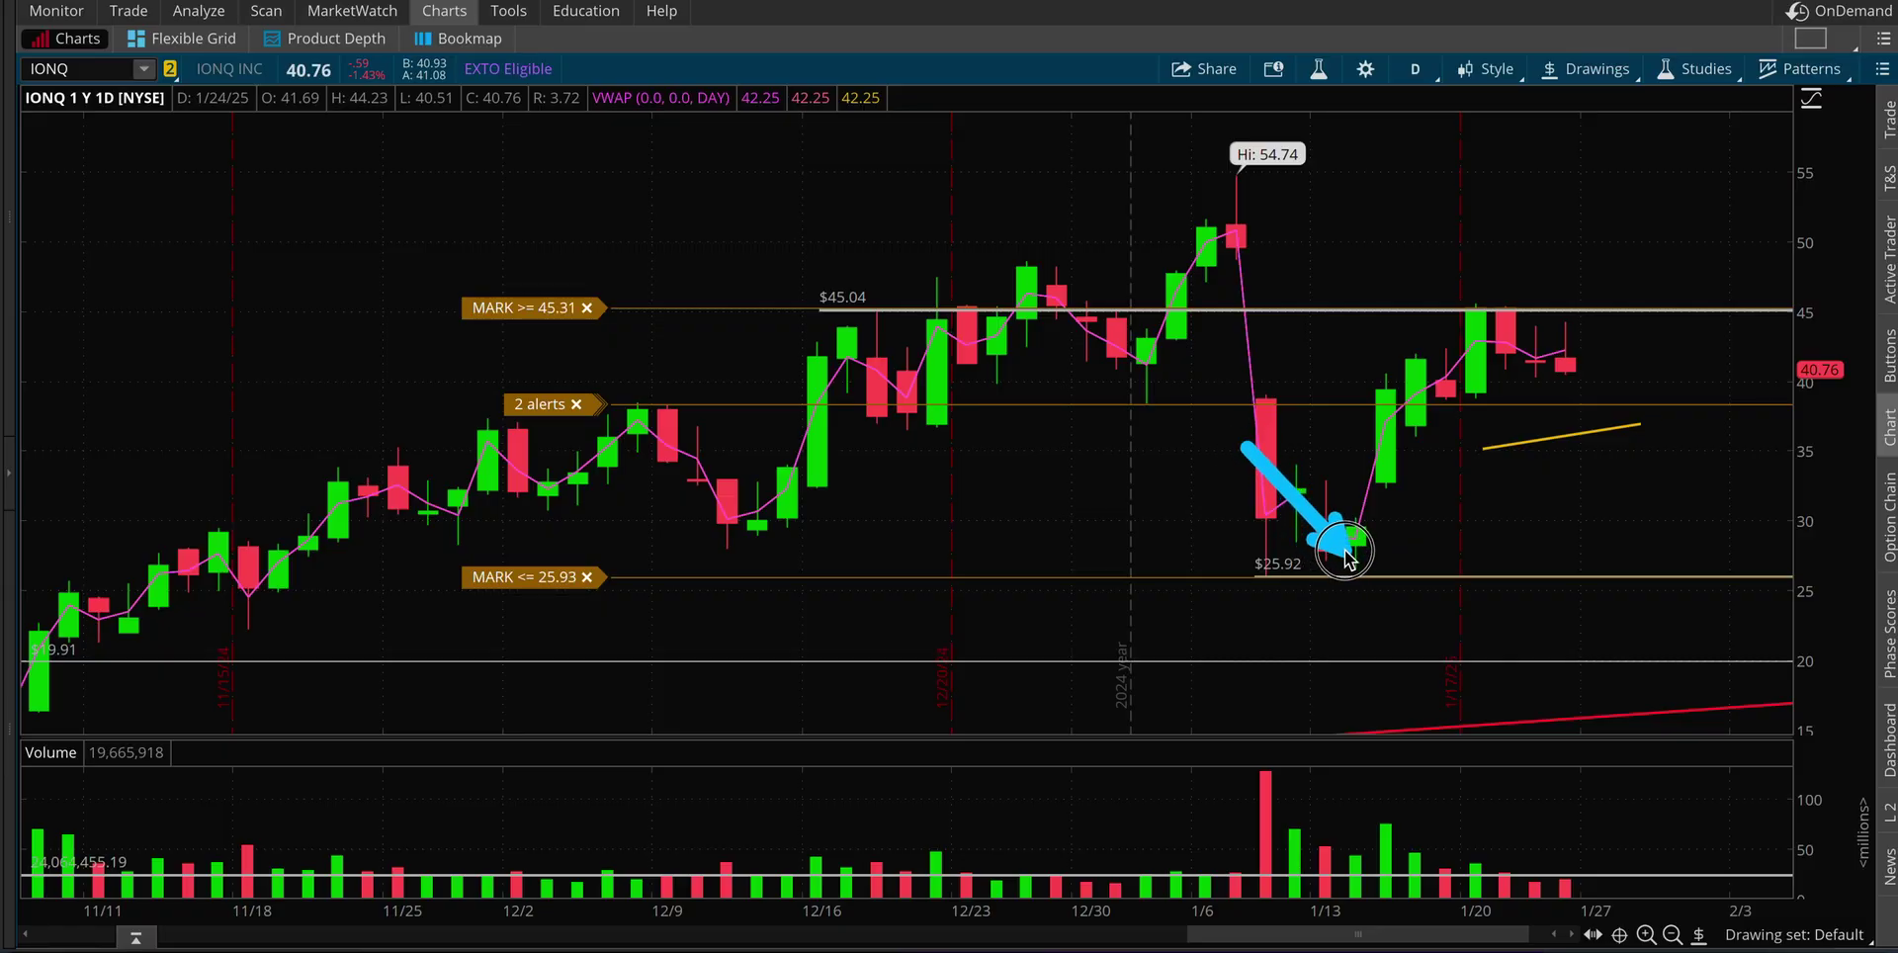
Step: Point out the mid-January low near the $25.92 level and a possible drop beneath it with arrows
{"action": "left_click", "coordinate": [1513, 466]}
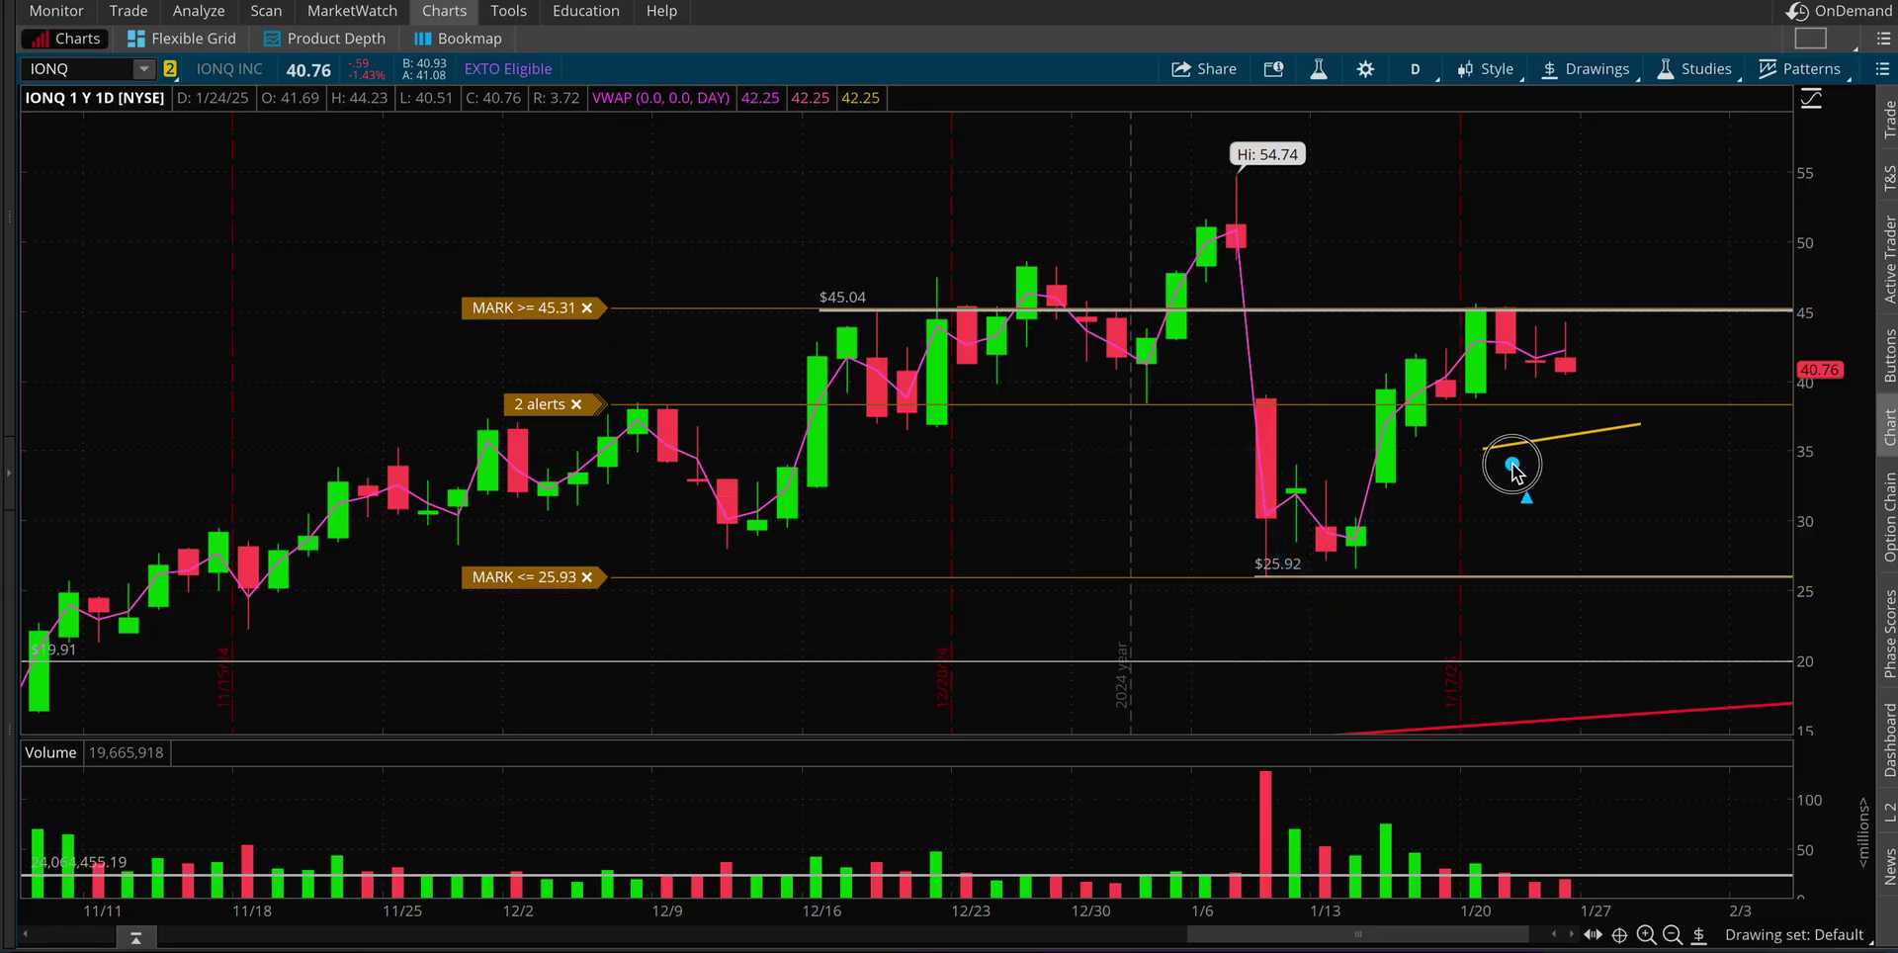
{"action": "left_click_drag", "start_coordinate": [1512, 465], "coordinate": [1400, 505]}
{"action": "left_click_drag", "start_coordinate": [1370, 394], "coordinate": [1303, 485]}
{"action": "left_click_drag", "start_coordinate": [1406, 554], "coordinate": [1410, 704]}
{"action": "mouse_move", "coordinate": [1392, 546]}
{"action": "left_mouse_down"}
{"action": "mouse_move", "coordinate": [1518, 677]}
{"action": "mouse_move", "coordinate": [1527, 732]}
{"action": "left_mouse_up"}
Step: Mark the rebound from the mid-January low and the pullback in the latest January candles with arrows
{"action": "mouse_move", "coordinate": [1354, 542]}
{"action": "left_mouse_down"}
{"action": "mouse_move", "coordinate": [1424, 341]}
{"action": "mouse_move", "coordinate": [1421, 363]}
{"action": "left_mouse_up"}
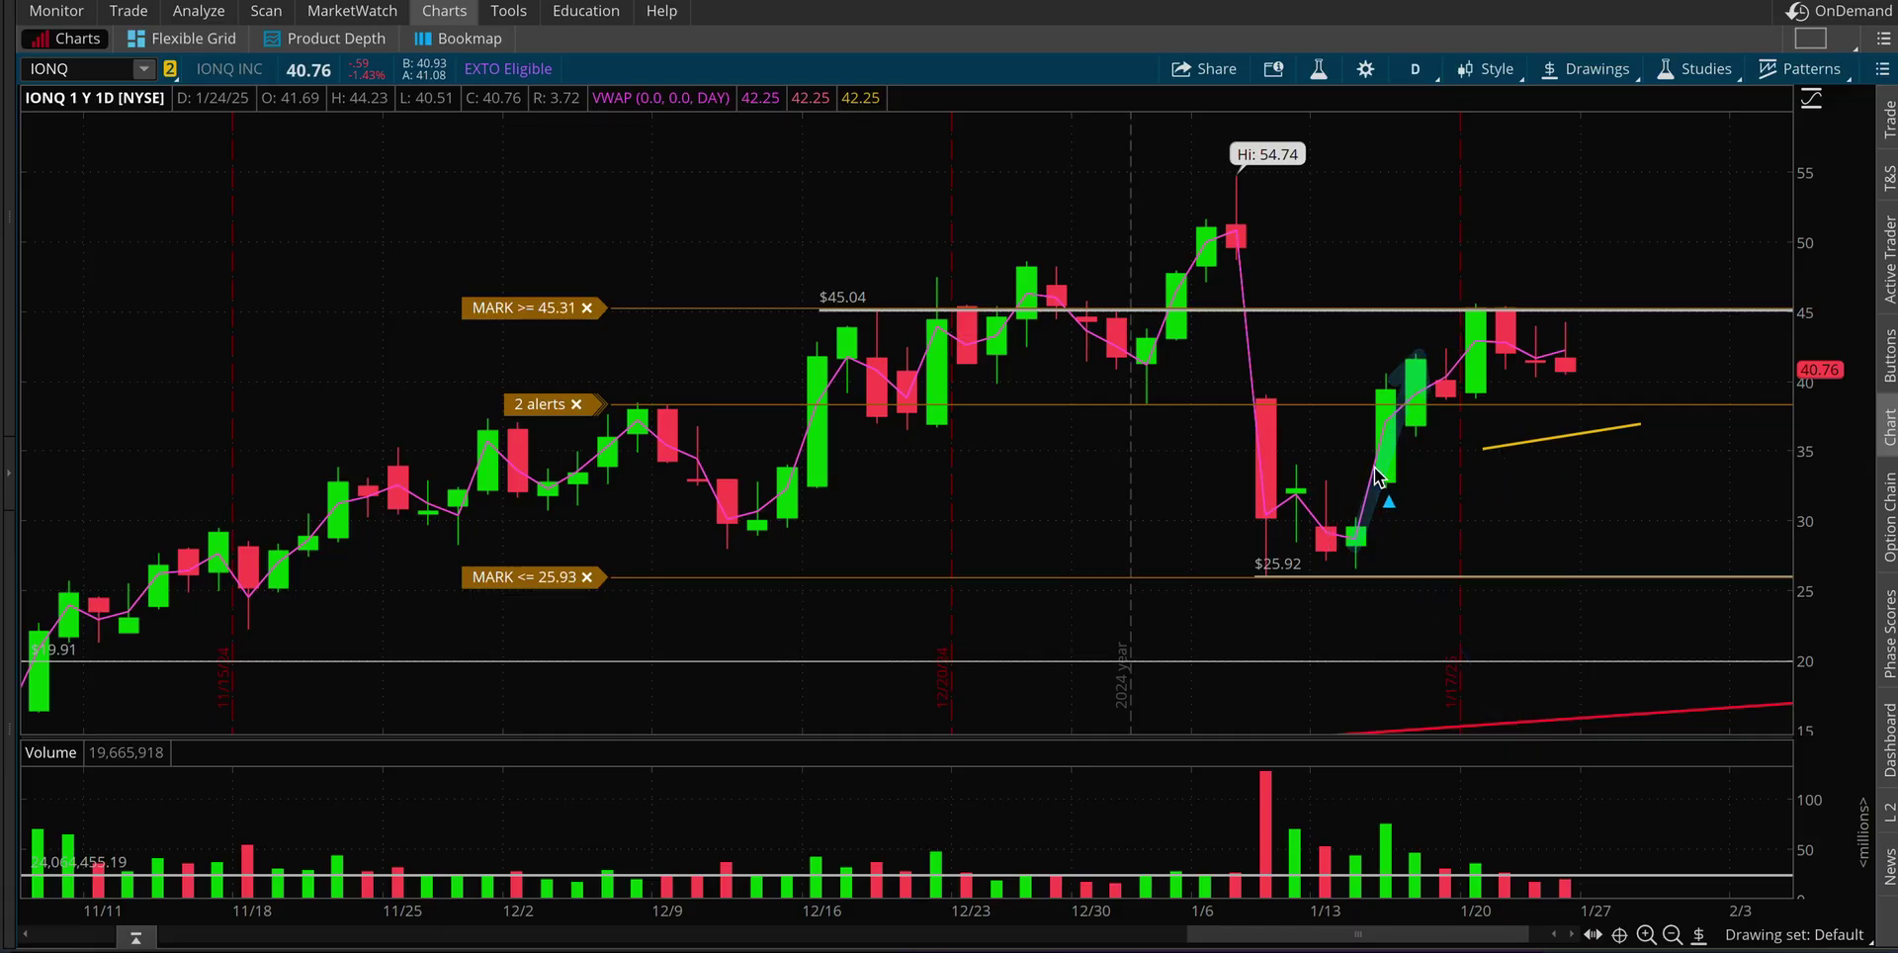
{"action": "mouse_move", "coordinate": [1359, 534]}
{"action": "left_mouse_down"}
{"action": "mouse_move", "coordinate": [1389, 331]}
{"action": "mouse_move", "coordinate": [1410, 377]}
{"action": "left_mouse_up"}
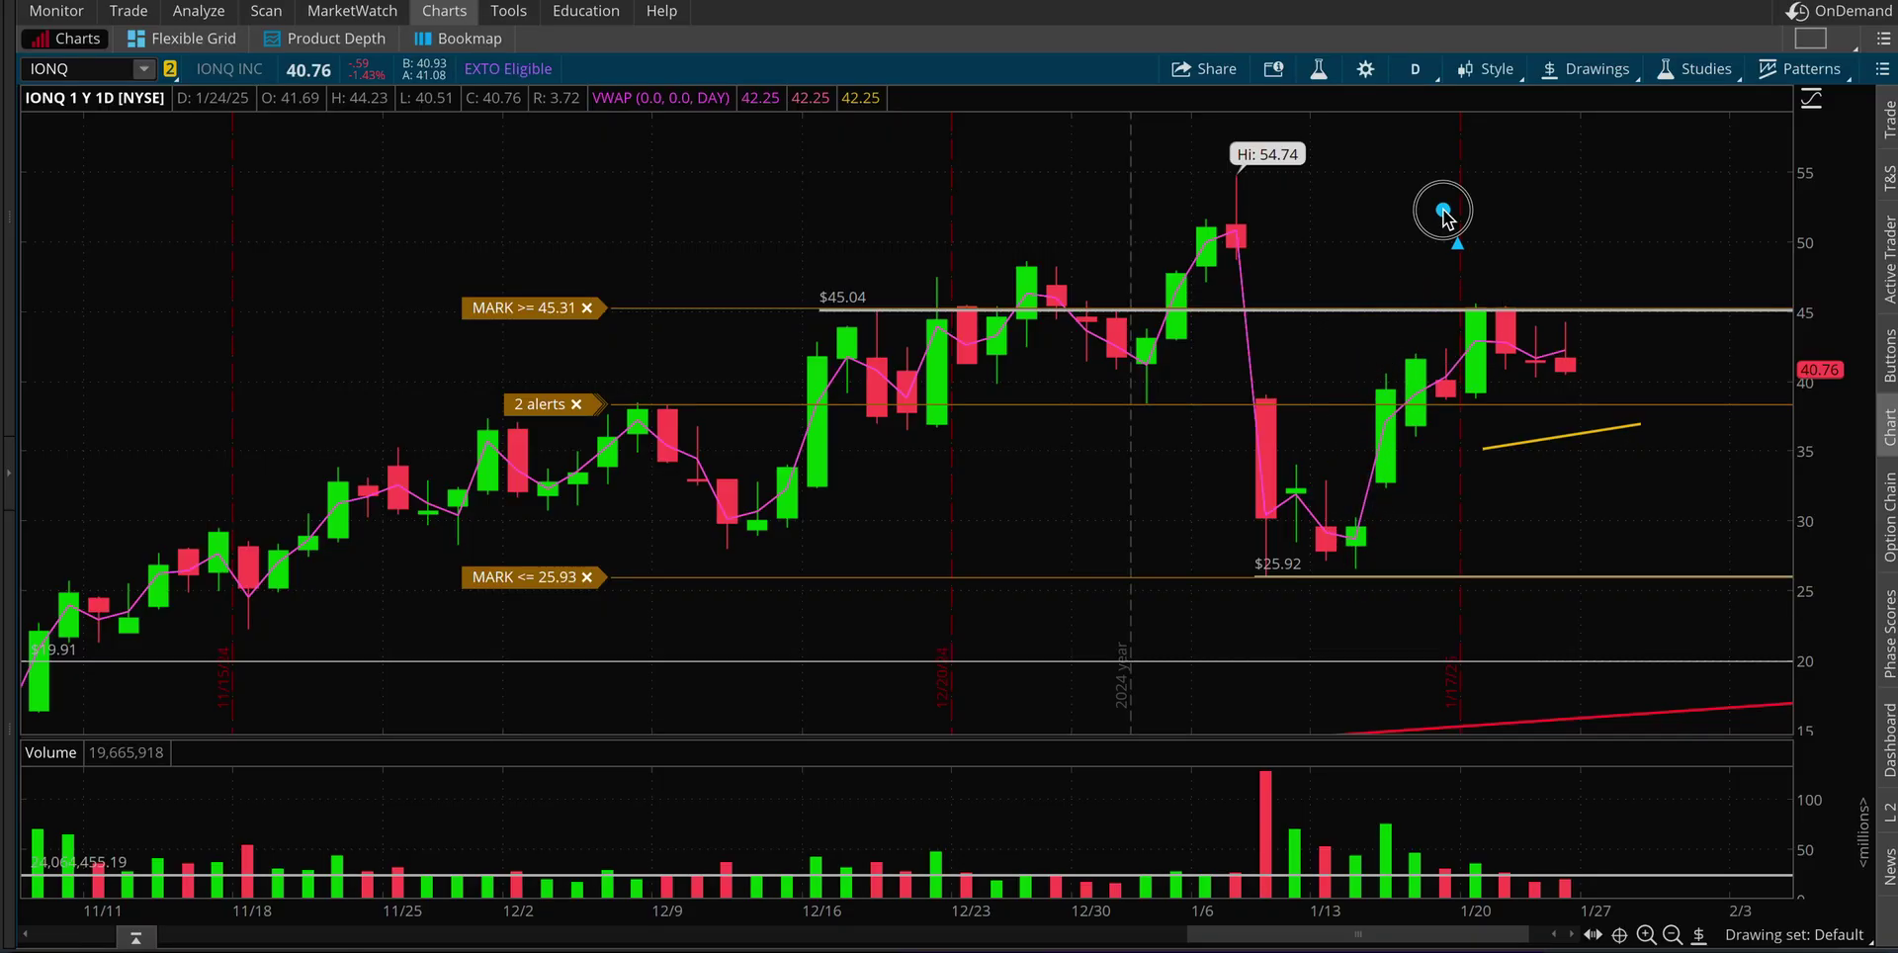
{"action": "mouse_move", "coordinate": [1443, 213]}
{"action": "left_mouse_down"}
{"action": "mouse_move", "coordinate": [1495, 315]}
{"action": "mouse_move", "coordinate": [1606, 397]}
{"action": "left_mouse_up"}
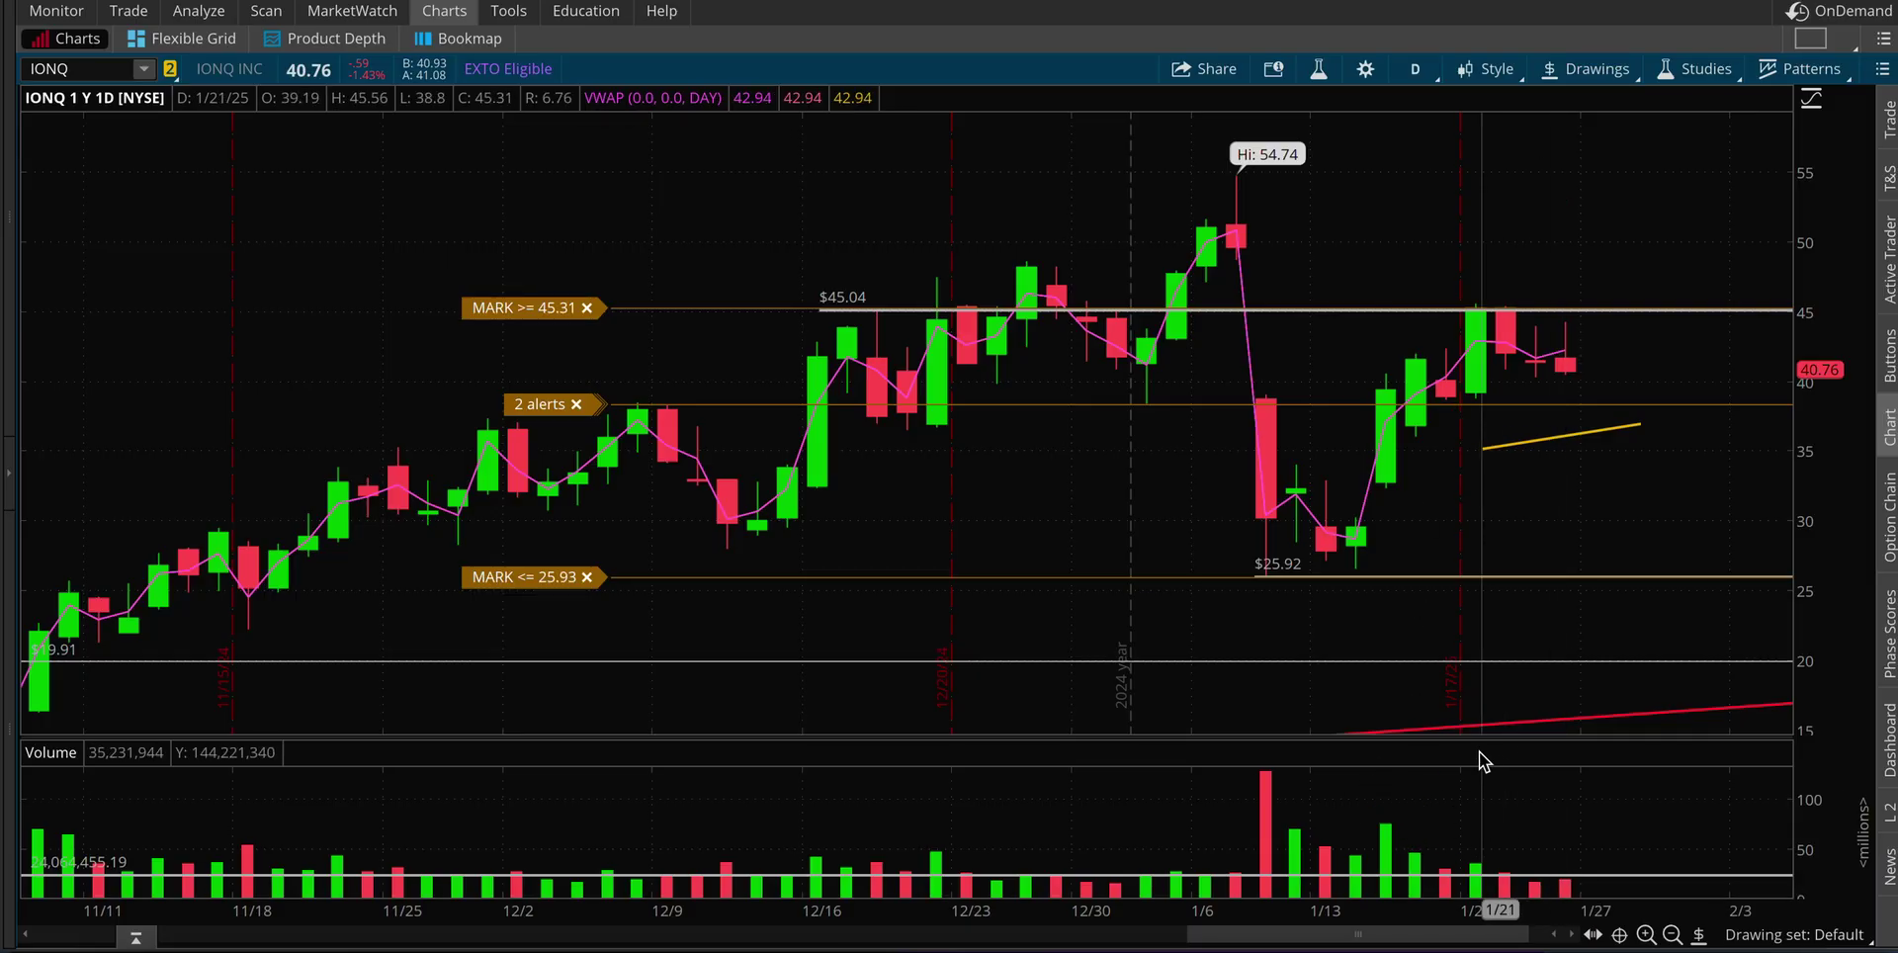
Step: Enlarge the volume pane and mark the declining volume bars from mid-January to 1/24 with arrows
{"action": "left_click_drag", "start_coordinate": [1465, 737], "coordinate": [1440, 510]}
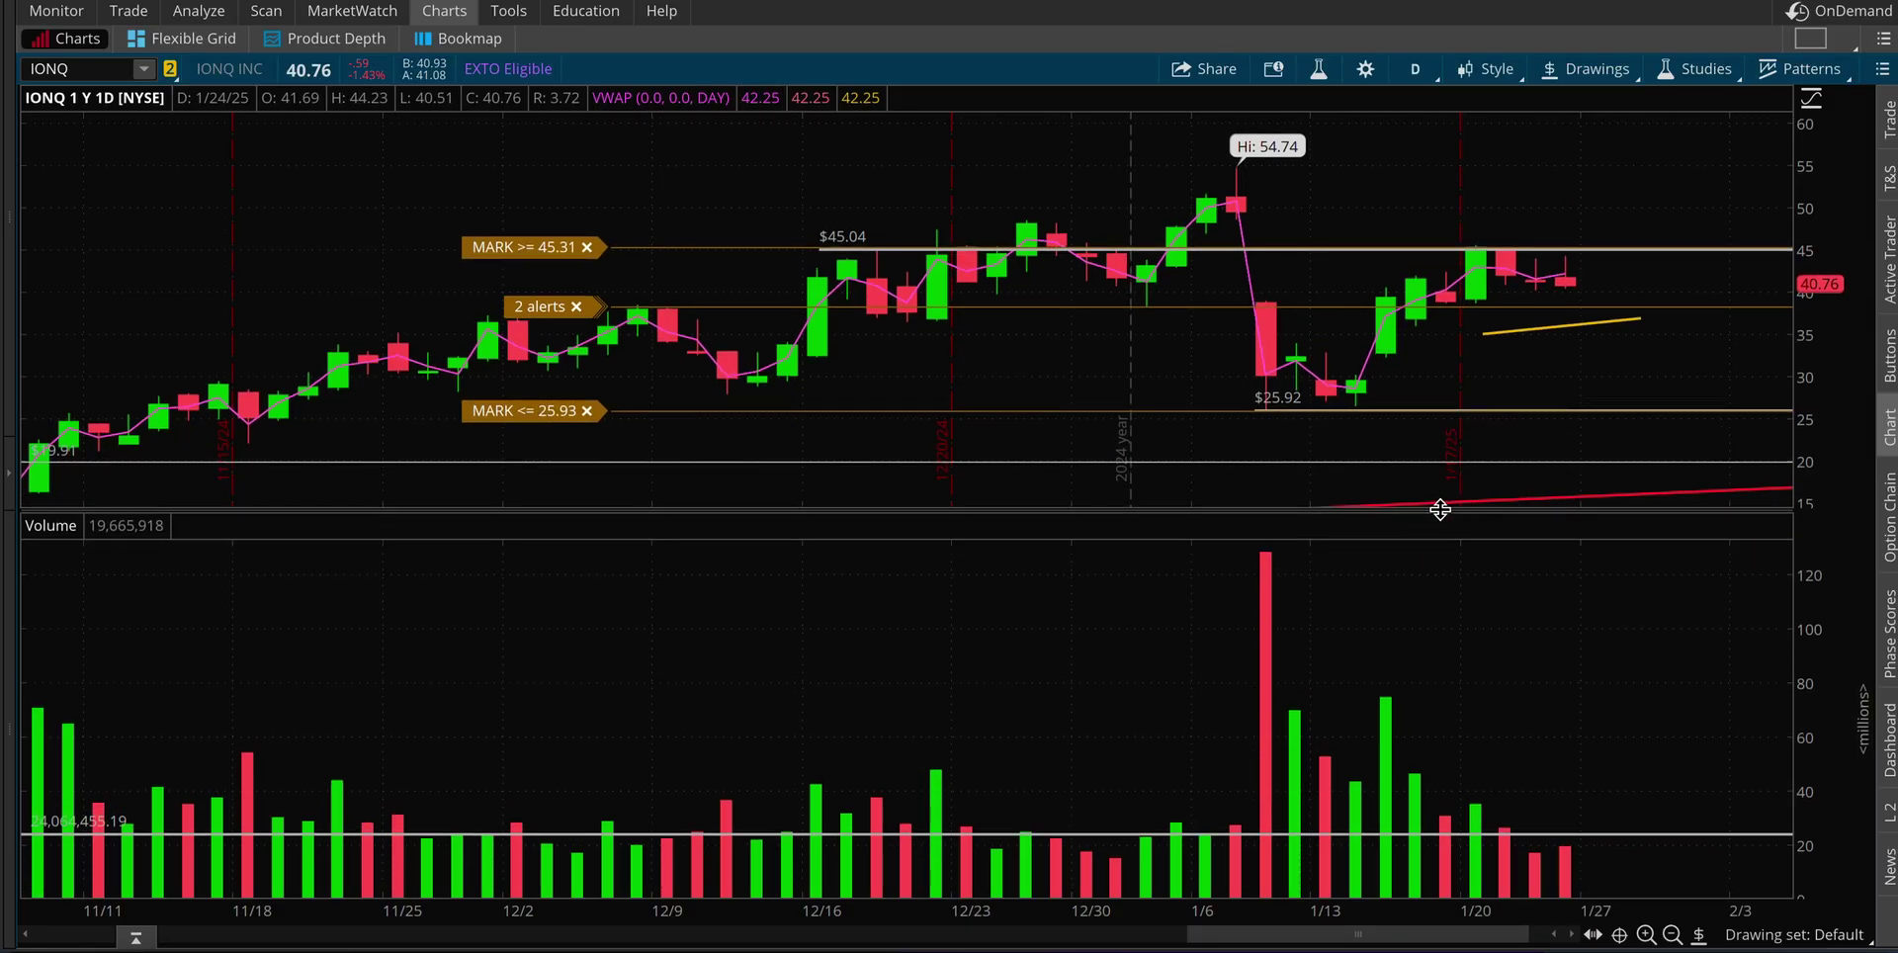
{"action": "left_click_drag", "start_coordinate": [1389, 734], "coordinate": [1580, 862]}
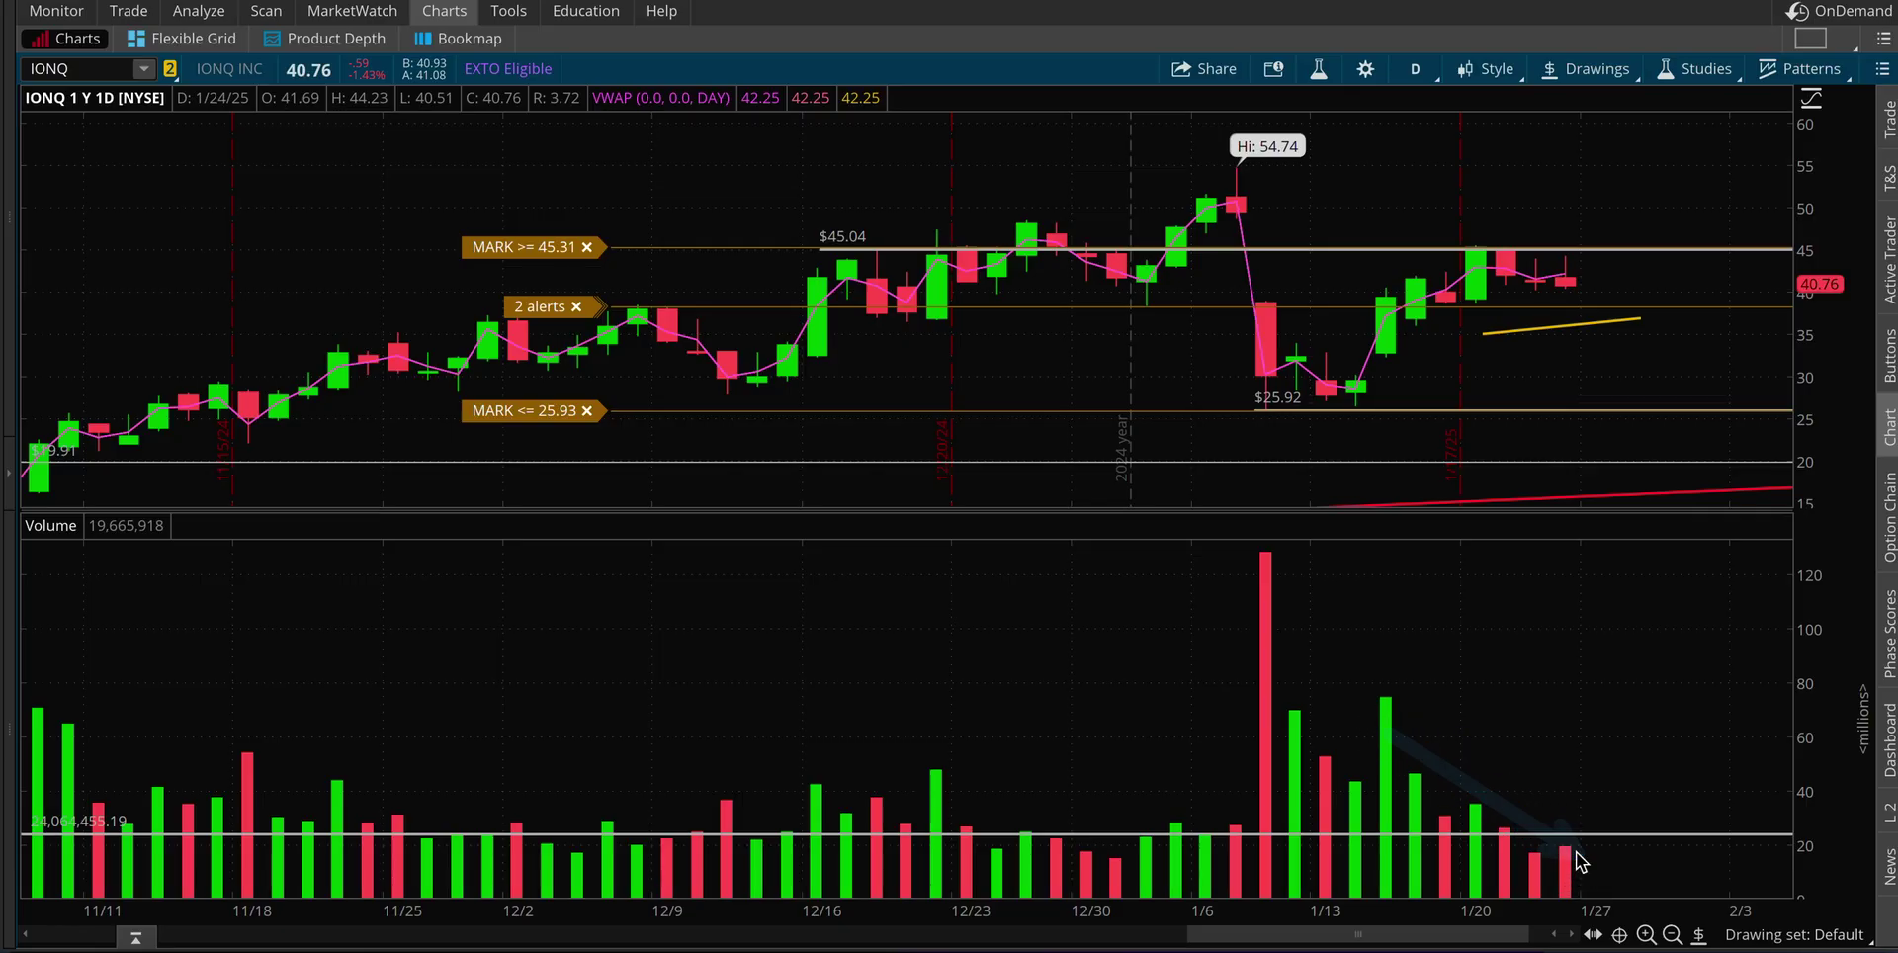
{"action": "left_click_drag", "start_coordinate": [1572, 673], "coordinate": [1576, 818]}
{"action": "mouse_move", "coordinate": [1543, 732]}
{"action": "left_mouse_down"}
{"action": "mouse_move", "coordinate": [1530, 767]}
{"action": "mouse_move", "coordinate": [1468, 803]}
{"action": "left_mouse_up"}
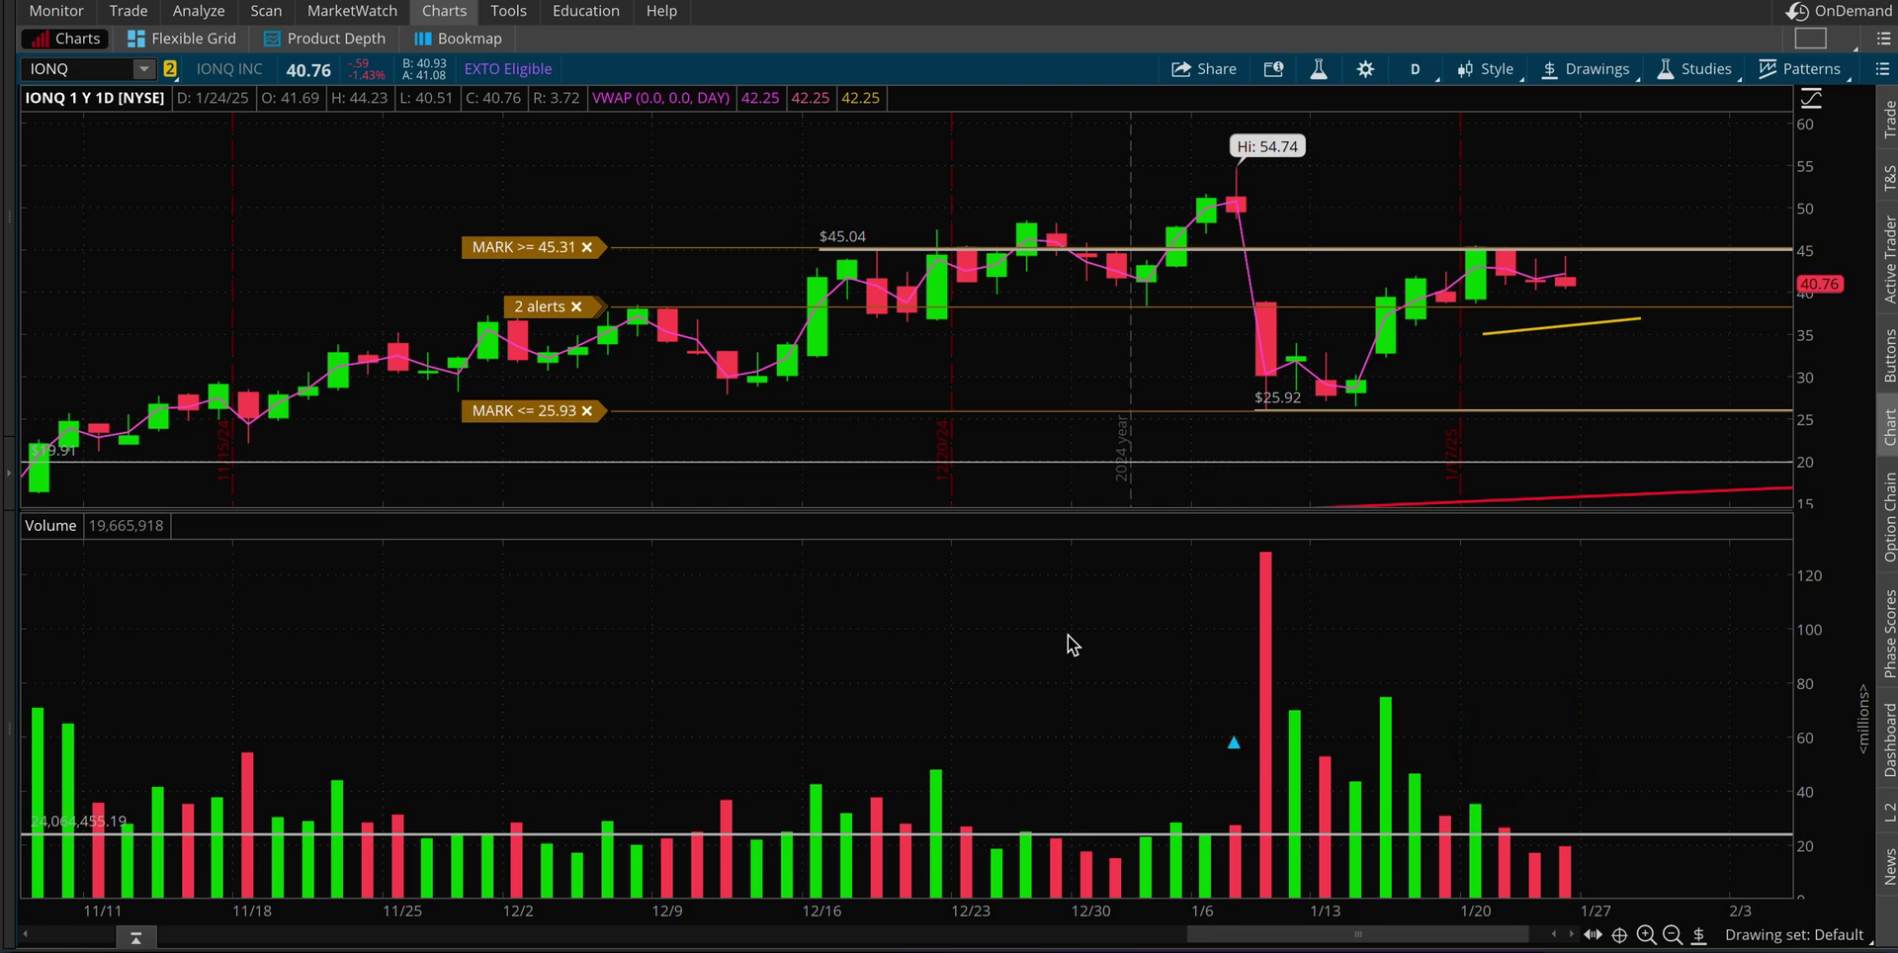
Step: Point out the mid-December candles at the $45.04 level and shrink the volume pane back to a small strip
{"action": "left_click_drag", "start_coordinate": [858, 183], "coordinate": [886, 269]}
{"action": "left_click_drag", "start_coordinate": [951, 156], "coordinate": [951, 210]}
{"action": "left_click_drag", "start_coordinate": [1723, 511], "coordinate": [1737, 724]}
Step: Mark IONQ's successive upward legs from late September to mid-December and the drop from the late-December highs with arrows
{"action": "left_click", "coordinate": [1673, 934]}
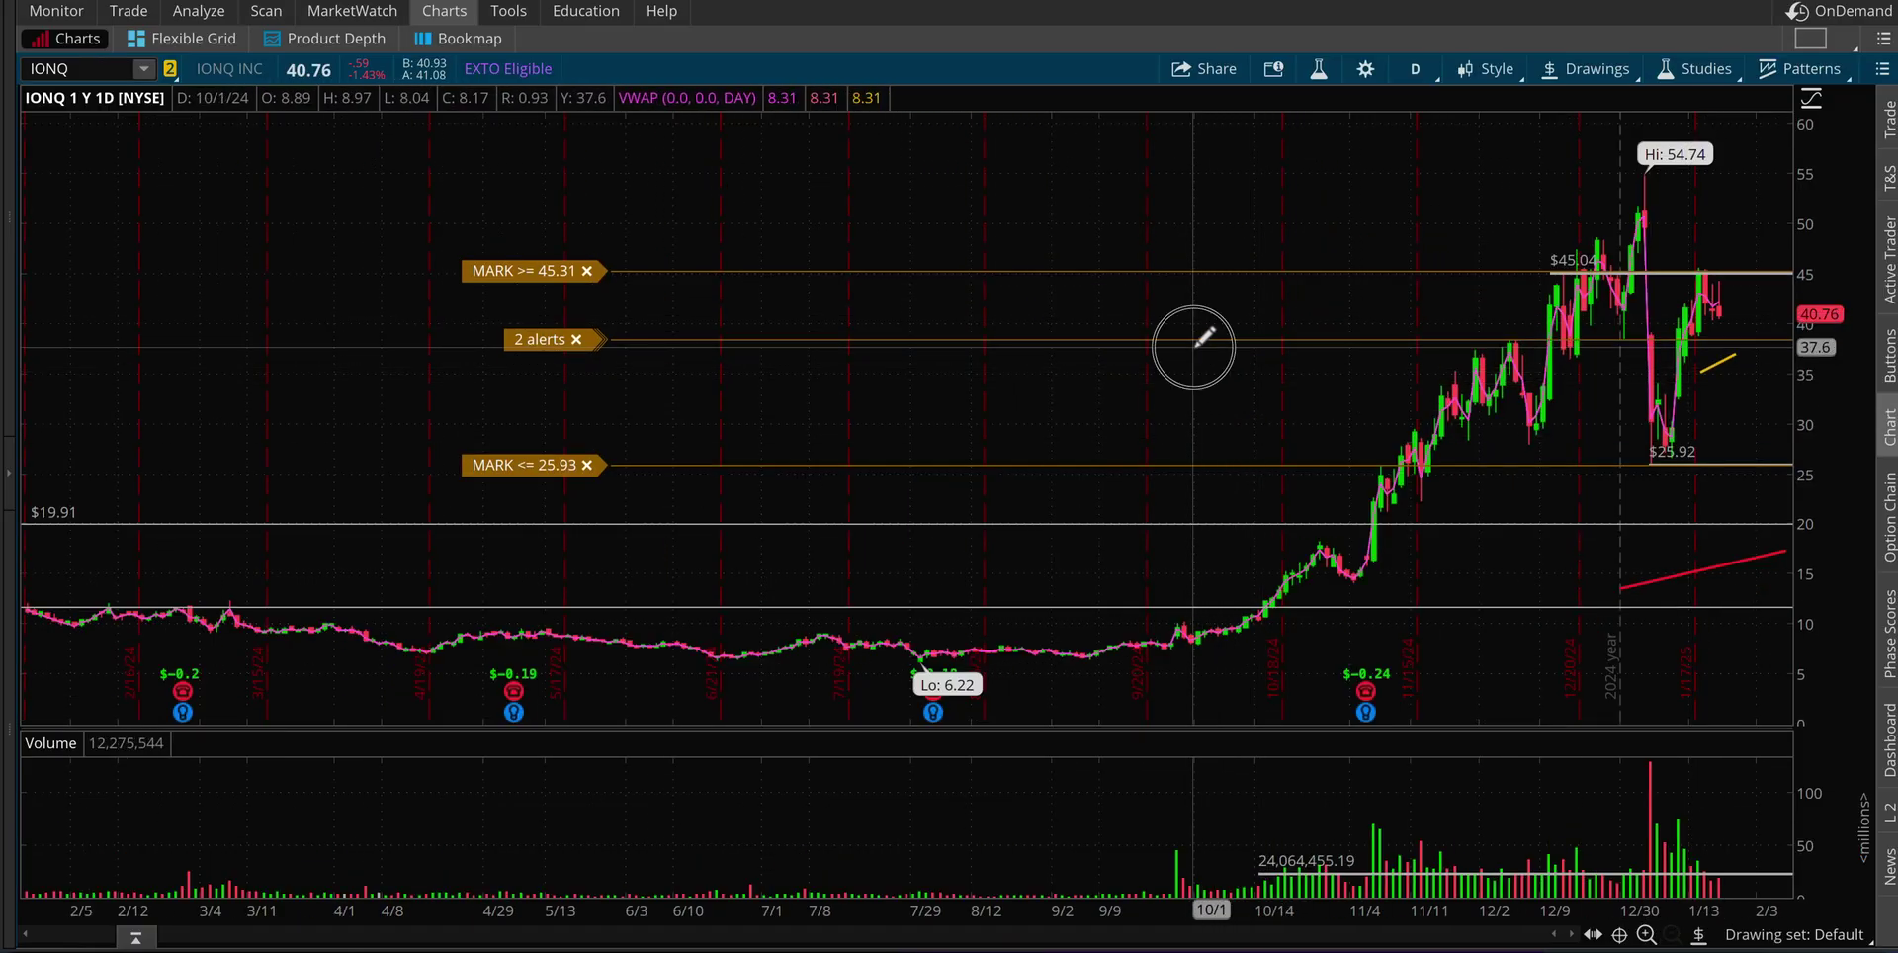
{"action": "left_click_drag", "start_coordinate": [1228, 330], "coordinate": [1890, 638]}
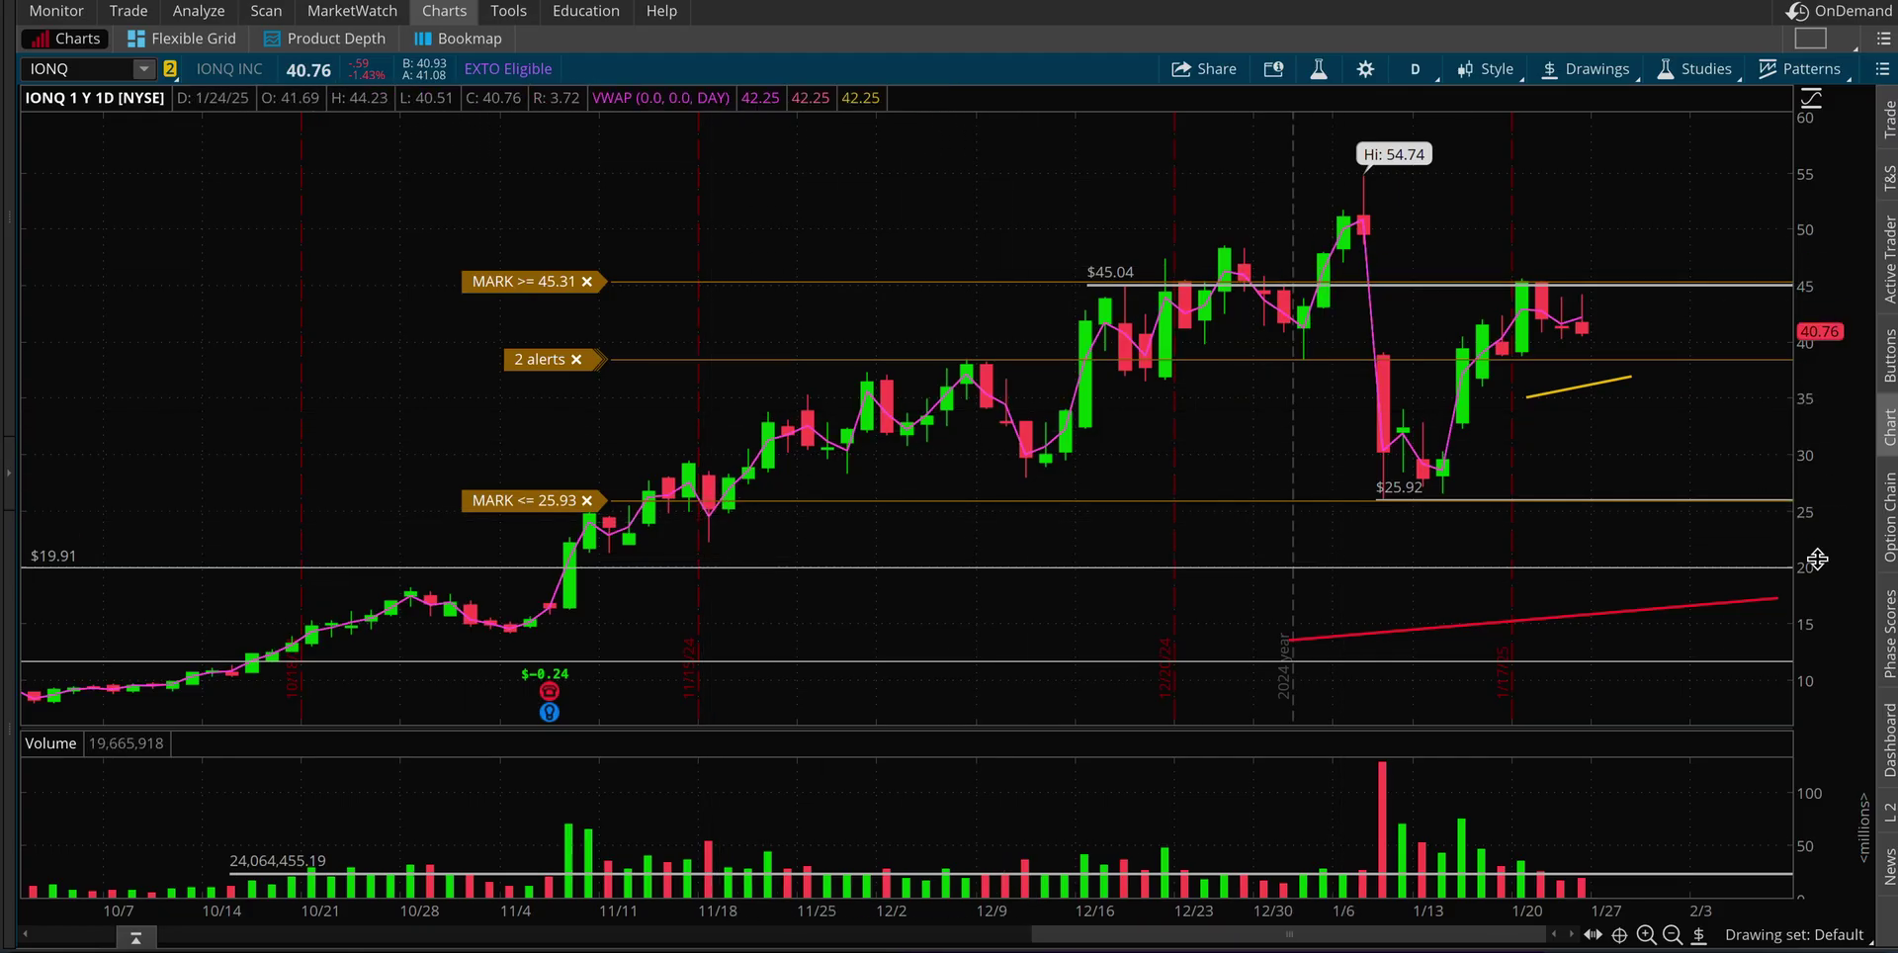
{"action": "left_click", "coordinate": [1672, 934]}
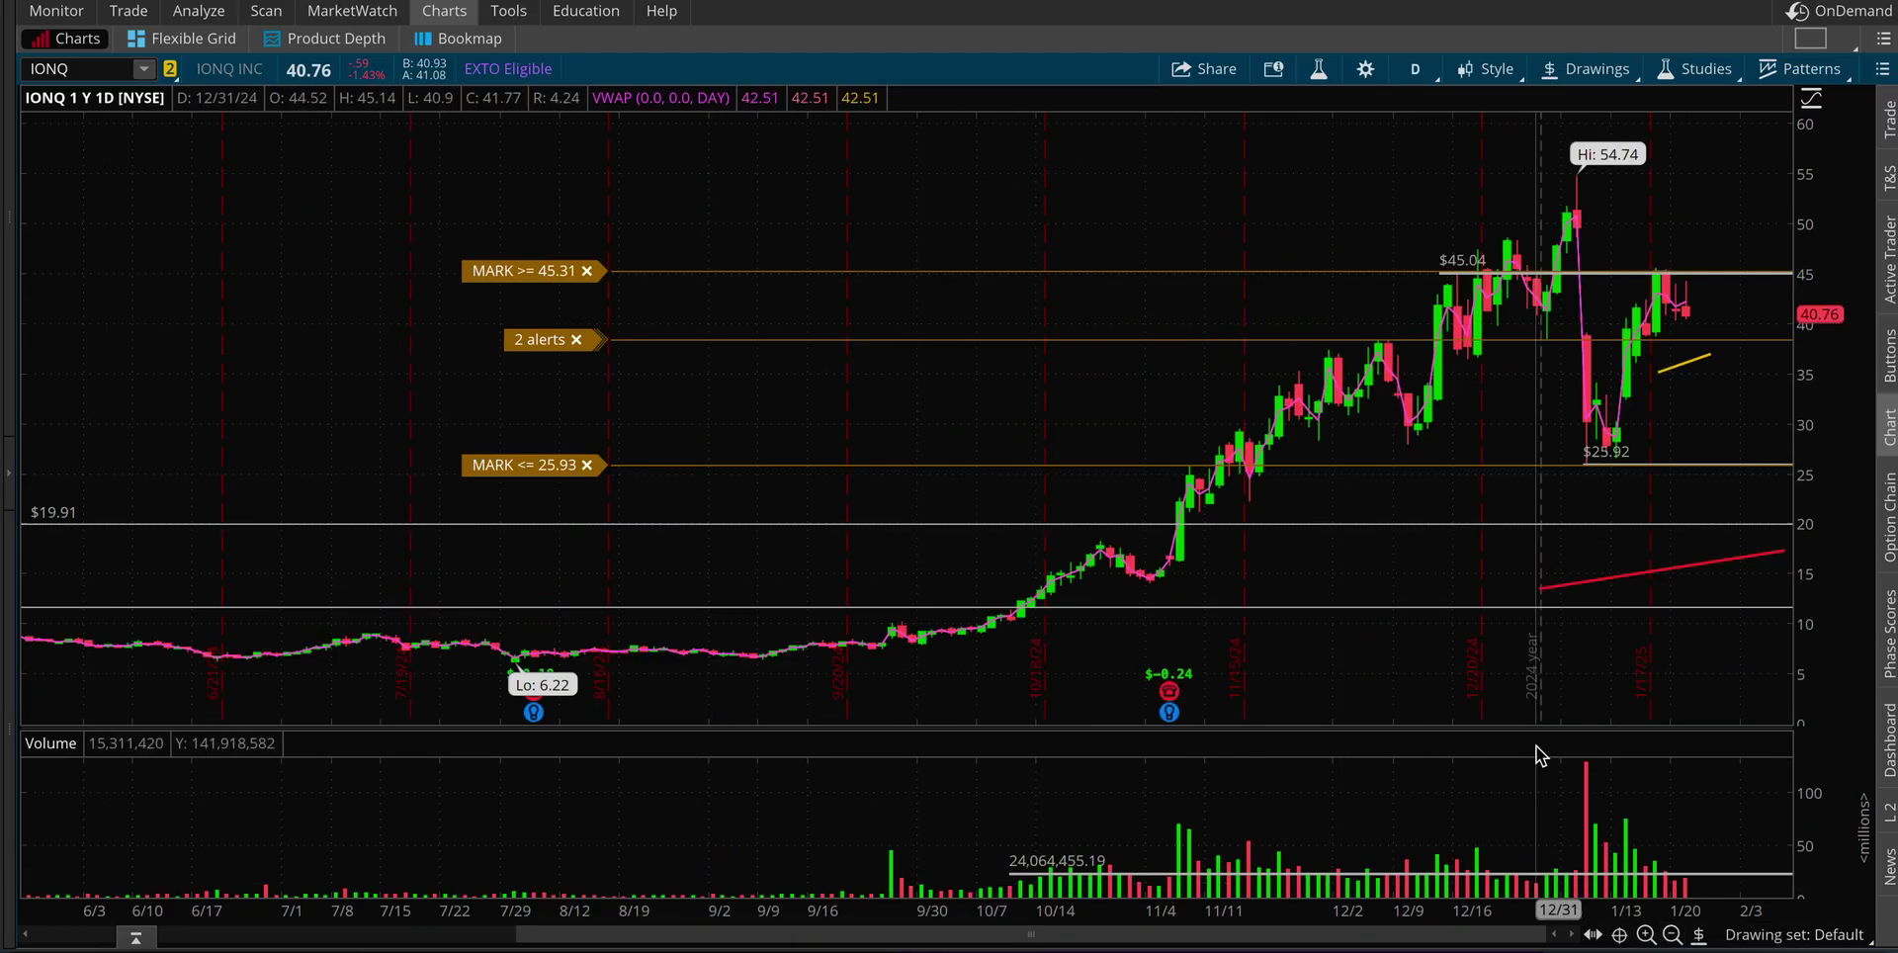
{"action": "left_click", "coordinate": [883, 657]}
{"action": "left_click_drag", "start_coordinate": [882, 657], "coordinate": [1038, 559]}
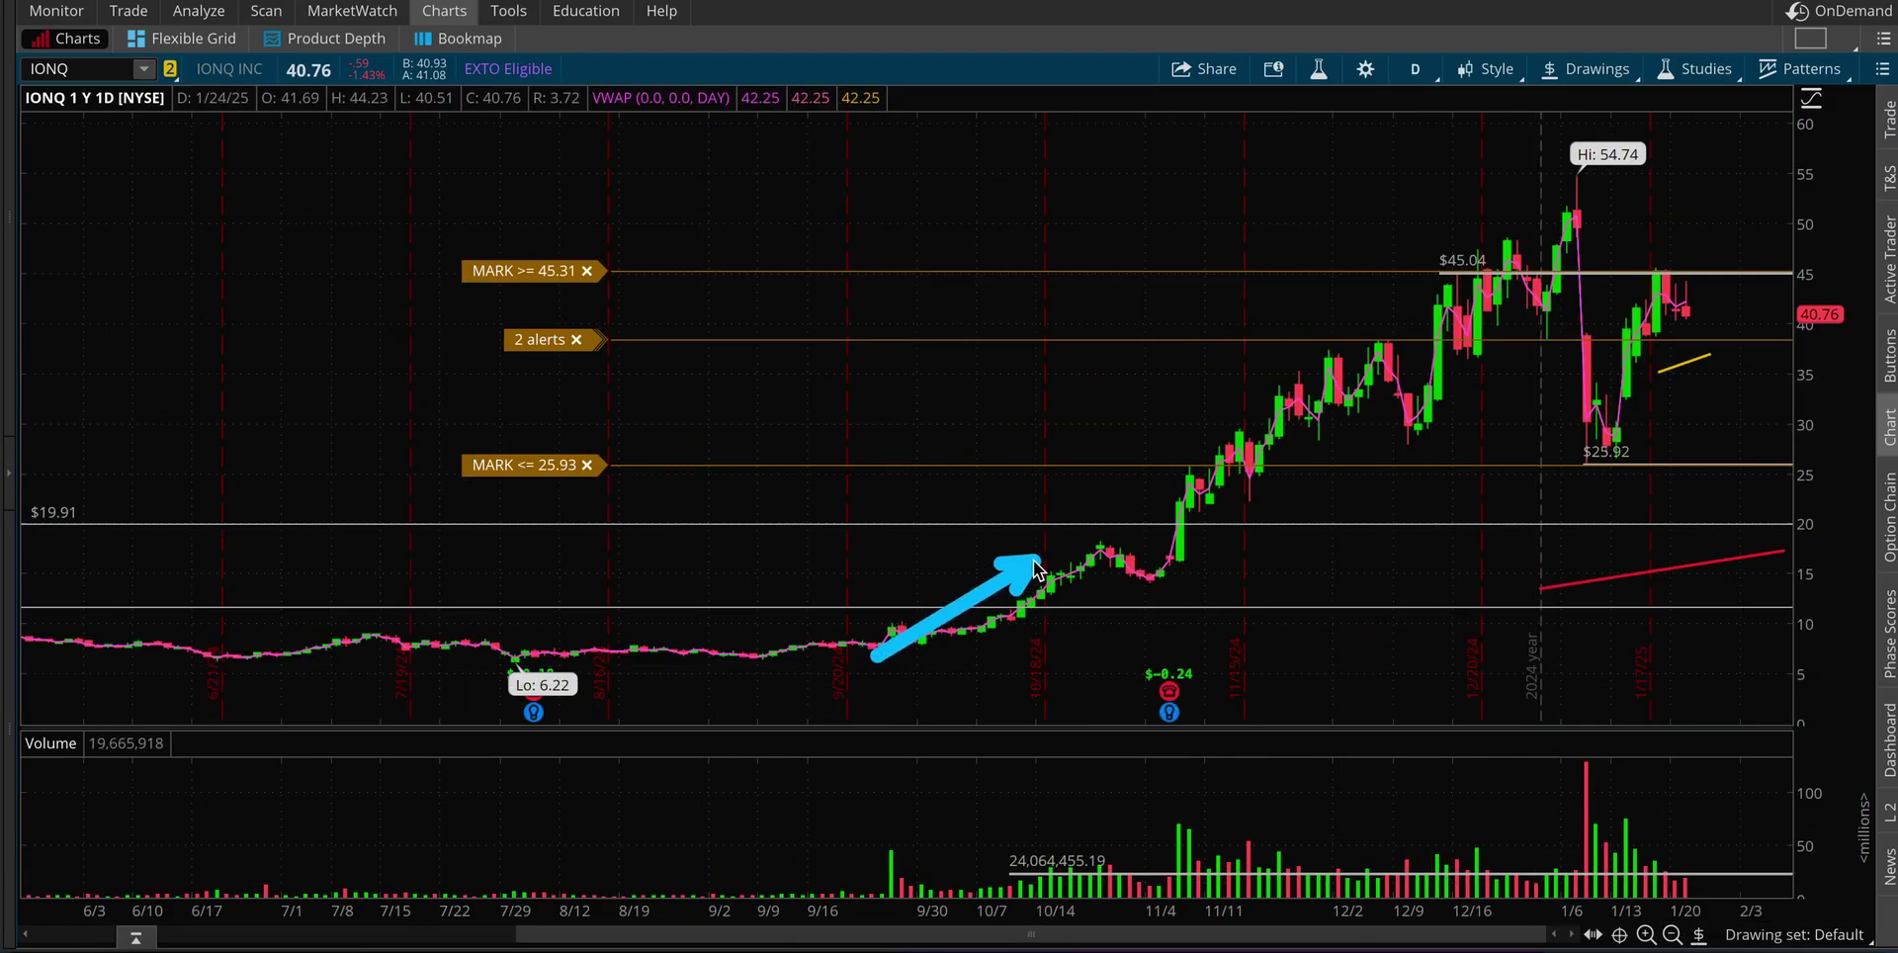
{"action": "left_click_drag", "start_coordinate": [1146, 579], "coordinate": [1258, 435]}
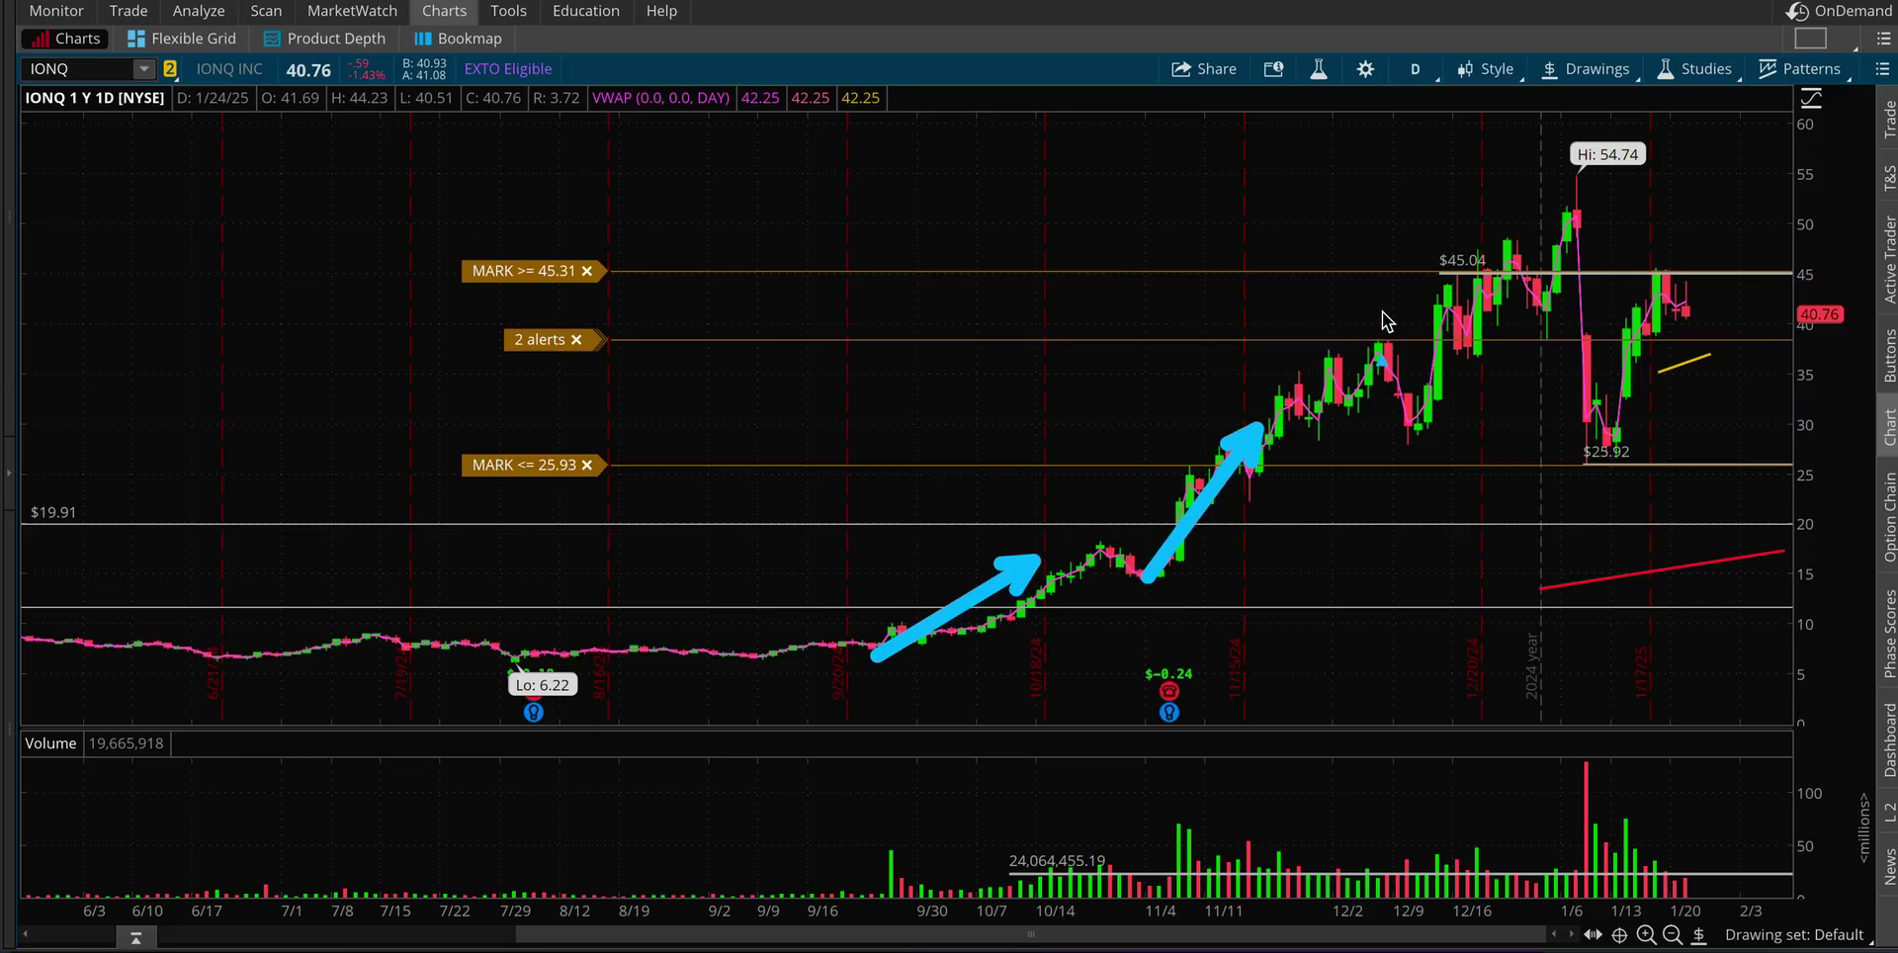
{"action": "mouse_move", "coordinate": [1276, 367]}
{"action": "left_mouse_down"}
{"action": "mouse_move", "coordinate": [1287, 423]}
{"action": "mouse_move", "coordinate": [1352, 348]}
{"action": "left_mouse_up"}
{"action": "mouse_move", "coordinate": [1383, 402]}
{"action": "left_mouse_down"}
{"action": "mouse_move", "coordinate": [1394, 459]}
{"action": "mouse_move", "coordinate": [1441, 313]}
{"action": "left_mouse_up"}
{"action": "mouse_move", "coordinate": [1481, 233]}
{"action": "left_mouse_down"}
{"action": "mouse_move", "coordinate": [1481, 351]}
{"action": "mouse_move", "coordinate": [1554, 242]}
{"action": "mouse_move", "coordinate": [1571, 371]}
{"action": "left_mouse_up"}
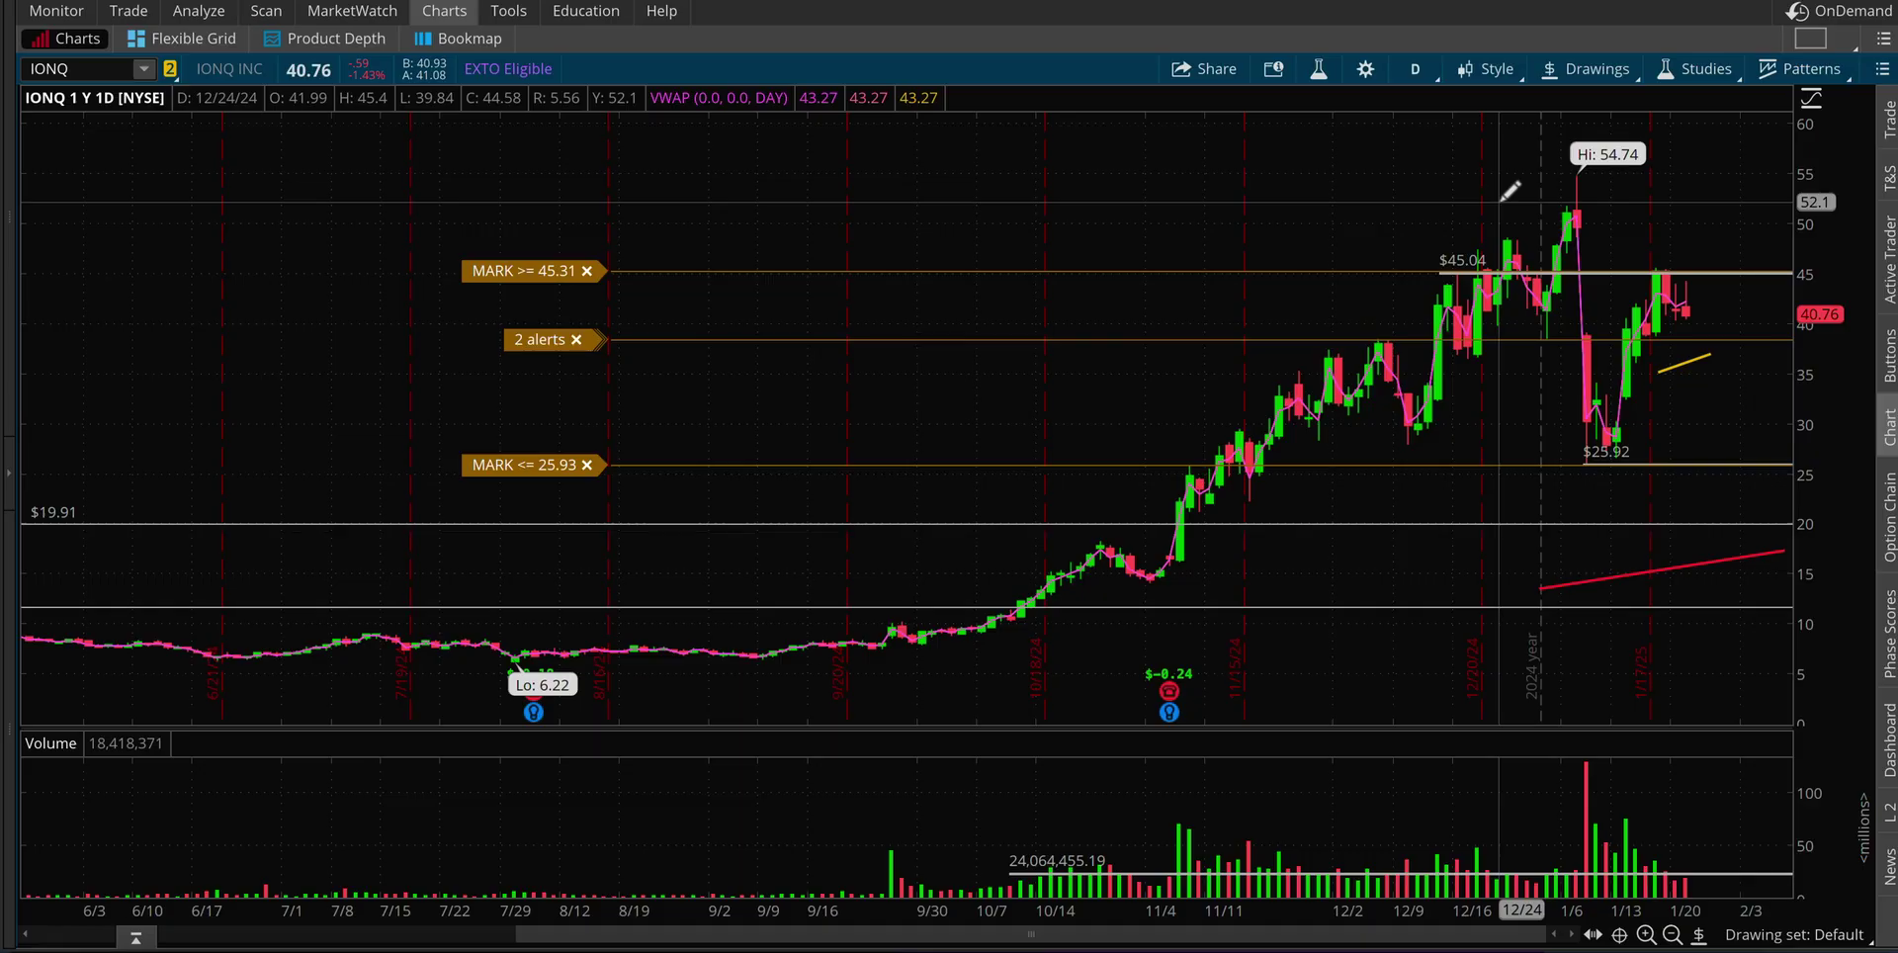
Step: Mark IONQ's late-December and early-January highs and the January price swing with arrows on the daily chart
{"action": "mouse_move", "coordinate": [1463, 137]}
{"action": "left_mouse_down"}
{"action": "mouse_move", "coordinate": [1523, 216]}
{"action": "mouse_move", "coordinate": [1561, 176]}
{"action": "mouse_move", "coordinate": [1581, 208]}
{"action": "left_mouse_up"}
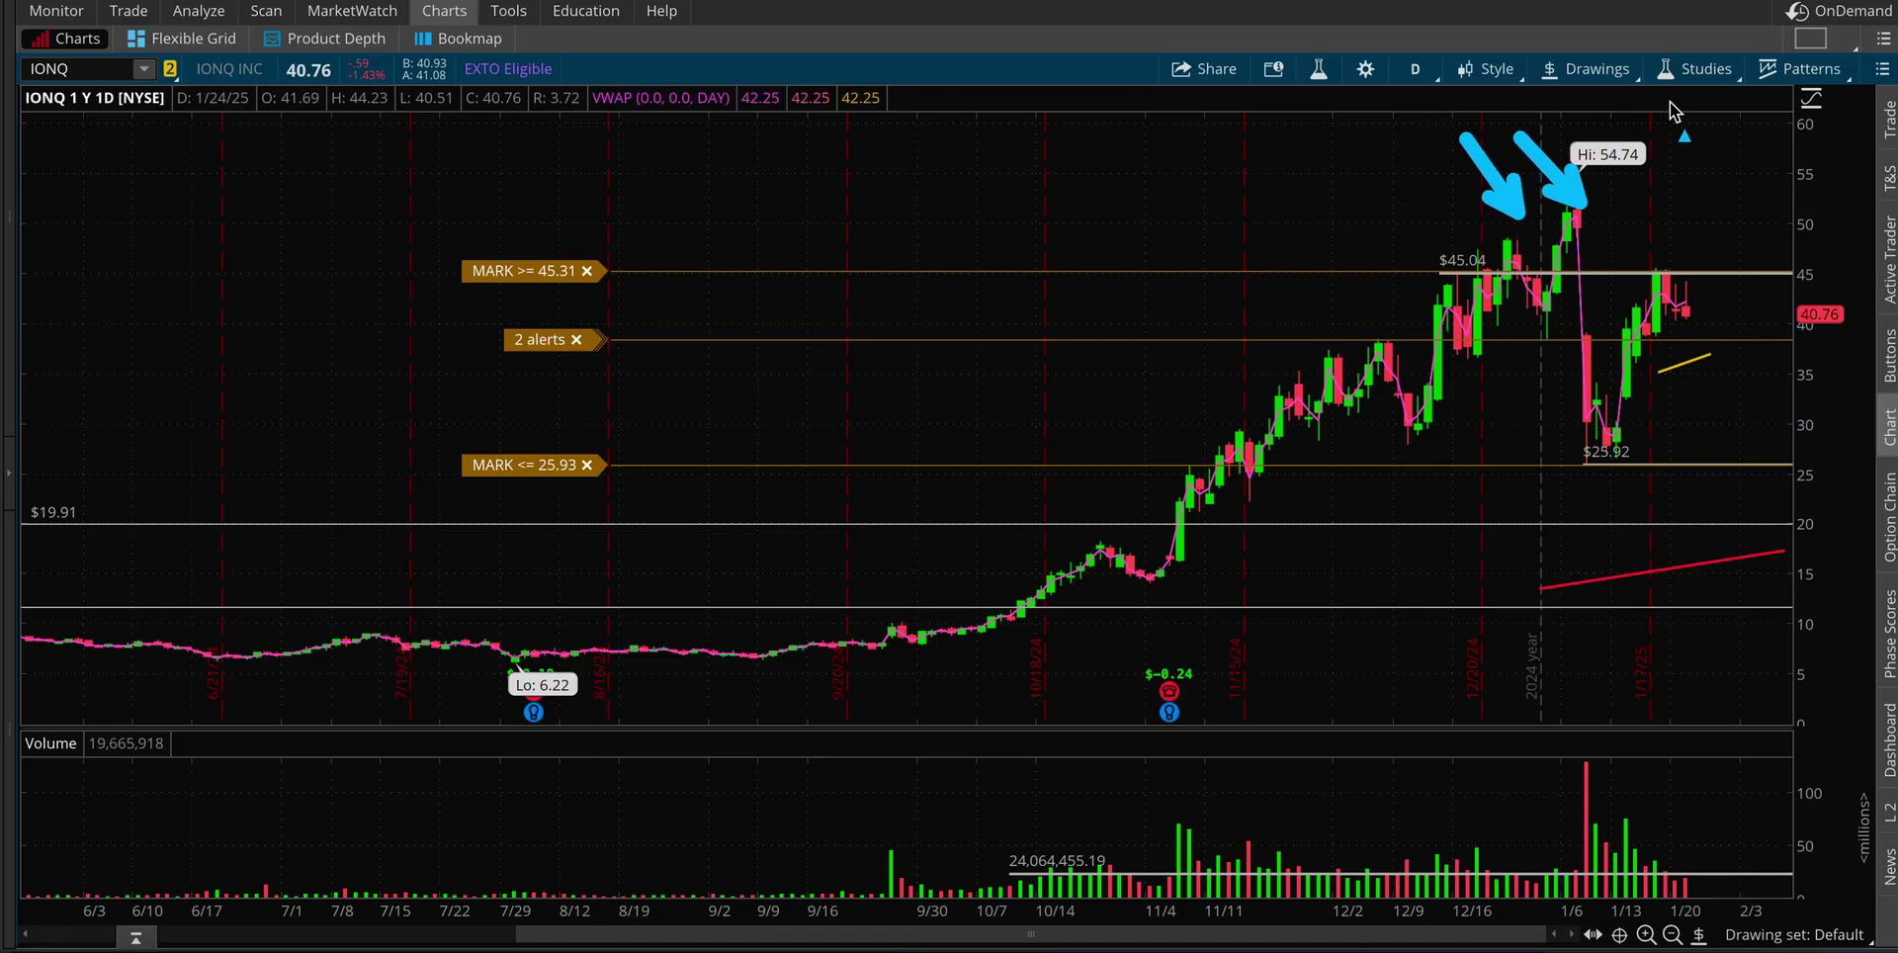
{"action": "mouse_move", "coordinate": [1673, 137]}
{"action": "left_mouse_down"}
{"action": "mouse_move", "coordinate": [1574, 220]}
{"action": "mouse_move", "coordinate": [1637, 305]}
{"action": "mouse_move", "coordinate": [1627, 322]}
{"action": "left_mouse_up"}
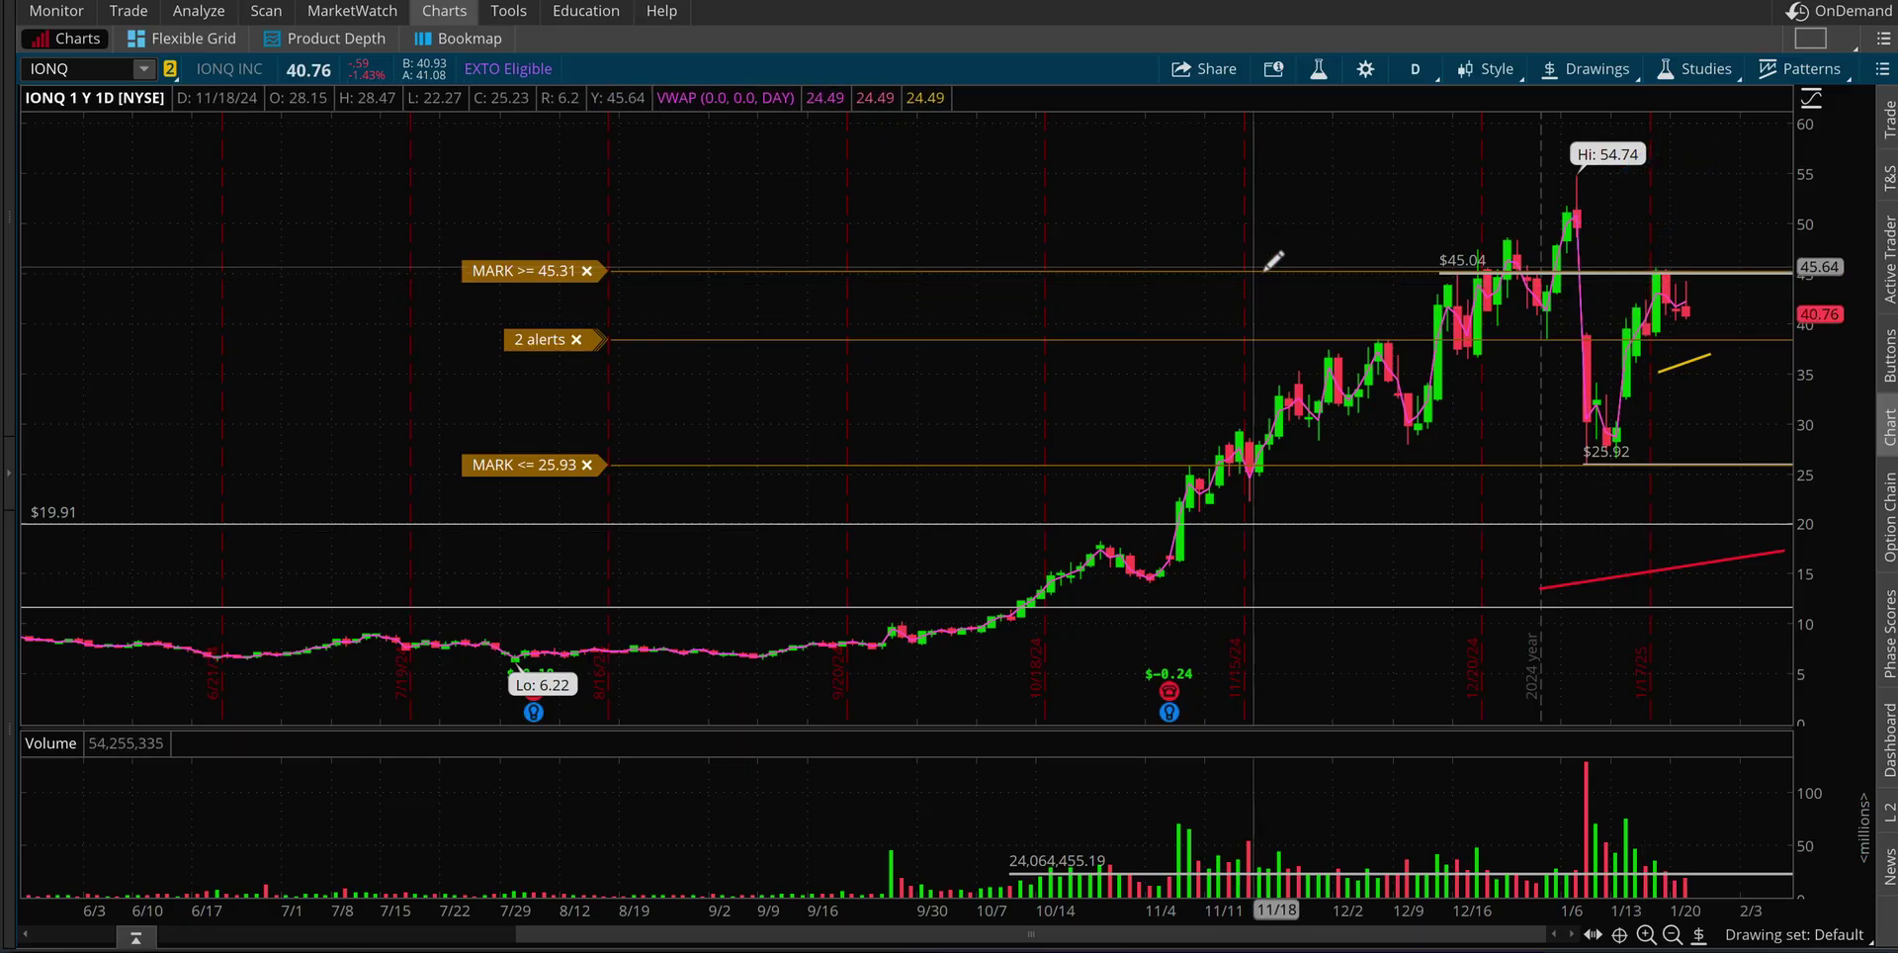
{"action": "left_click_drag", "start_coordinate": [1273, 260], "coordinate": [1453, 496]}
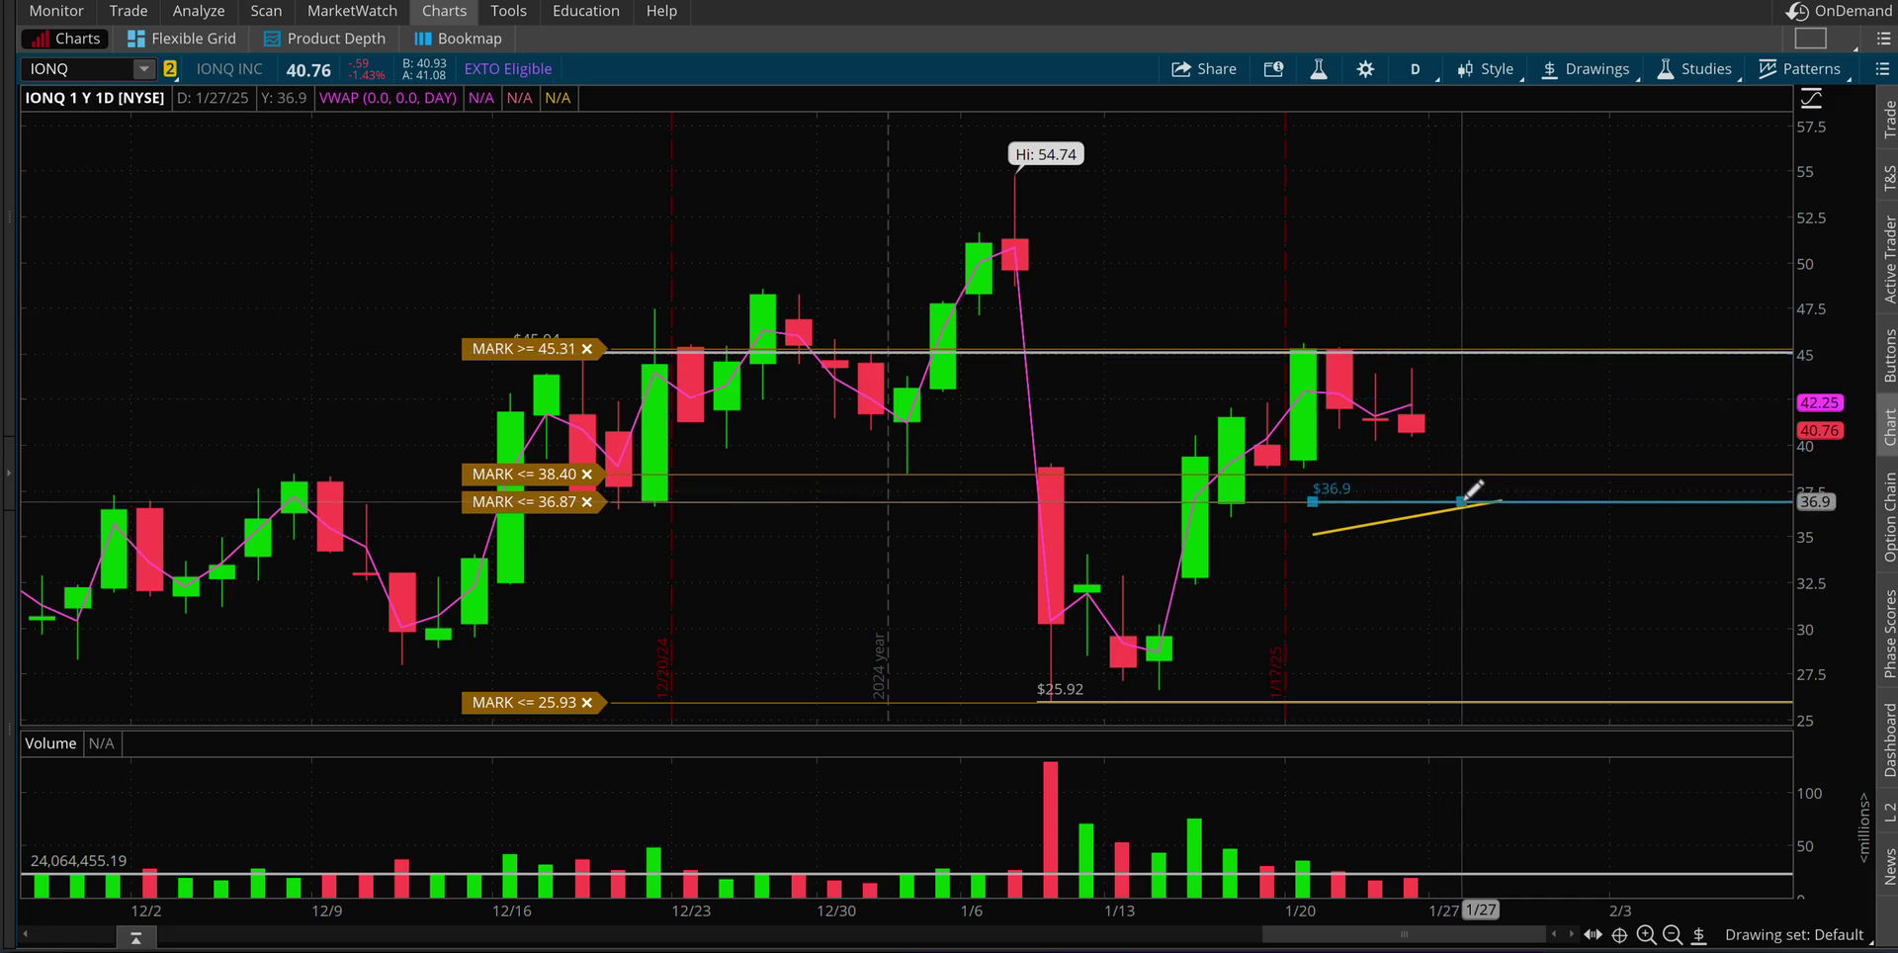
Step: Discard the $36.9 price level beside the latest candles and set the chart crosshair to Cross
{"action": "key", "text": "Escape"}
{"action": "left_click", "coordinate": [1620, 934]}
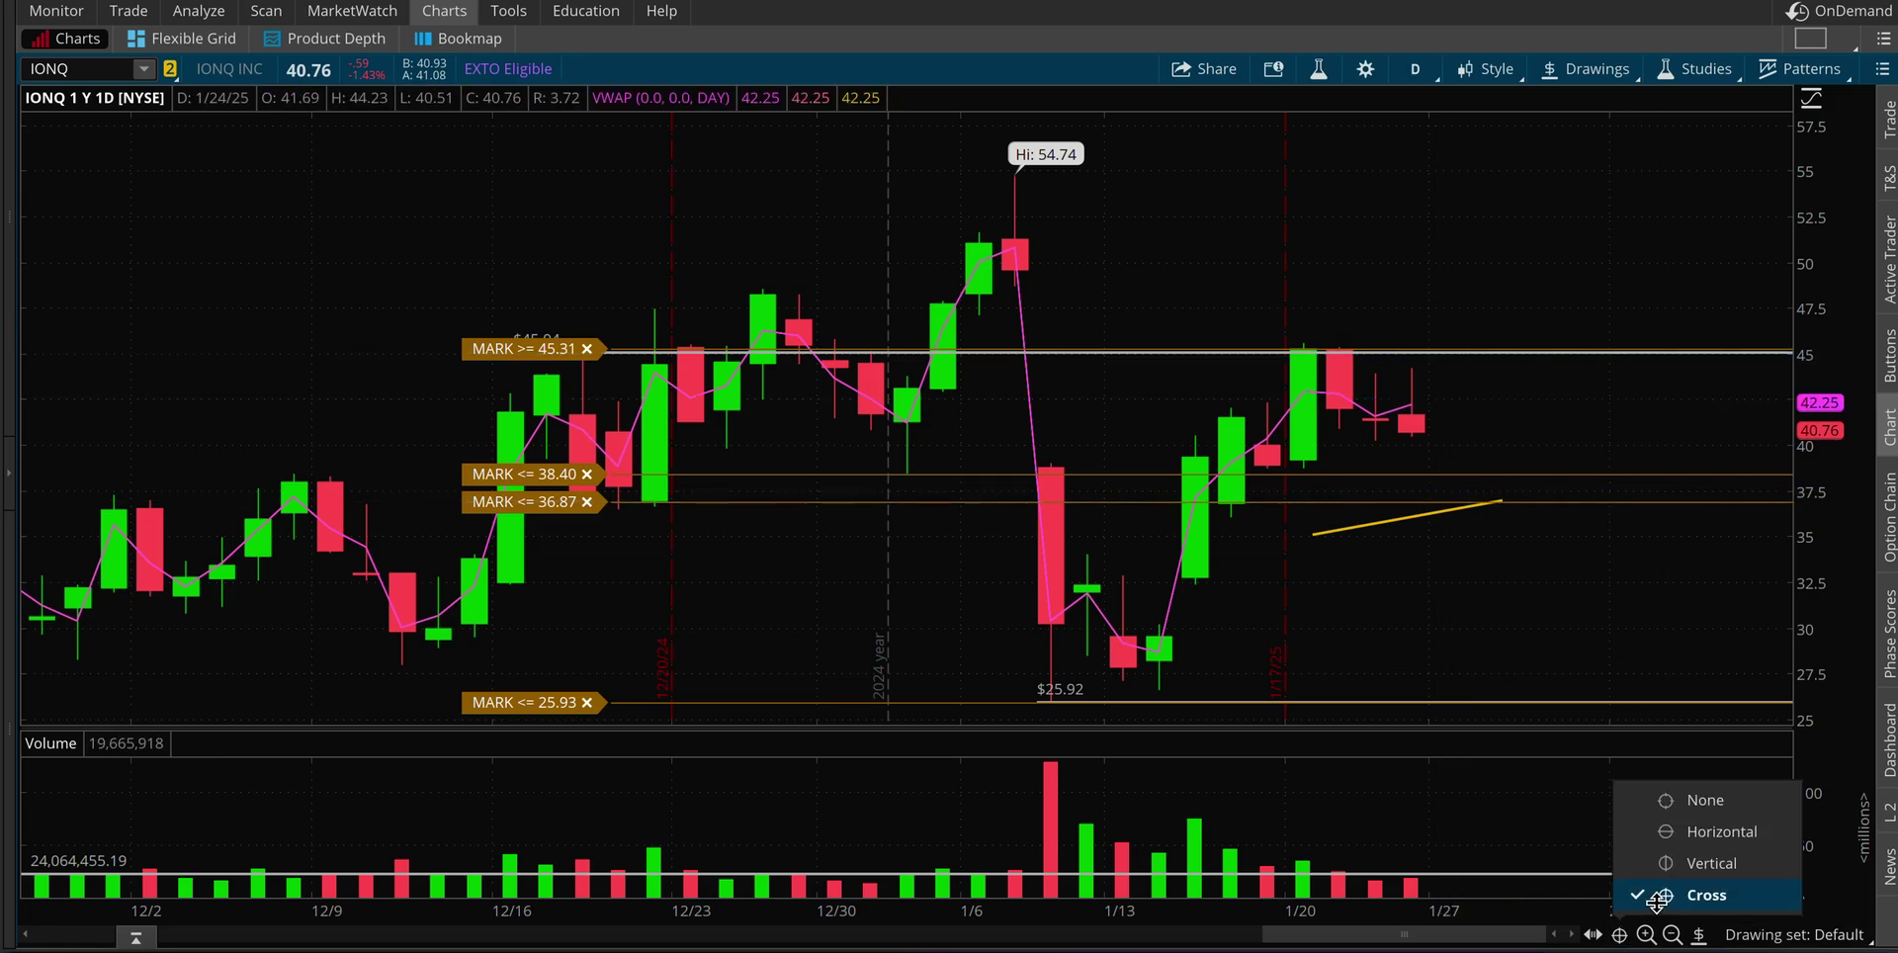
{"action": "left_click", "coordinate": [1671, 894]}
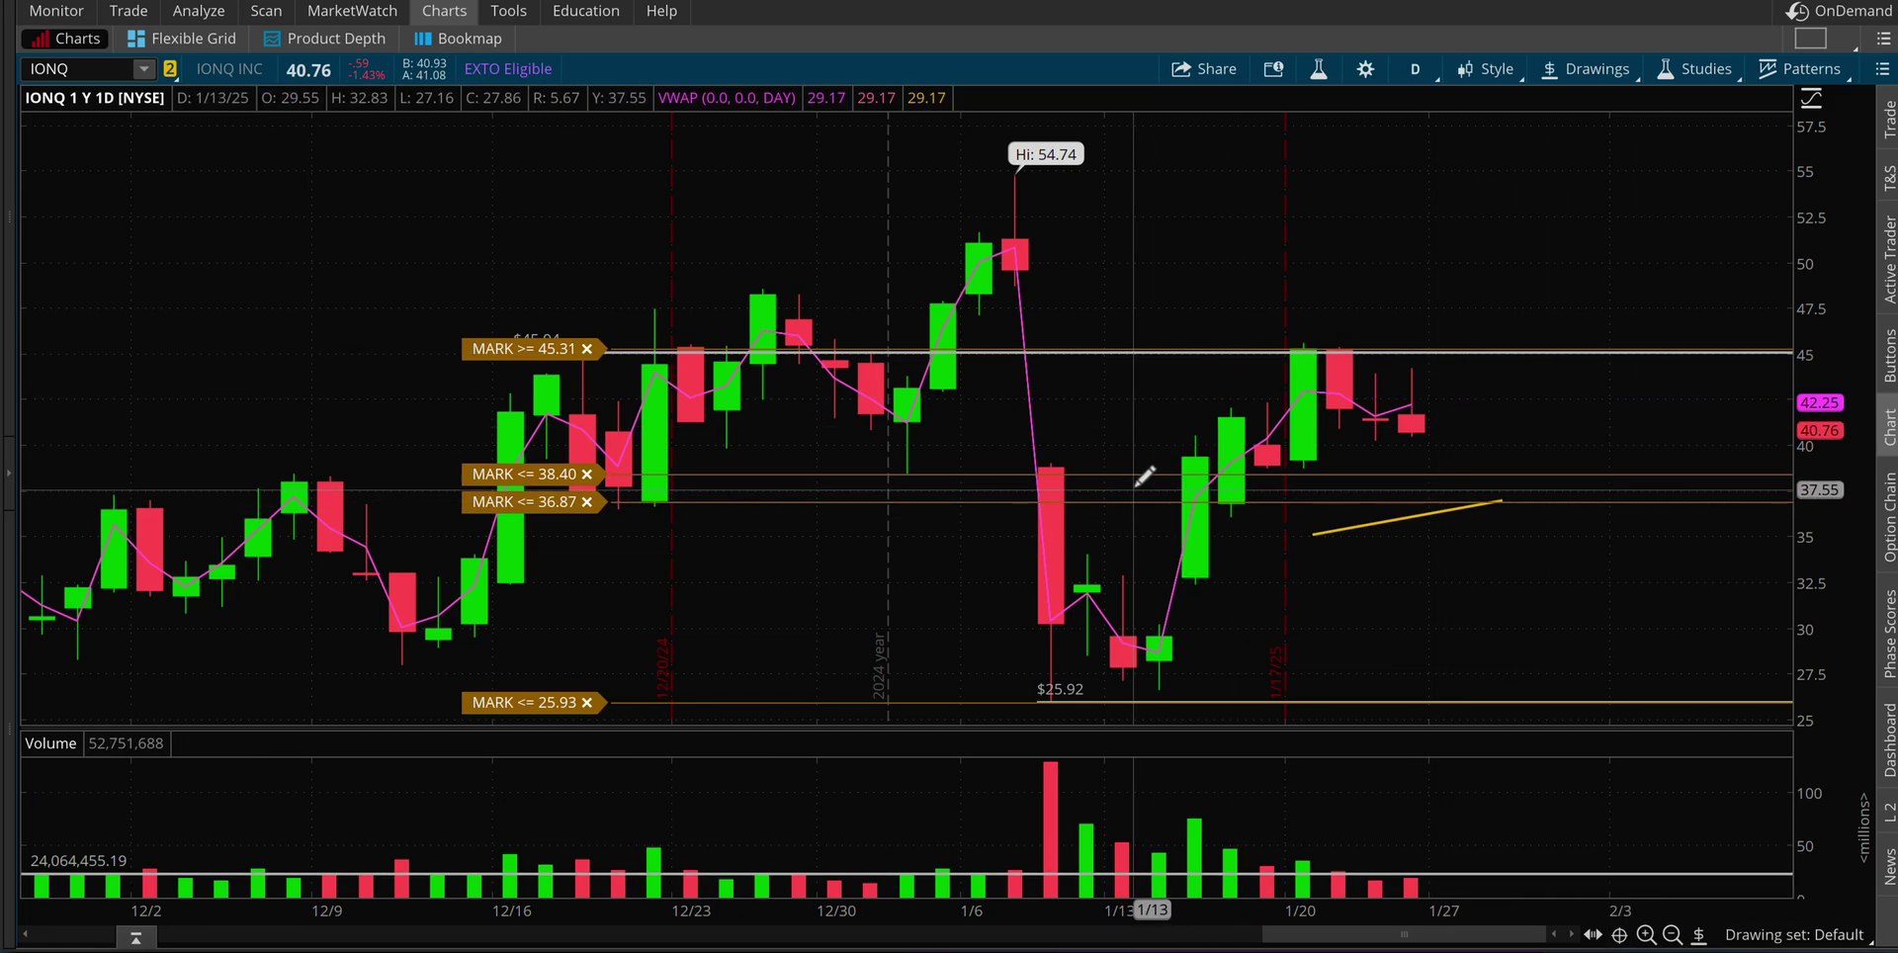
Step: Mark the gap down from the early-January high to the large red candle with arrows
{"action": "left_click_drag", "start_coordinate": [1202, 202], "coordinate": [1077, 295]}
{"action": "left_click_drag", "start_coordinate": [1204, 396], "coordinate": [1162, 435]}
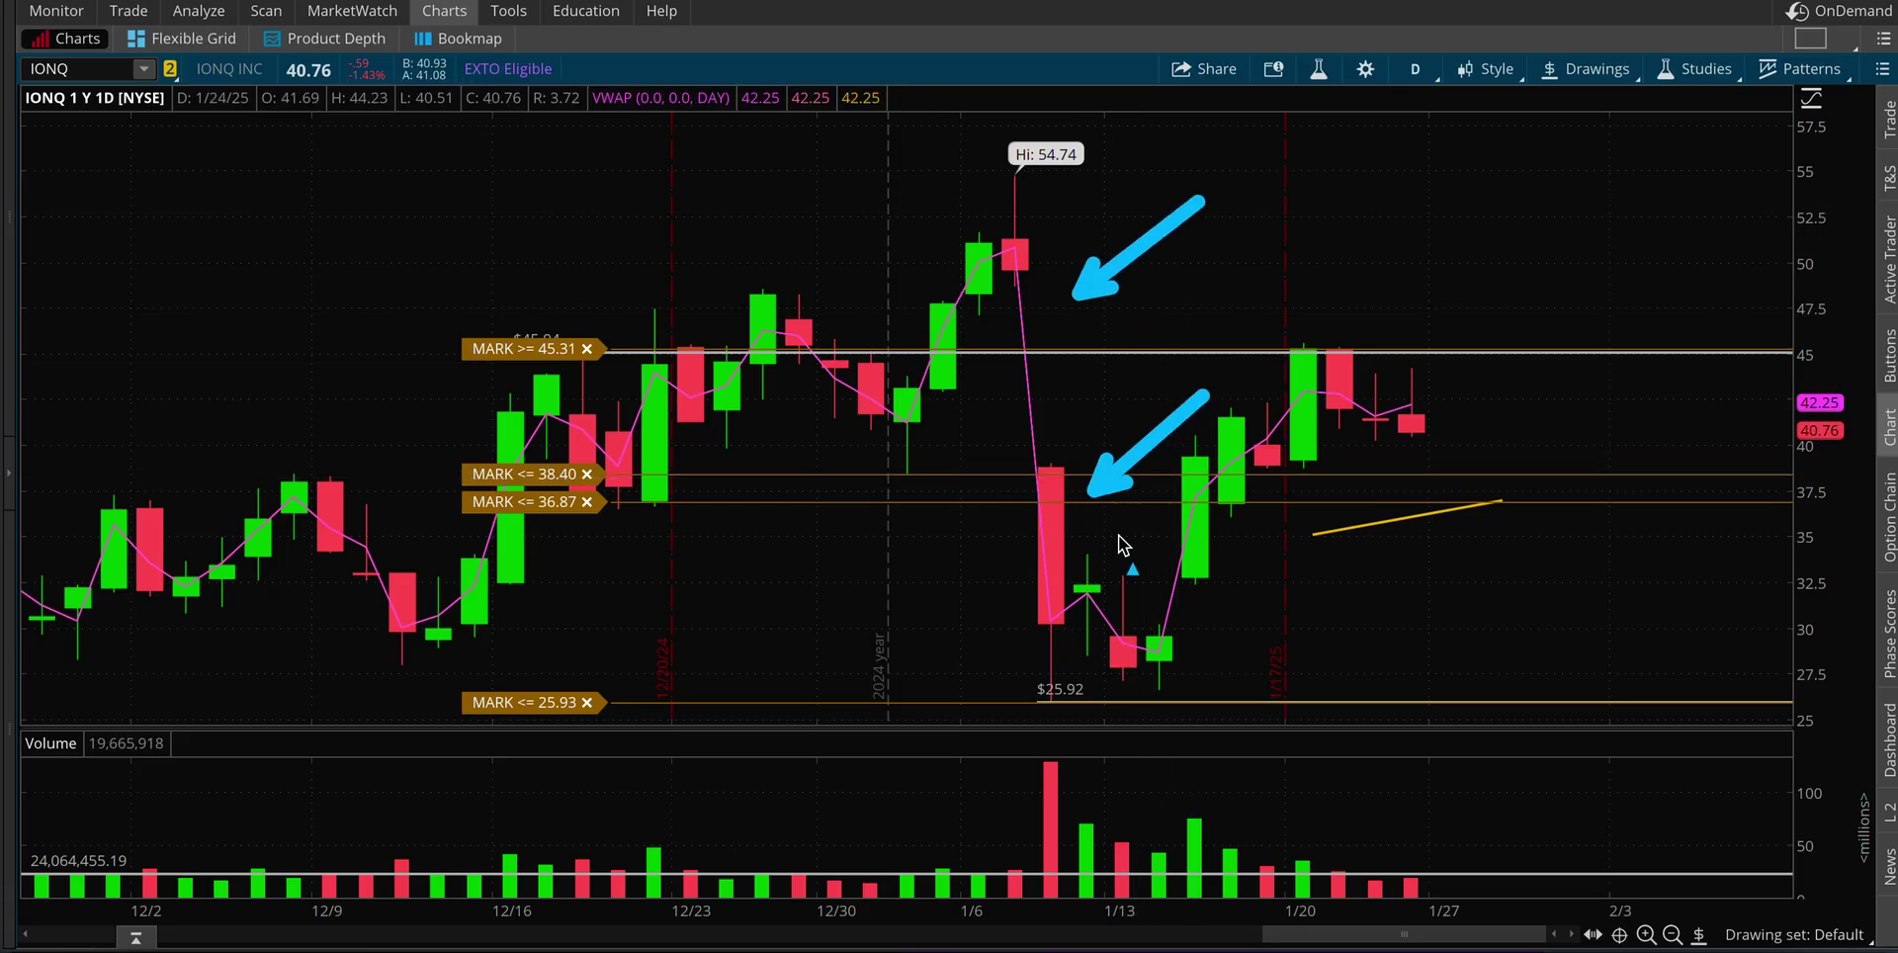
{"action": "left_click_drag", "start_coordinate": [1000, 193], "coordinate": [994, 188]}
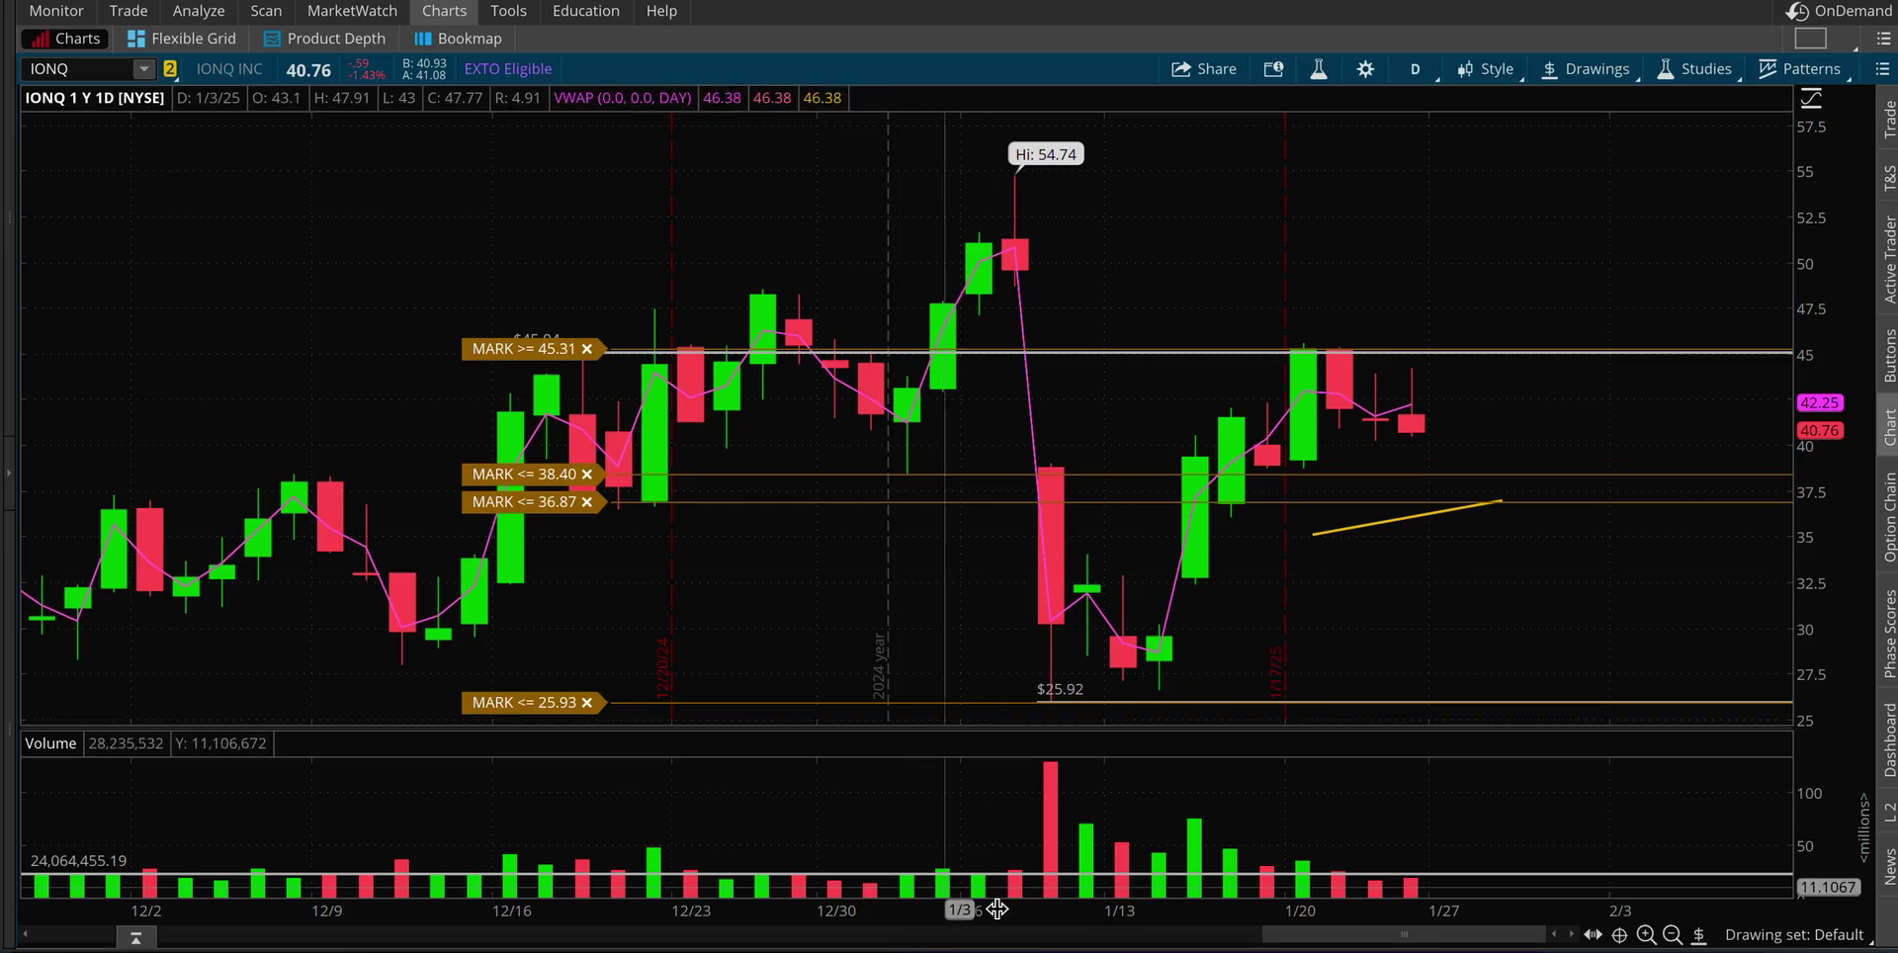
Step: Switch to the browser's Stock Analysis page for IonQ revenue and bring up the quarterly revenue chart
{"action": "left_click", "coordinate": [1181, 941]}
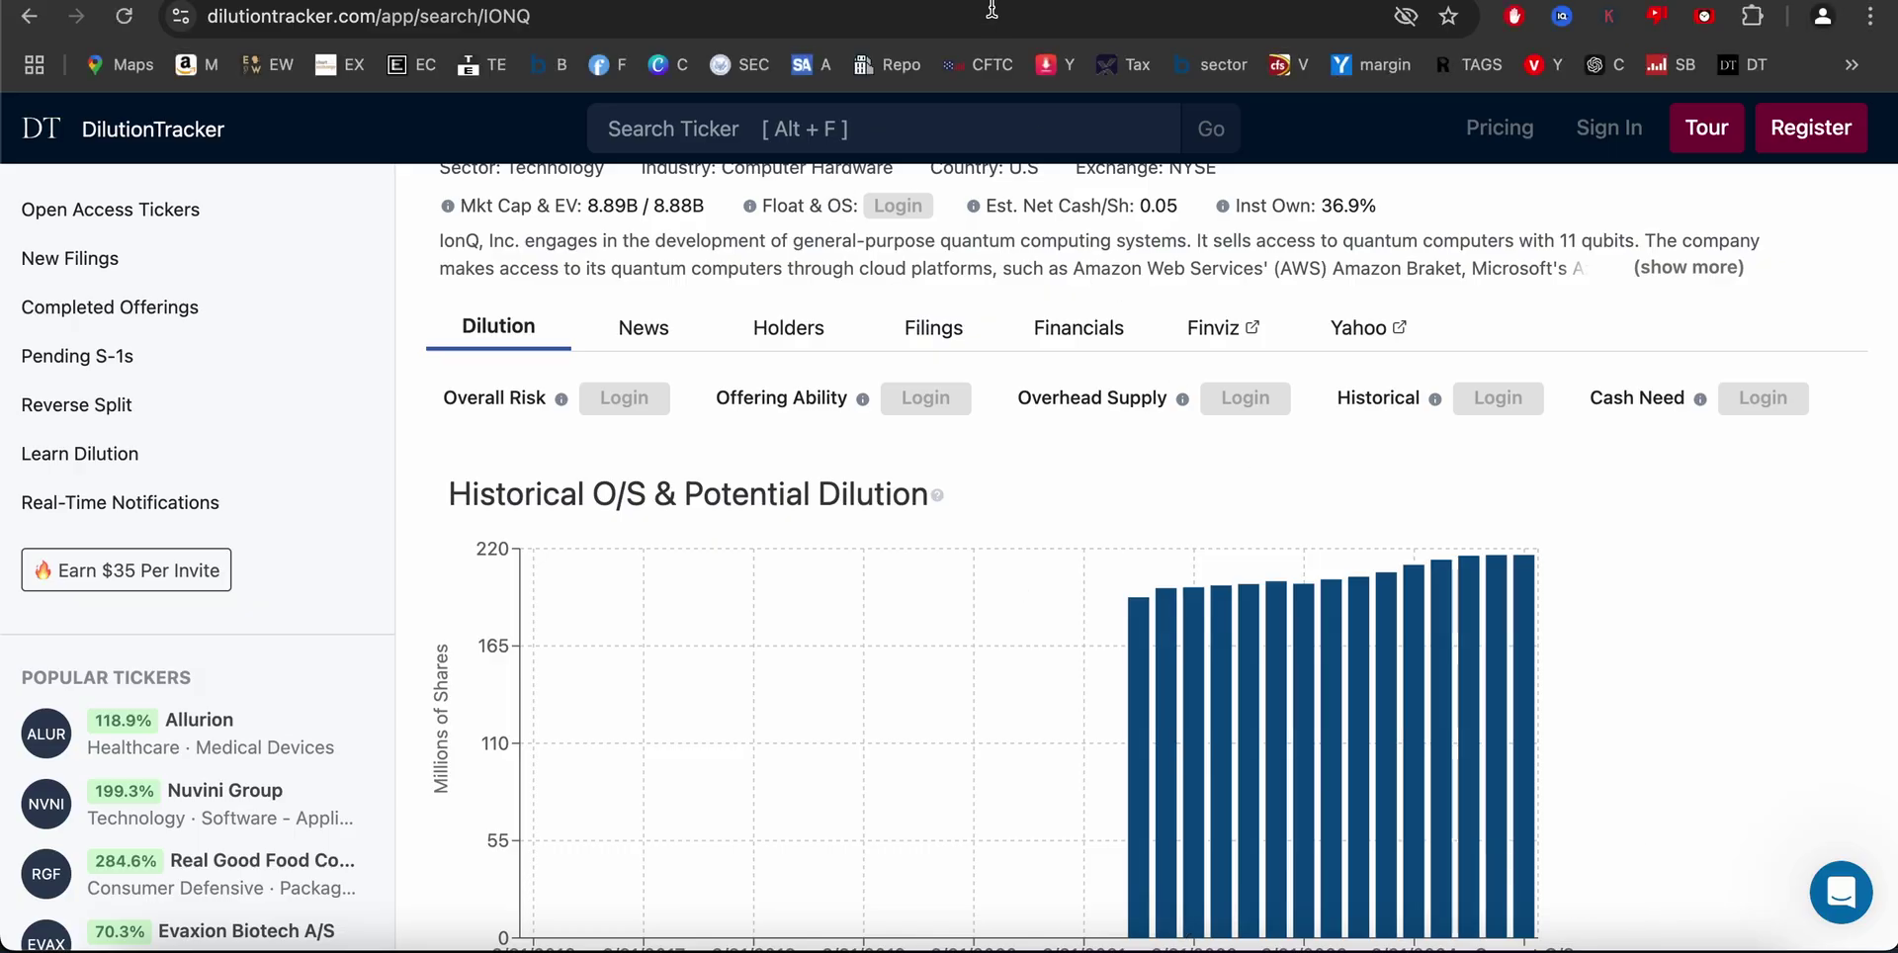
{"action": "key", "text": "ctrl+Tab"}
{"action": "scroll", "coordinate": [1194, 352], "scroll_direction": "up", "scroll_amount": 5}
{"action": "scroll", "coordinate": [1194, 350], "scroll_direction": "down", "scroll_amount": 2}
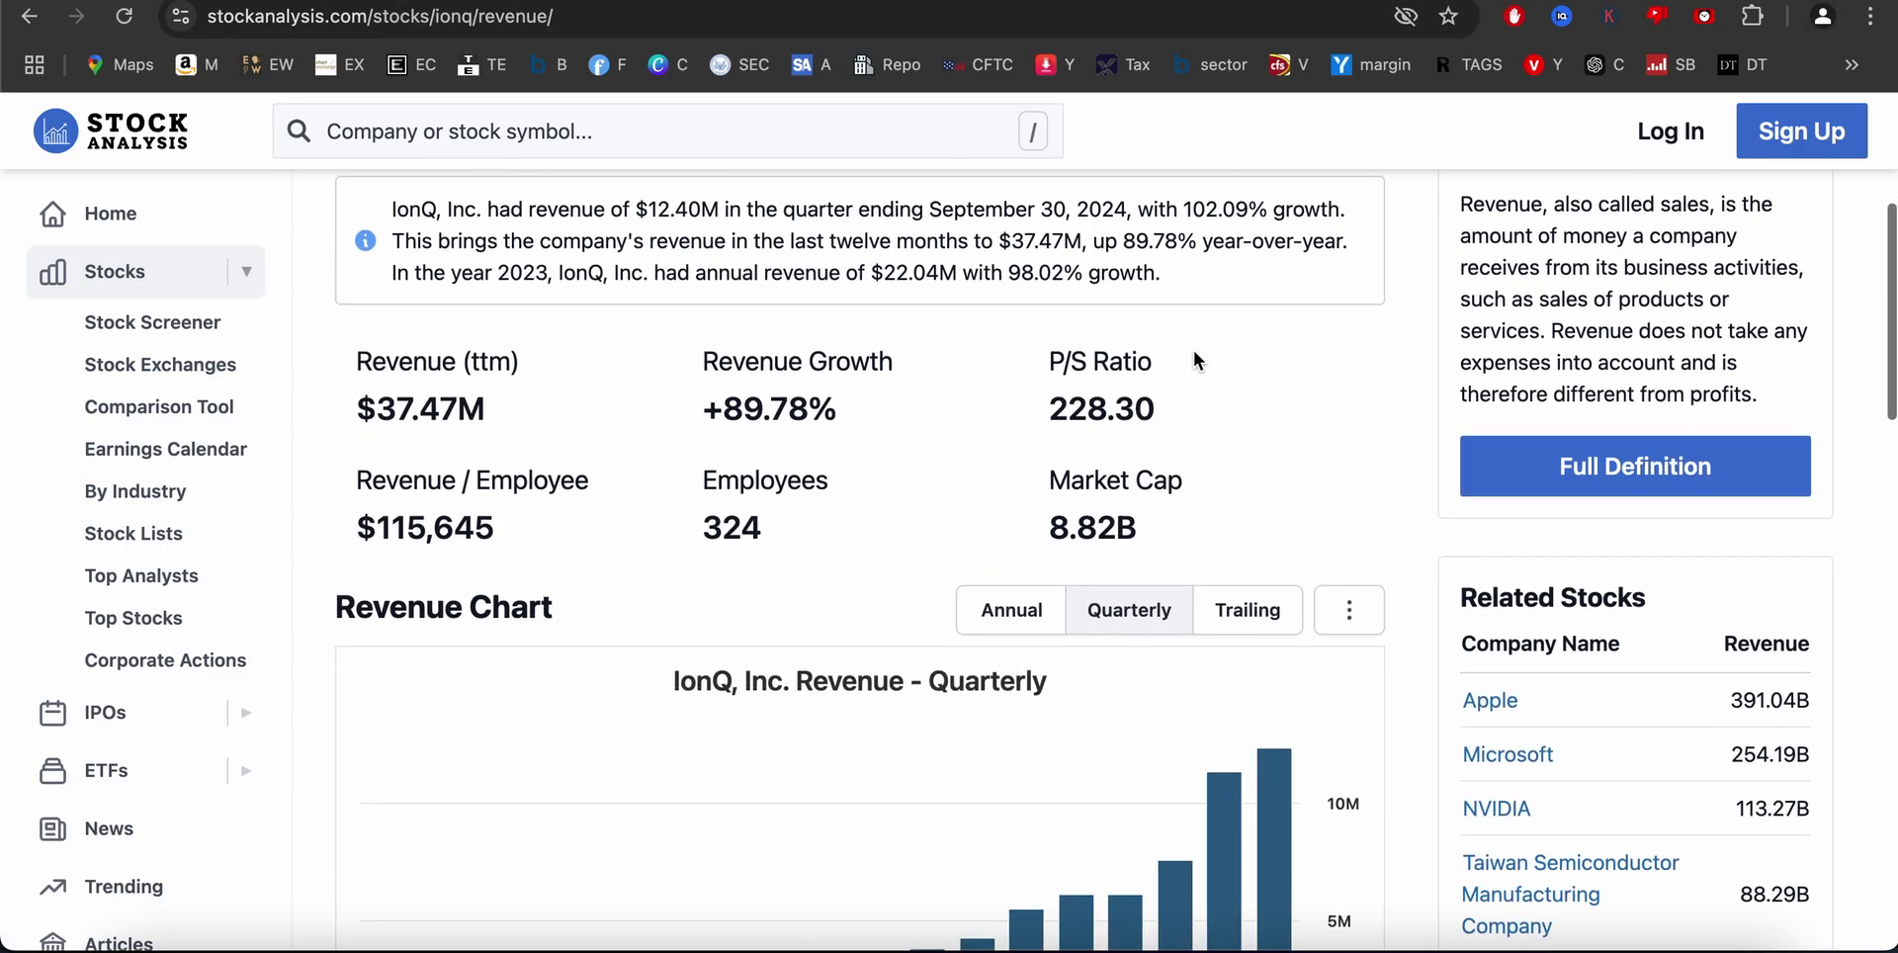
{"action": "scroll", "coordinate": [1194, 350], "scroll_direction": "down", "scroll_amount": 4}
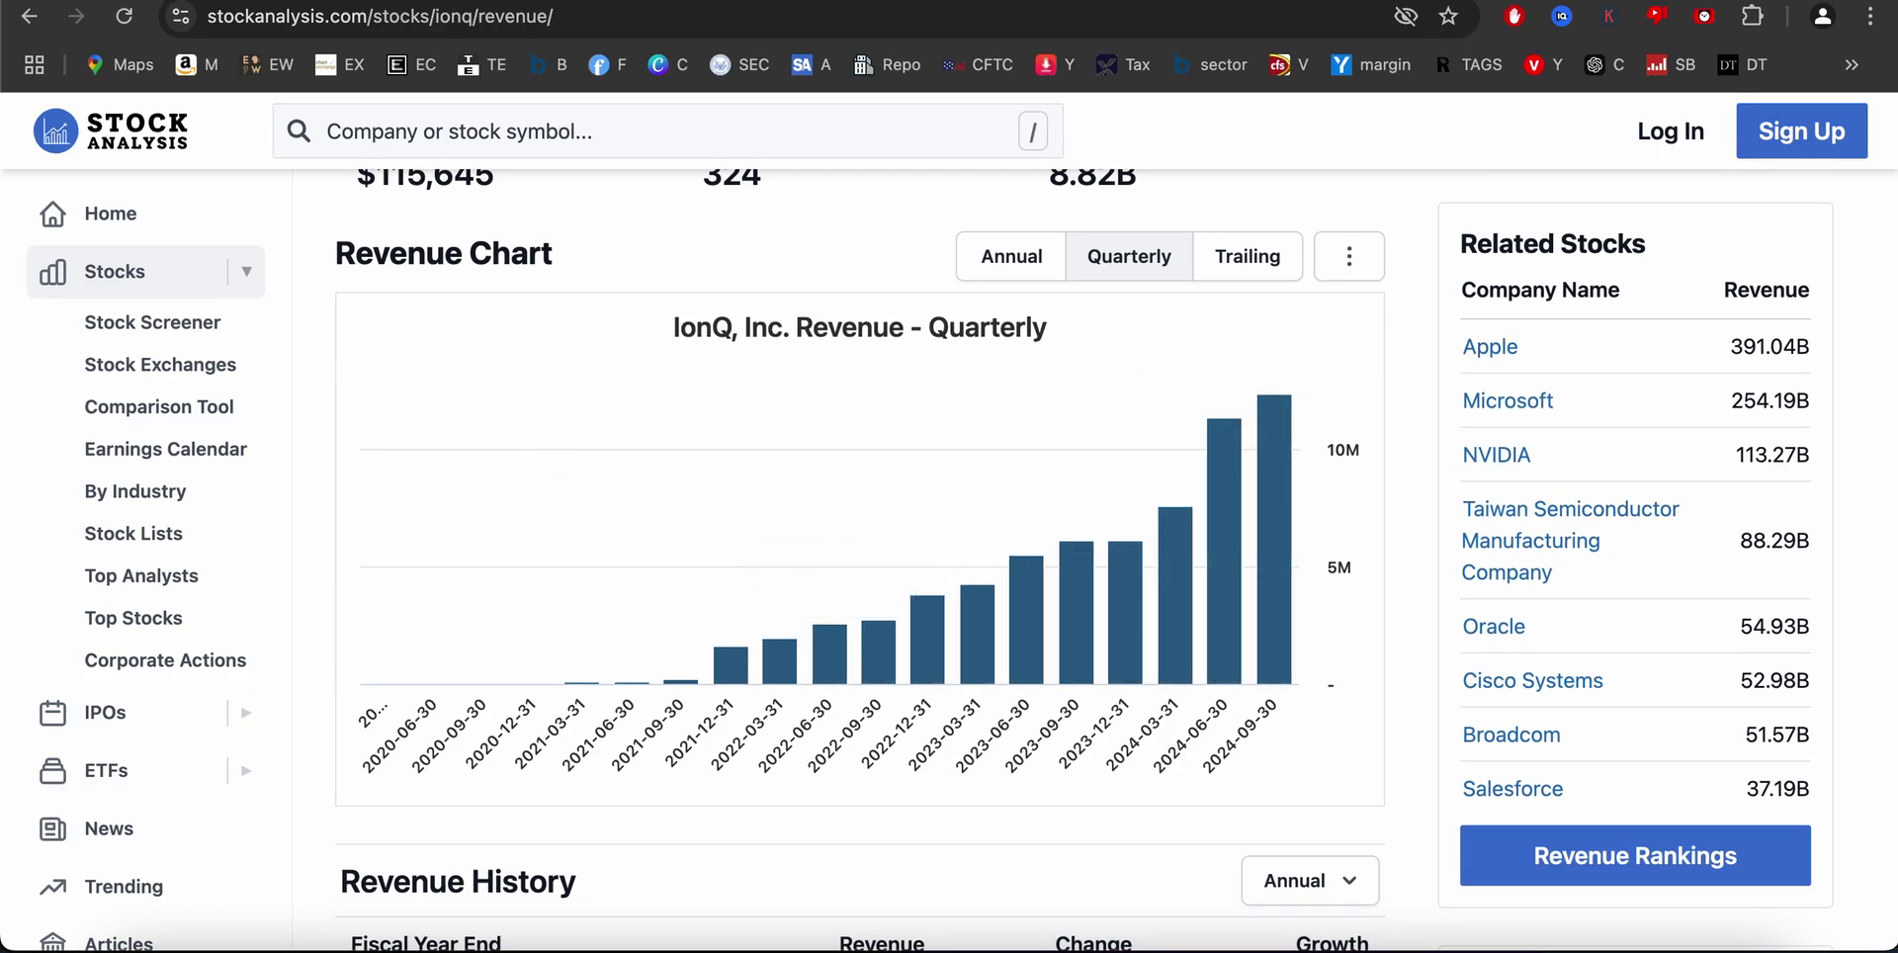
Step: Mark the rise of IonQ's quarterly revenue bars from late 2021 to 2024-09-30 with arrows
{"action": "left_click_drag", "start_coordinate": [605, 420], "coordinate": [743, 559]}
{"action": "left_click_drag", "start_coordinate": [774, 361], "coordinate": [888, 500]}
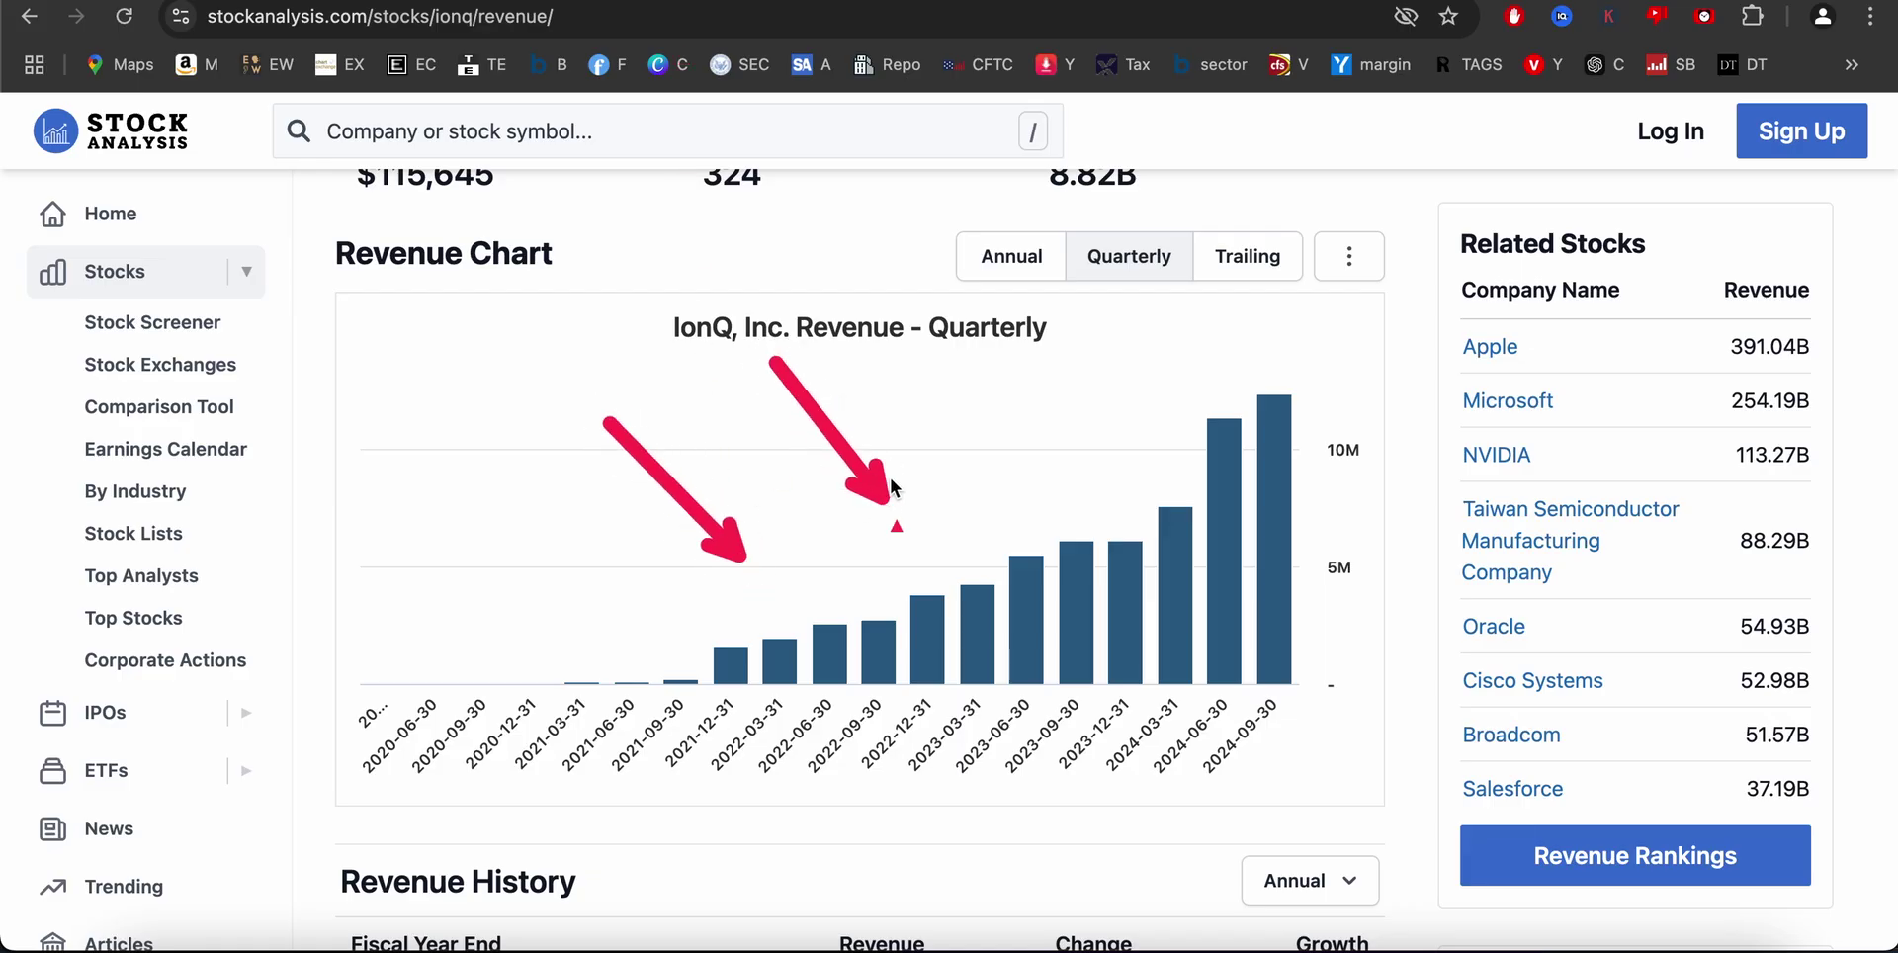
{"action": "left_click_drag", "start_coordinate": [926, 437], "coordinate": [1058, 573]}
{"action": "left_click_drag", "start_coordinate": [1012, 400], "coordinate": [1132, 529]}
{"action": "left_click_drag", "start_coordinate": [1104, 382], "coordinate": [1177, 472]}
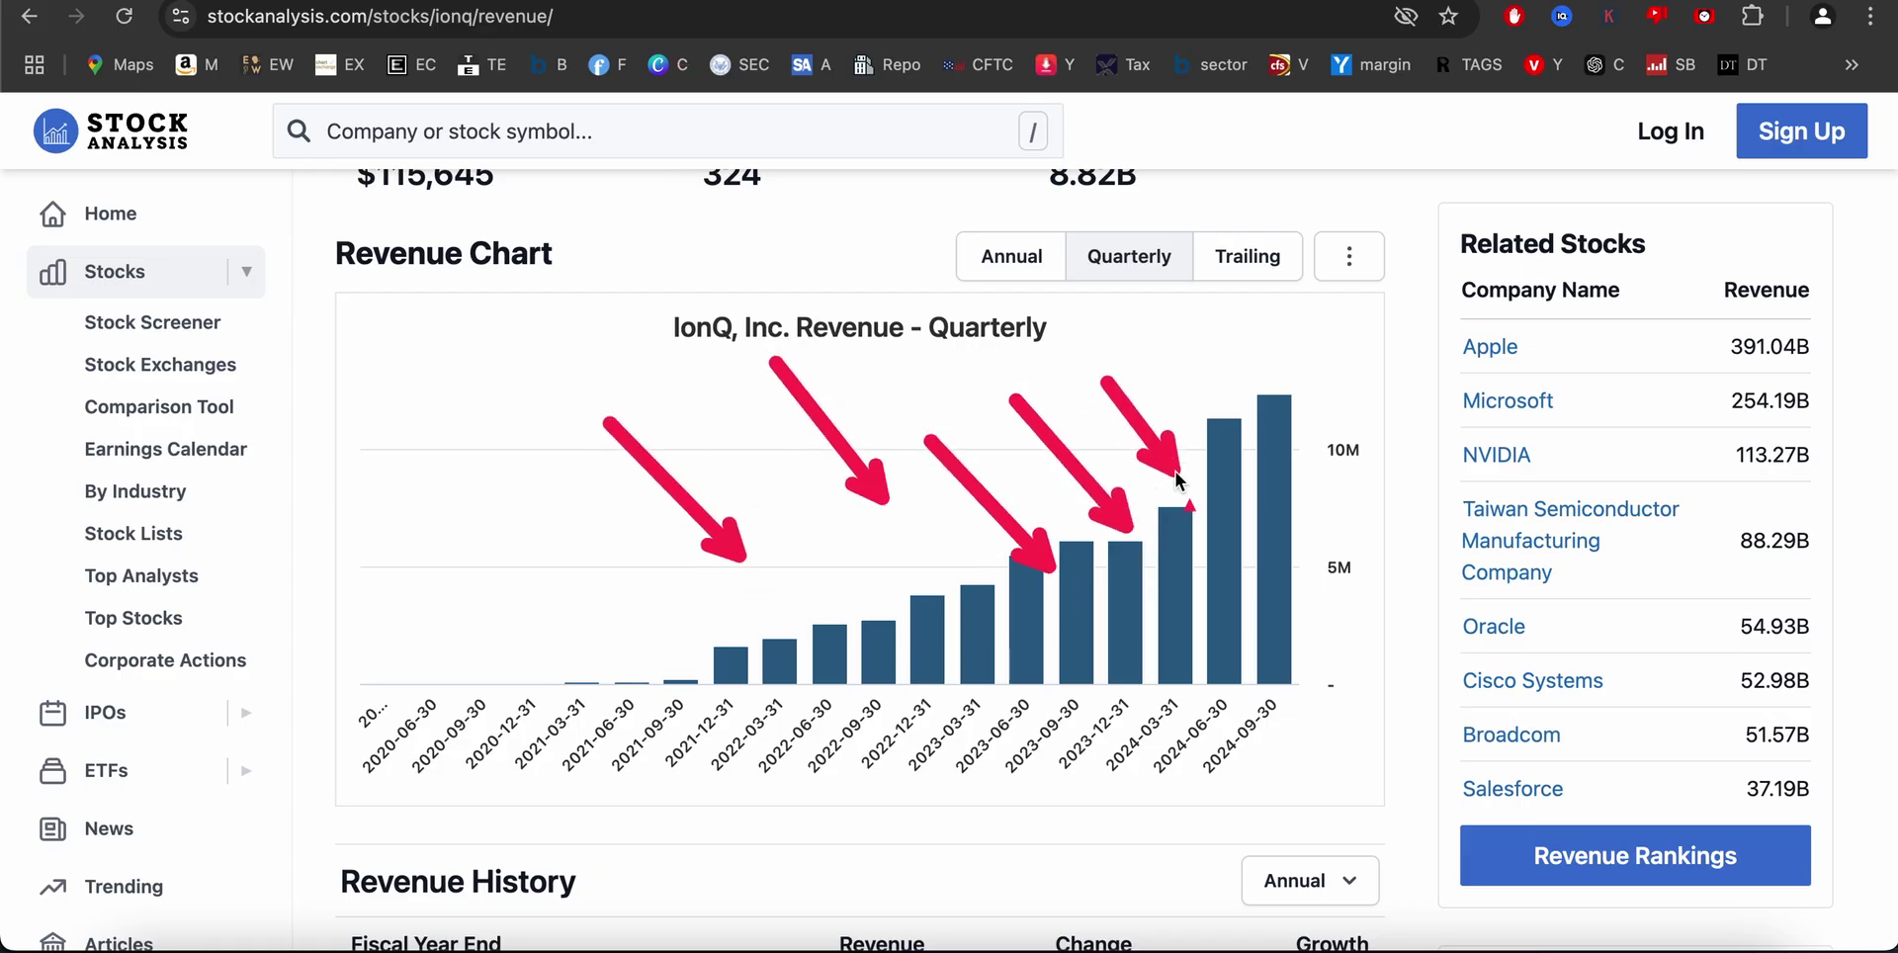
{"action": "mouse_move", "coordinate": [1130, 322]}
{"action": "left_mouse_down"}
{"action": "mouse_move", "coordinate": [1166, 358]}
{"action": "mouse_move", "coordinate": [1246, 369]}
{"action": "left_mouse_up"}
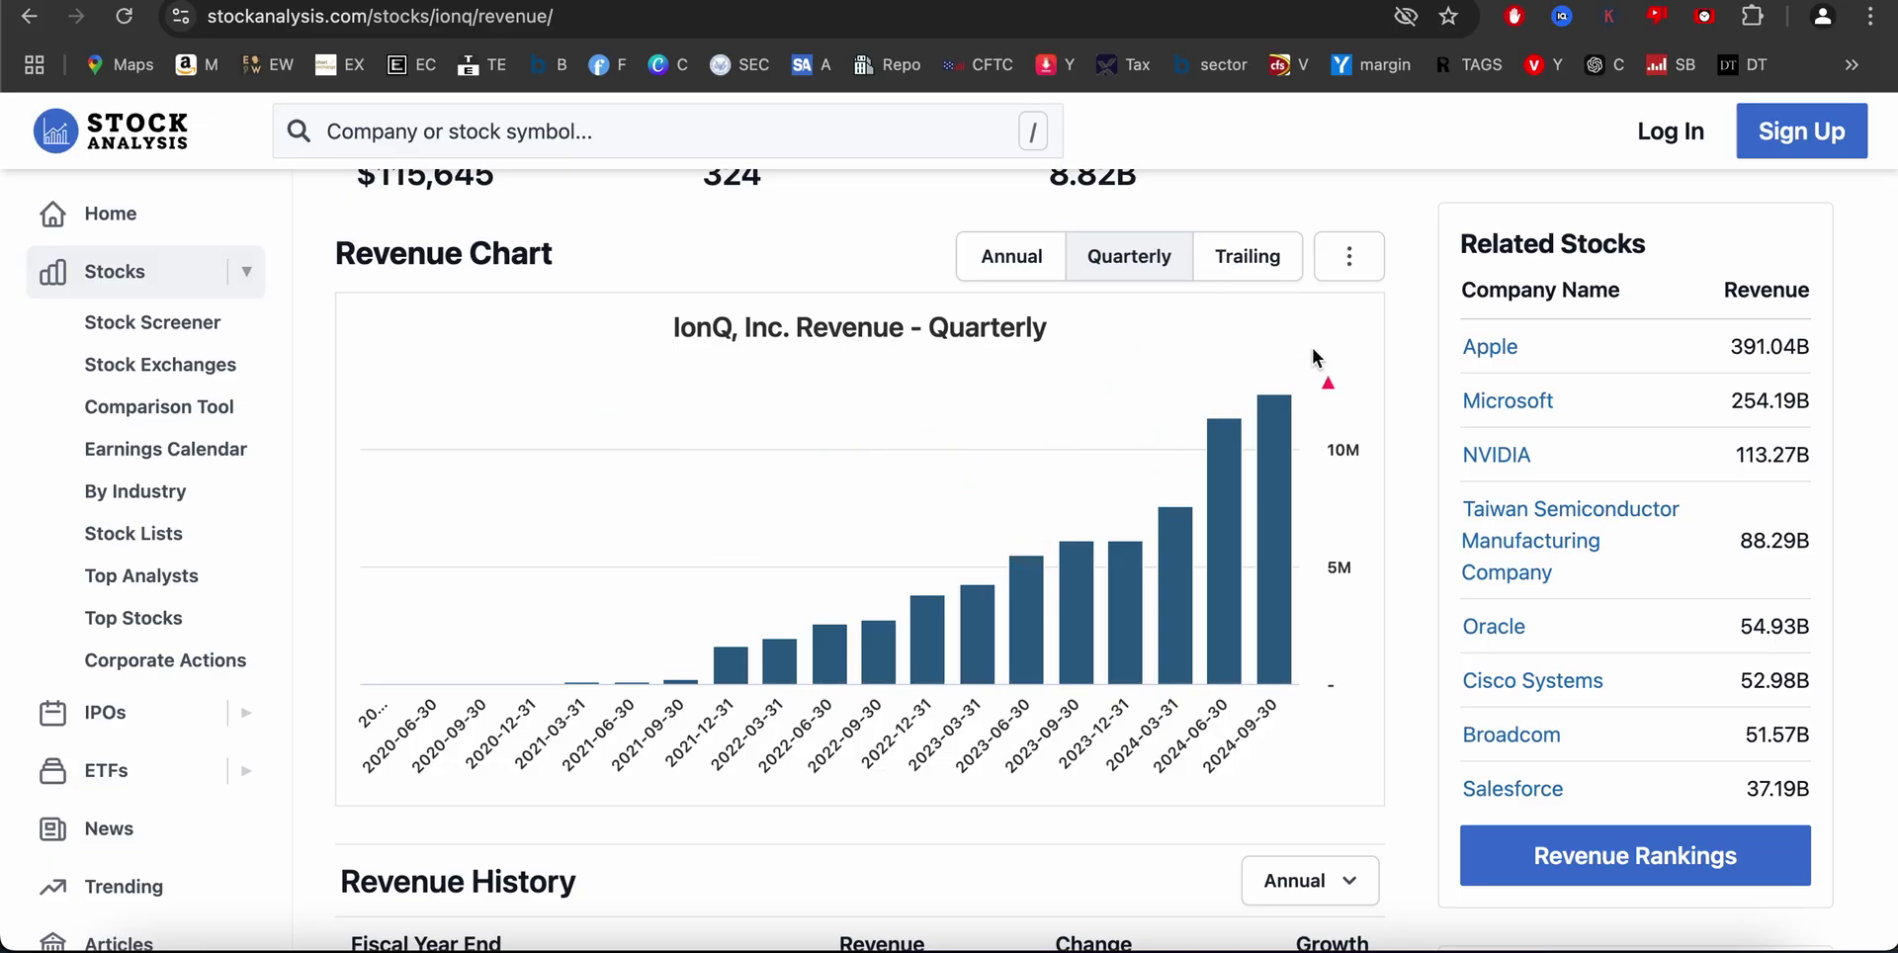
{"action": "left_click_drag", "start_coordinate": [1231, 259], "coordinate": [1345, 488]}
Step: Trace the quarterly revenue growth again with a second set of arrows, one bar group after another, from 2021-12-31 to mid-2024
{"action": "left_click_drag", "start_coordinate": [667, 552], "coordinate": [744, 615]}
{"action": "left_click_drag", "start_coordinate": [751, 499], "coordinate": [852, 606]}
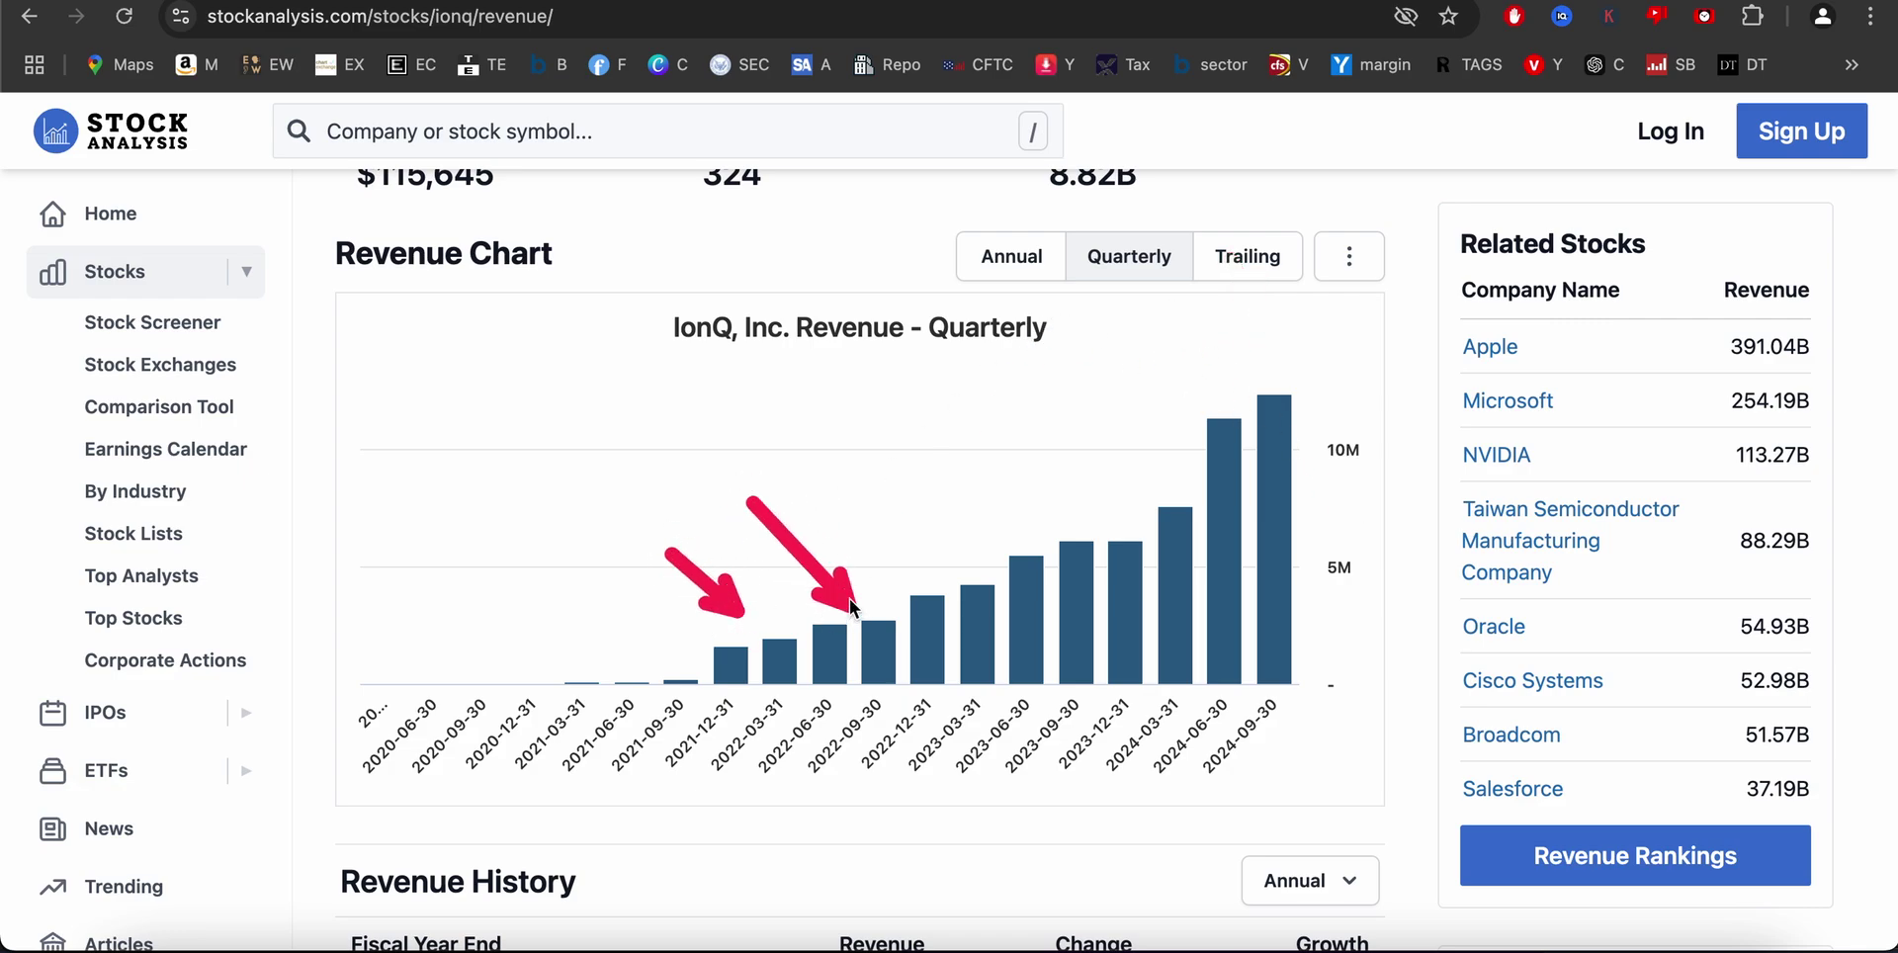
{"action": "left_click_drag", "start_coordinate": [837, 460], "coordinate": [950, 598]}
{"action": "left_click_drag", "start_coordinate": [924, 391], "coordinate": [1013, 553]}
{"action": "left_click_drag", "start_coordinate": [1031, 391], "coordinate": [1102, 527]}
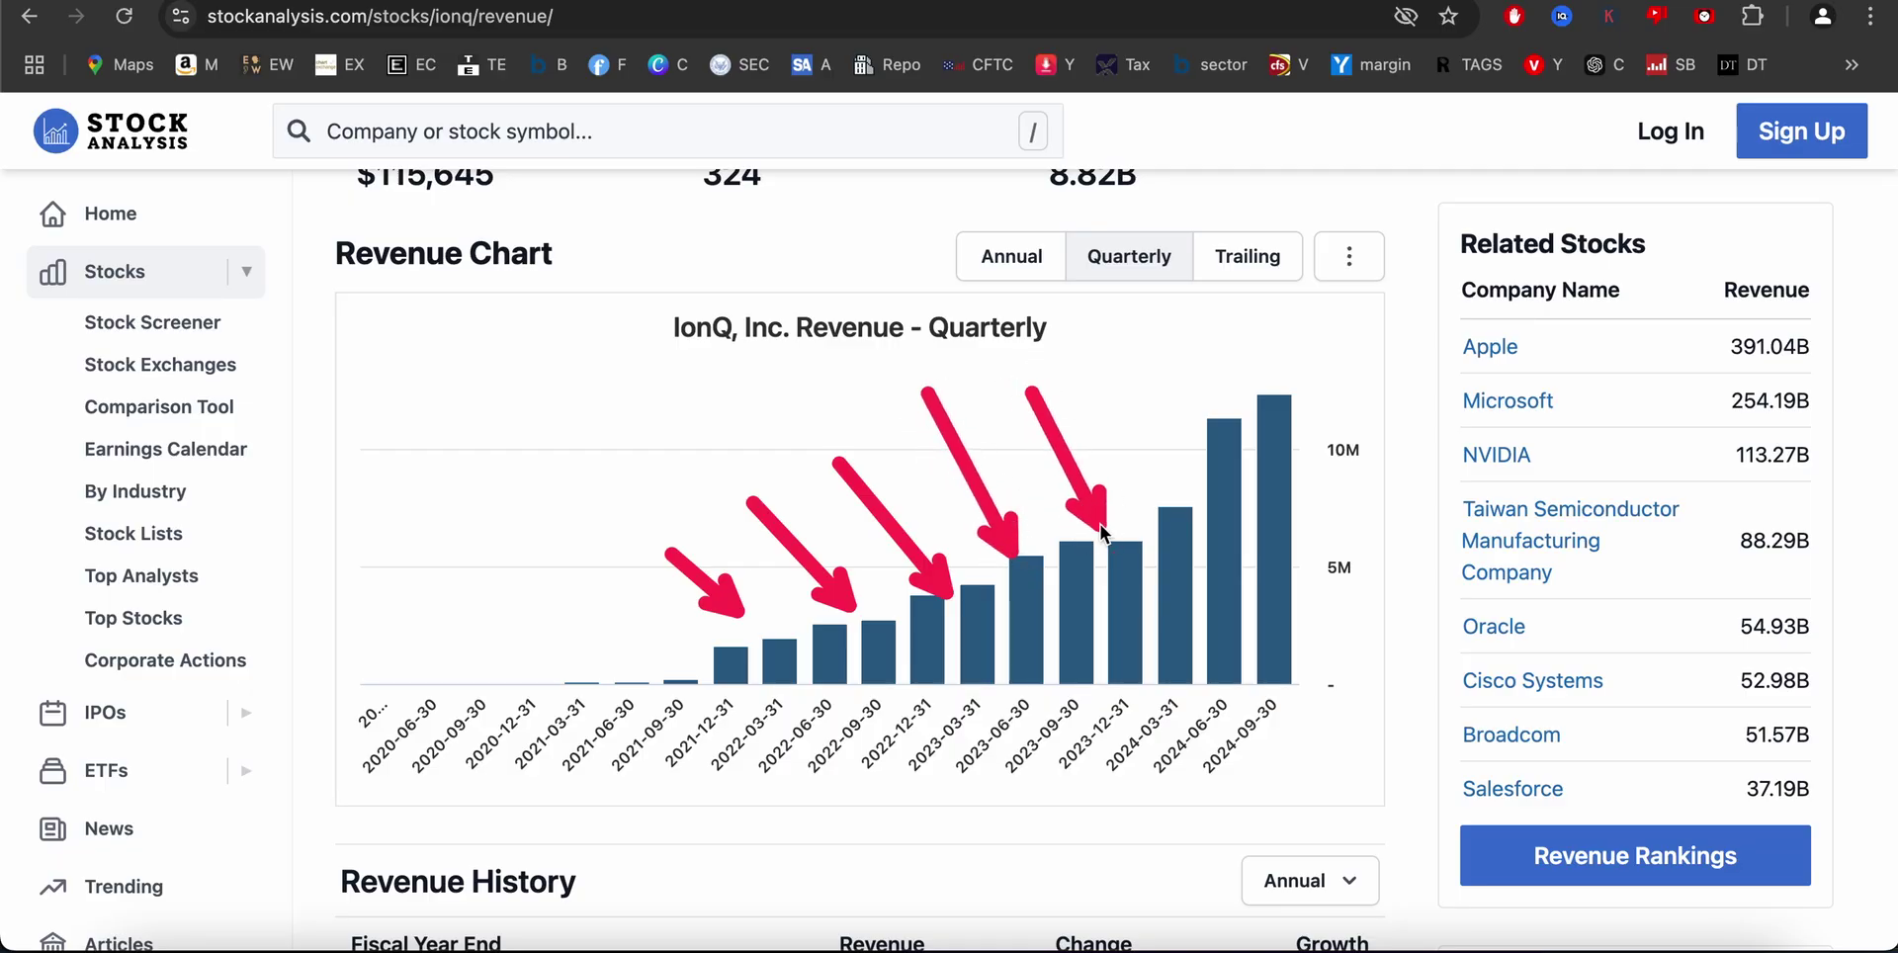
{"action": "left_click_drag", "start_coordinate": [1090, 403], "coordinate": [1150, 502]}
{"action": "left_click_drag", "start_coordinate": [1107, 343], "coordinate": [1244, 475]}
{"action": "left_click_drag", "start_coordinate": [1155, 317], "coordinate": [1213, 383]}
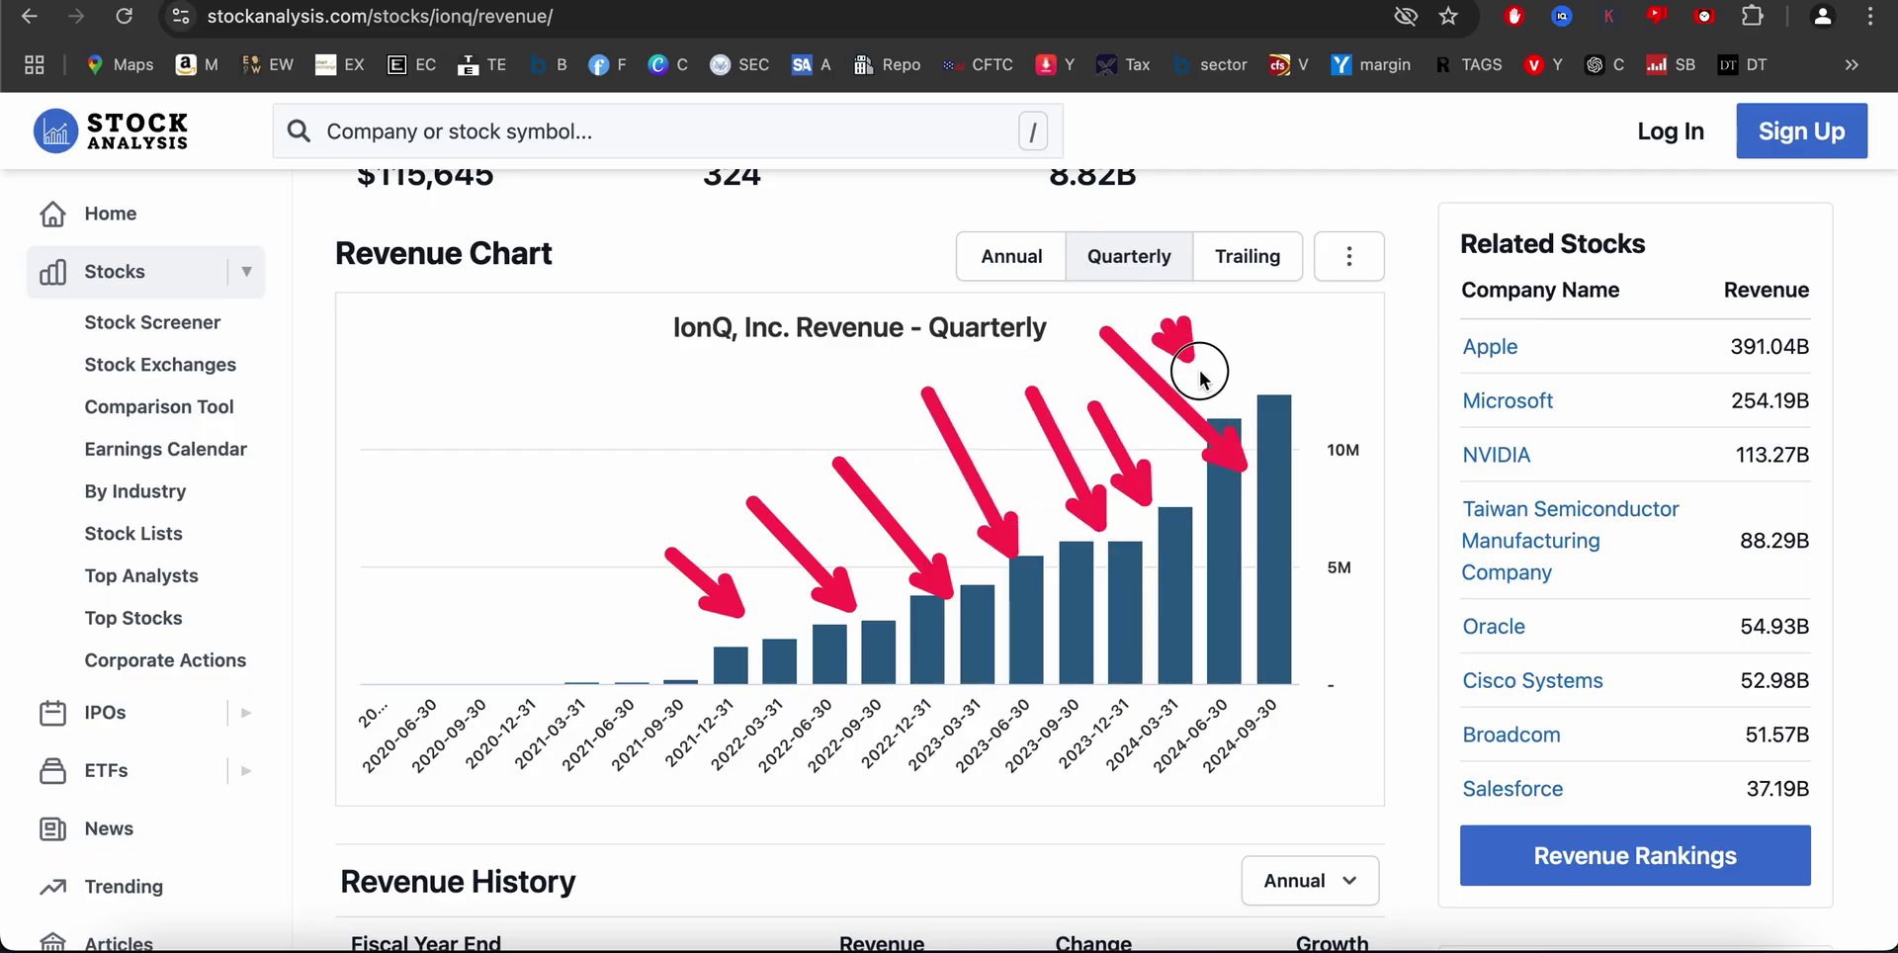
Step: Review IonQ's annual Revenue History and mark the 2022 and 2023 growth figures with arrows
{"action": "scroll", "coordinate": [1395, 336], "scroll_direction": "up", "scroll_amount": 3}
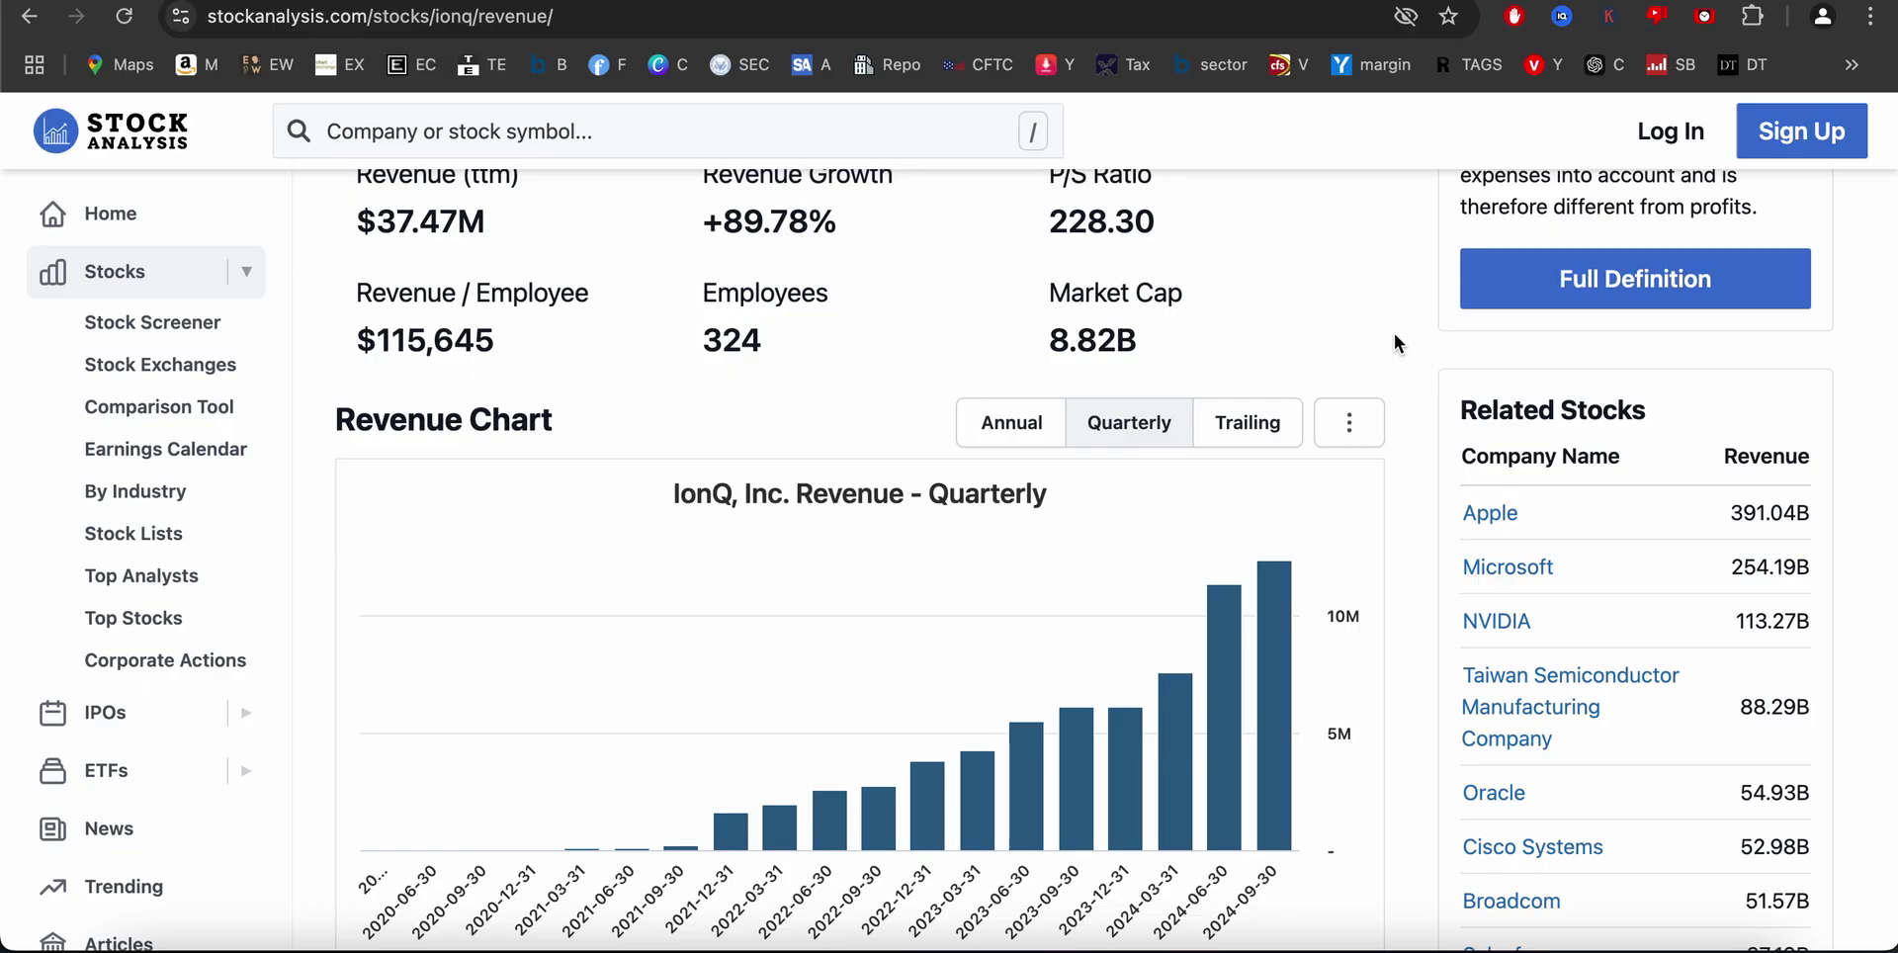
{"action": "scroll", "coordinate": [1394, 334], "scroll_direction": "down", "scroll_amount": 6}
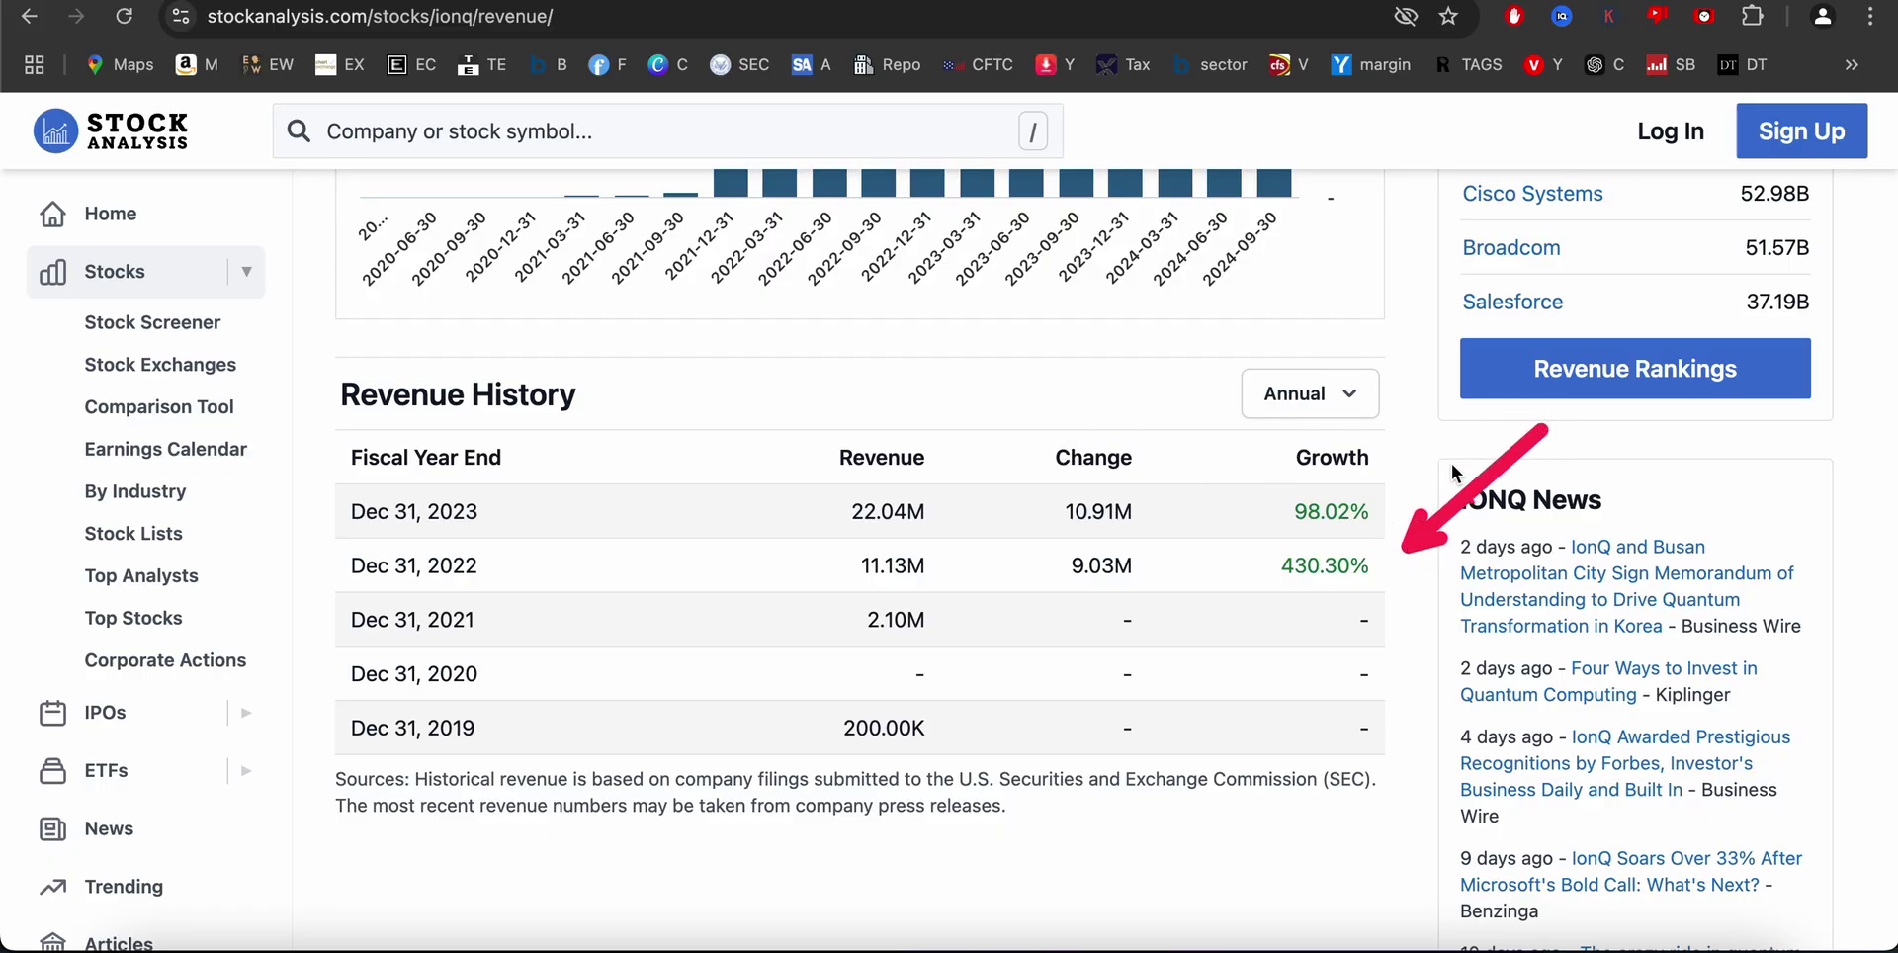
{"action": "left_click_drag", "start_coordinate": [1531, 377], "coordinate": [1397, 502]}
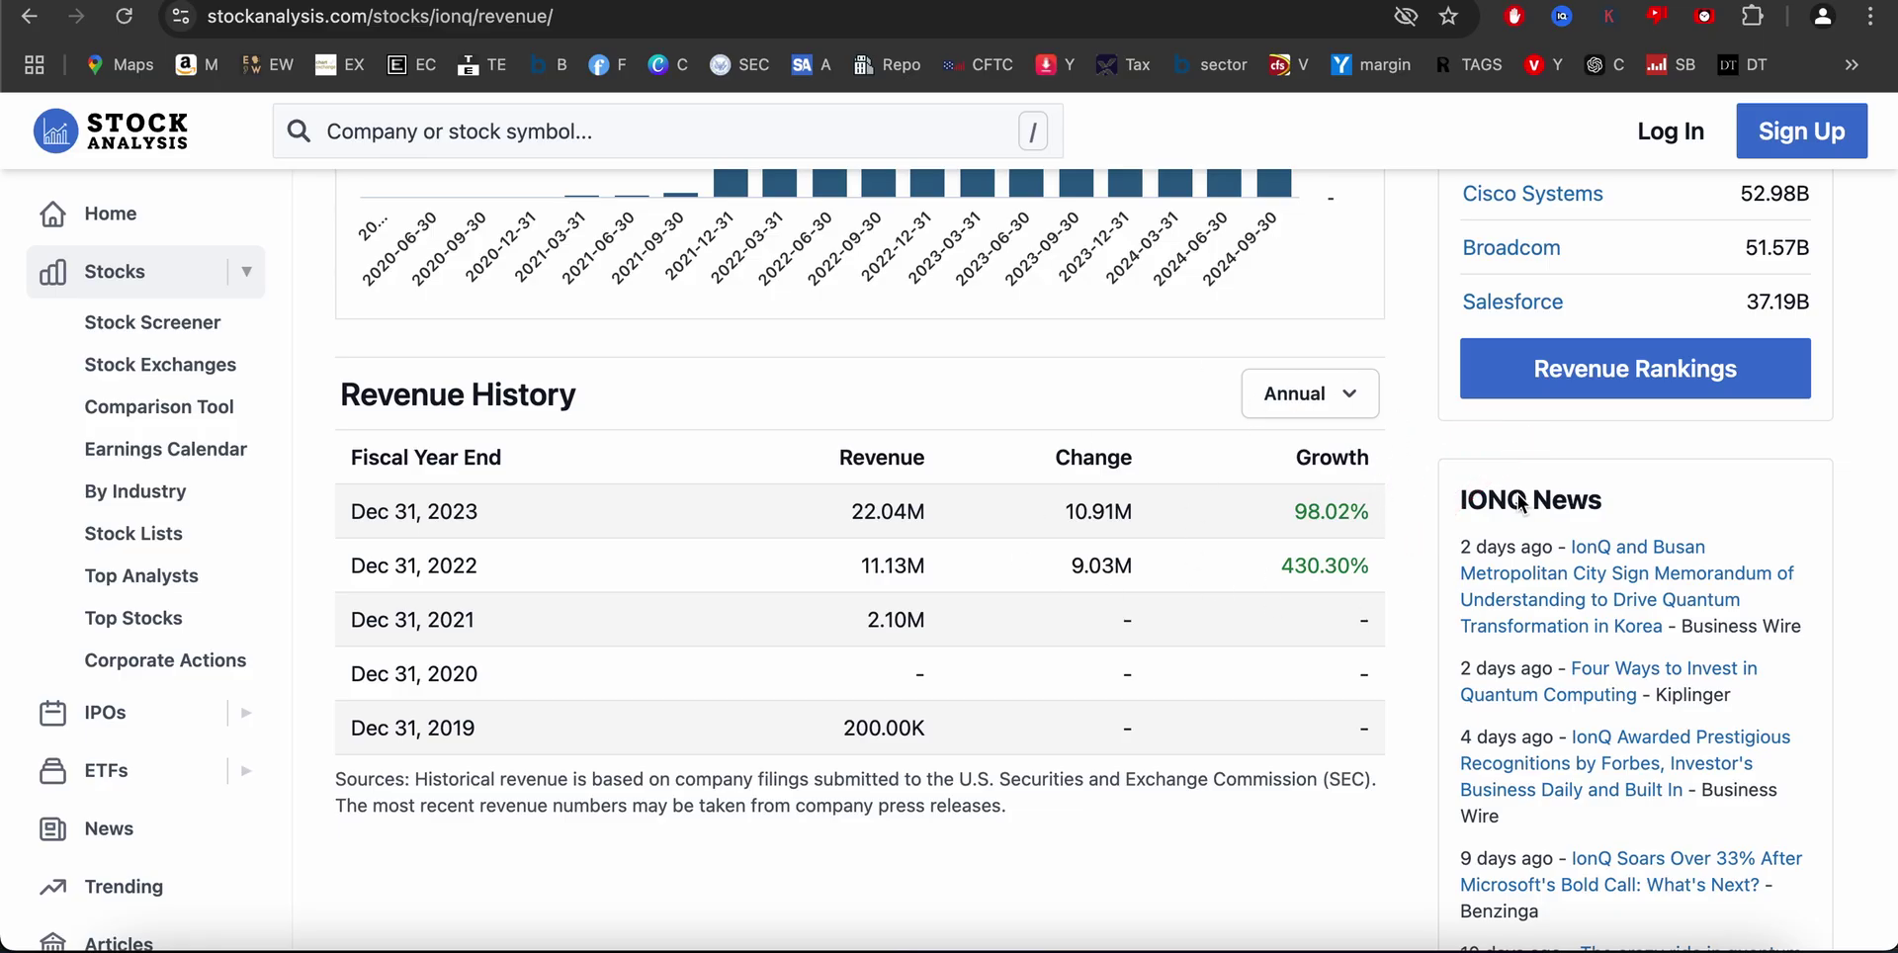
{"action": "scroll", "coordinate": [1226, 439], "scroll_direction": "up", "scroll_amount": 15}
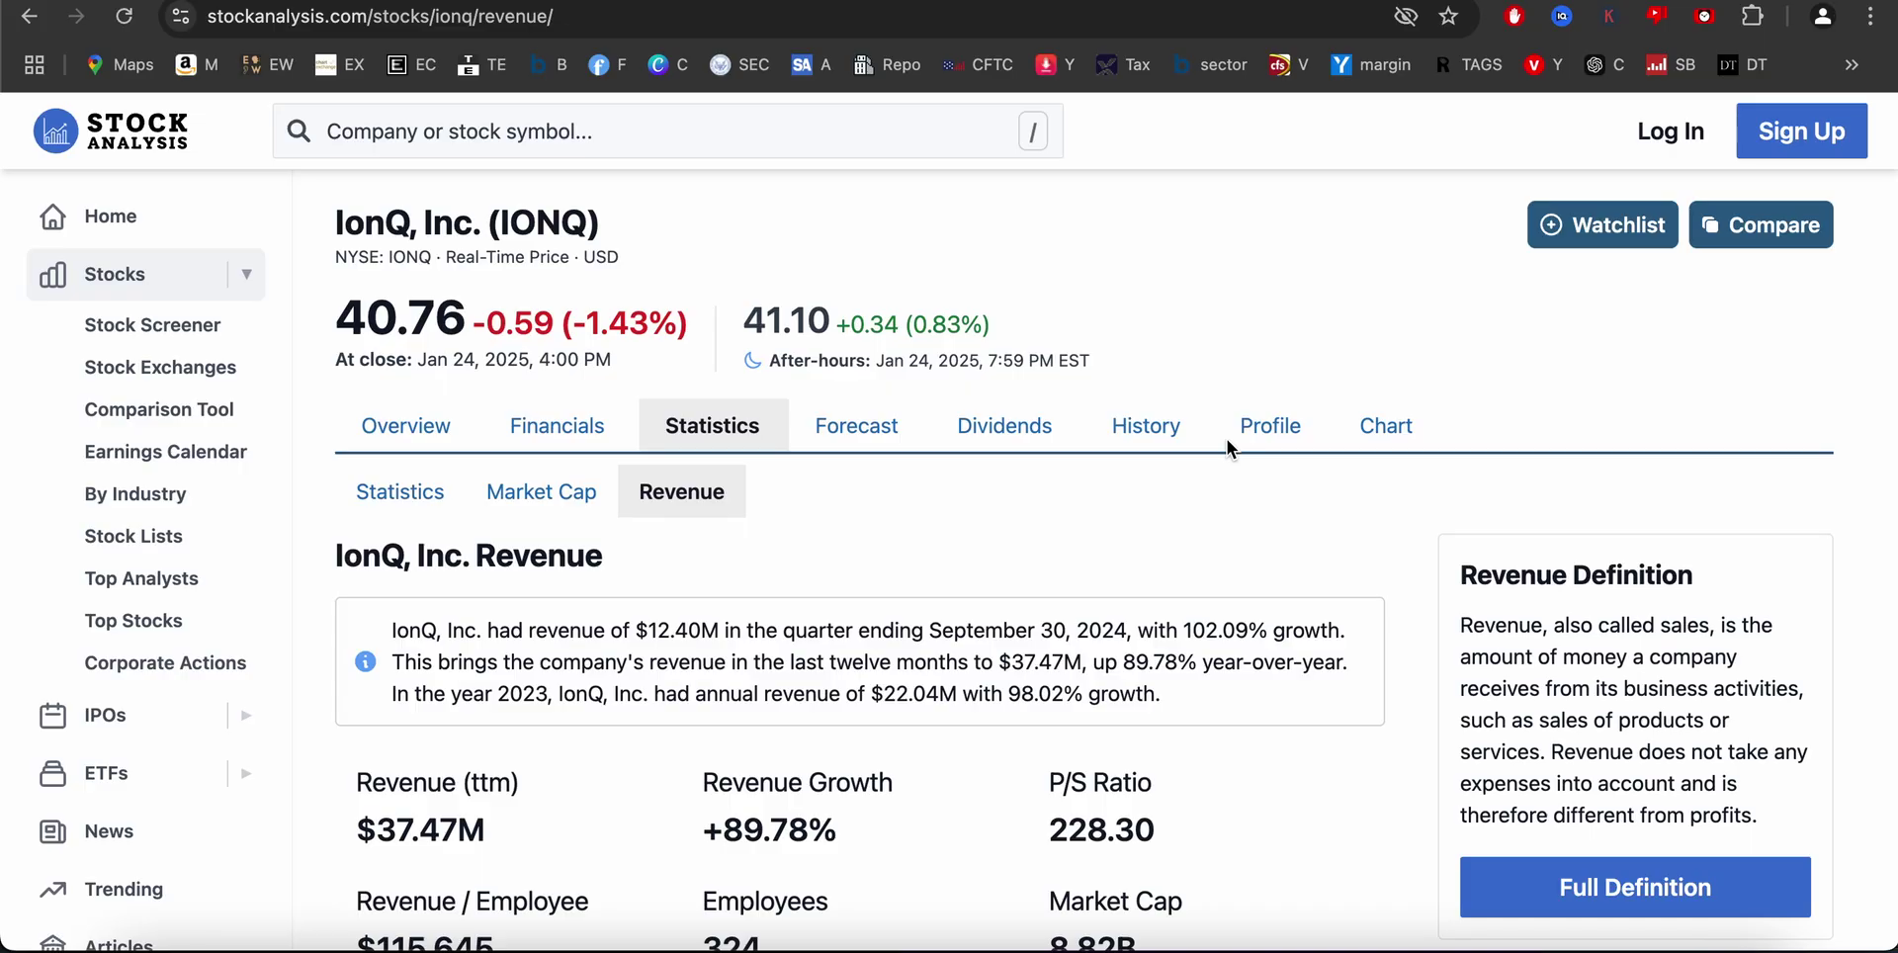
Step: Switch back to the thinkorswim chart and zoom IONQ out to the full one-year range
{"action": "left_click", "coordinate": [1573, 944]}
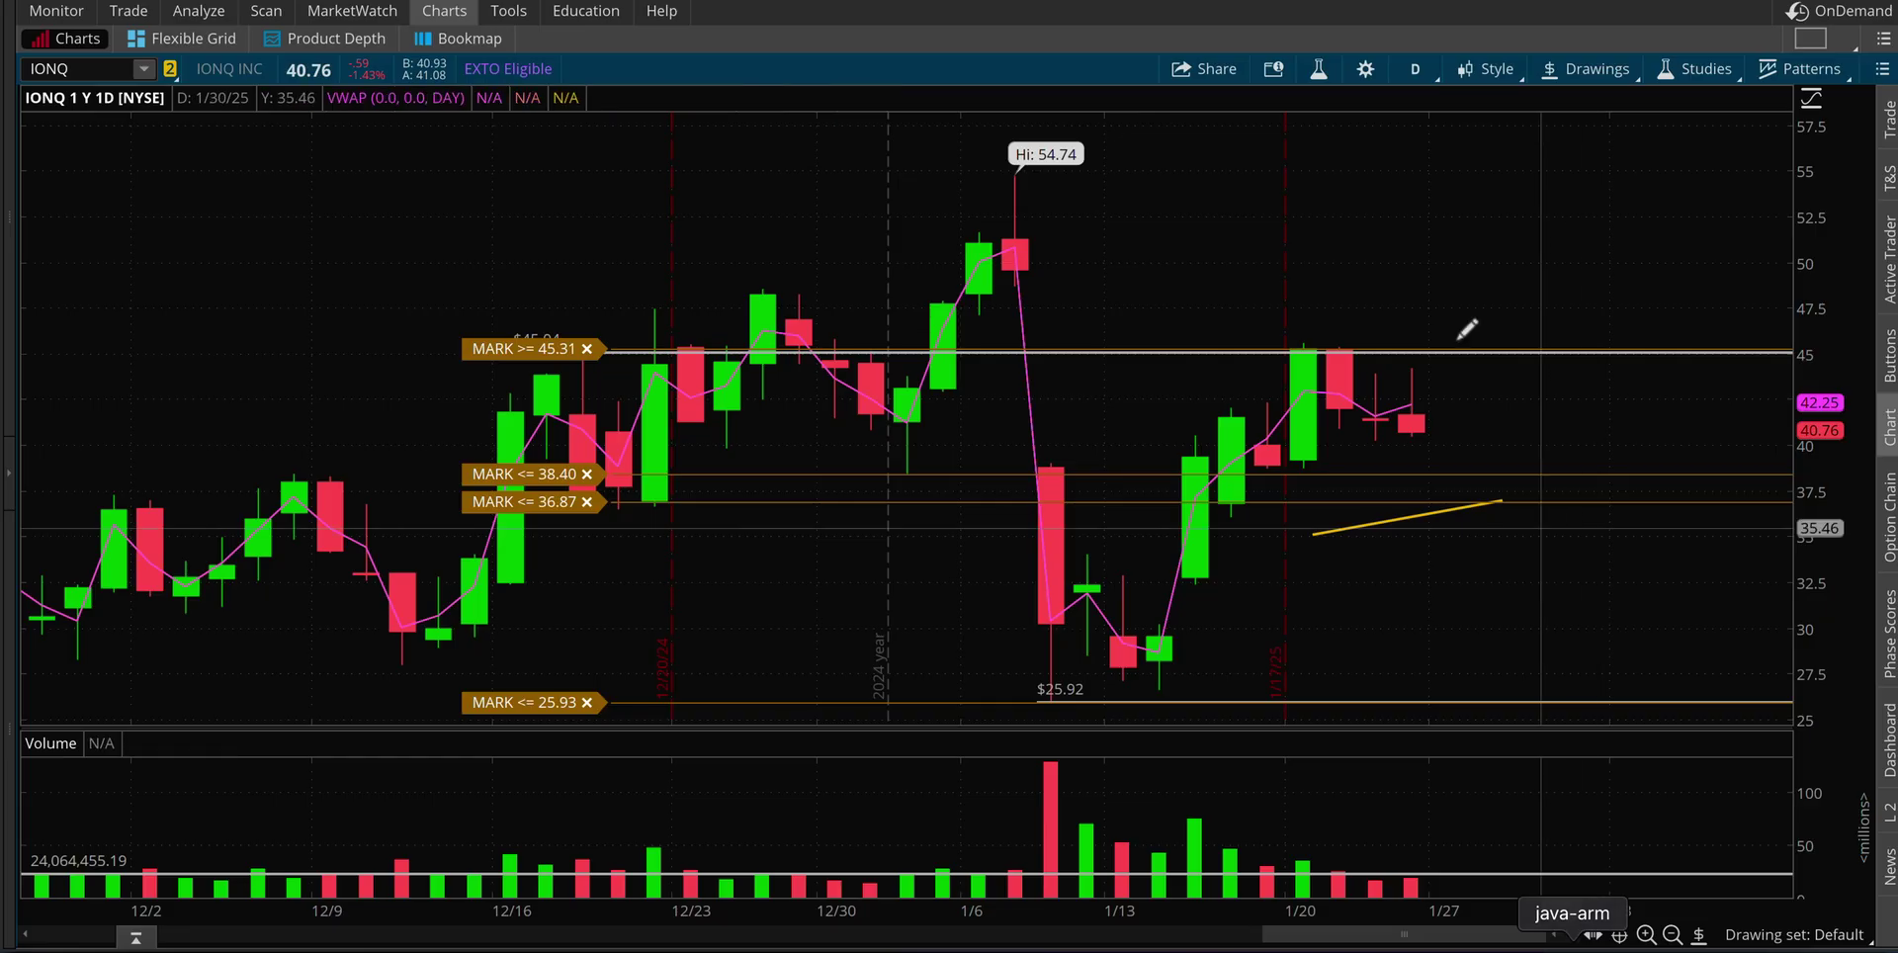
{"action": "left_click", "coordinate": [1672, 935]}
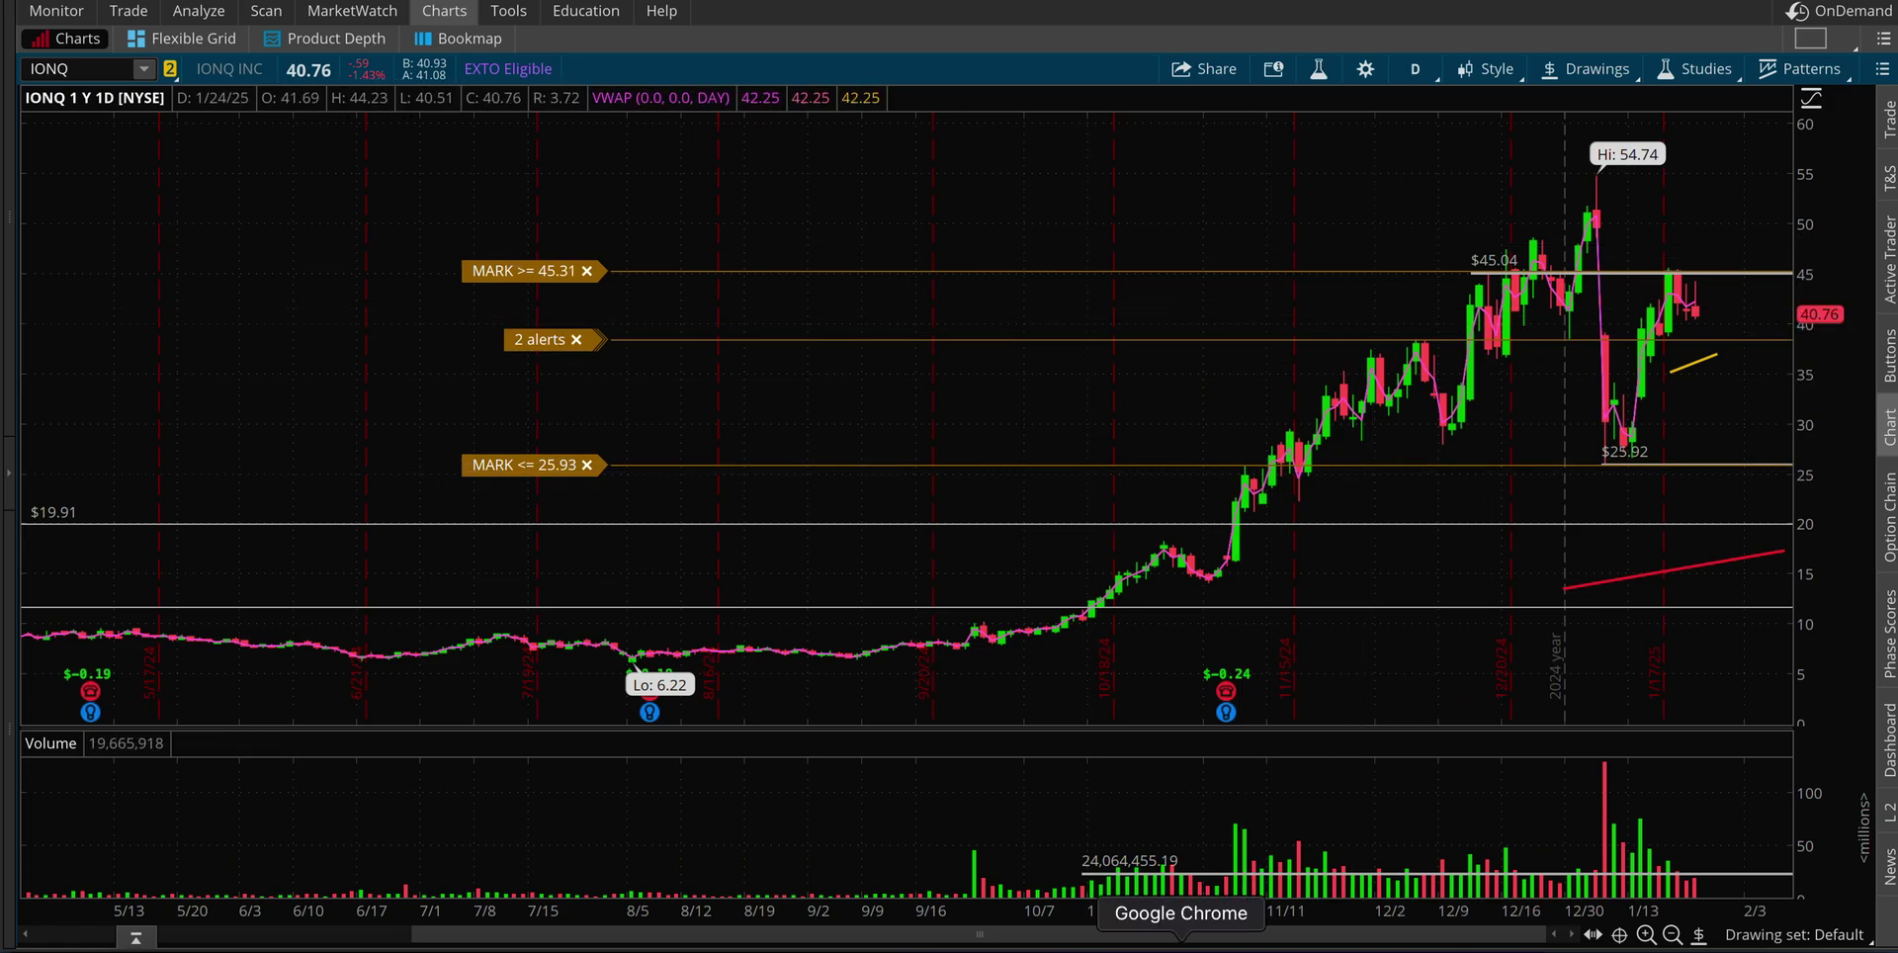
Step: Switch to the browser's DilutionTracker page for IONQ and examine its historical shares outstanding and cash position
{"action": "left_click", "coordinate": [1182, 944]}
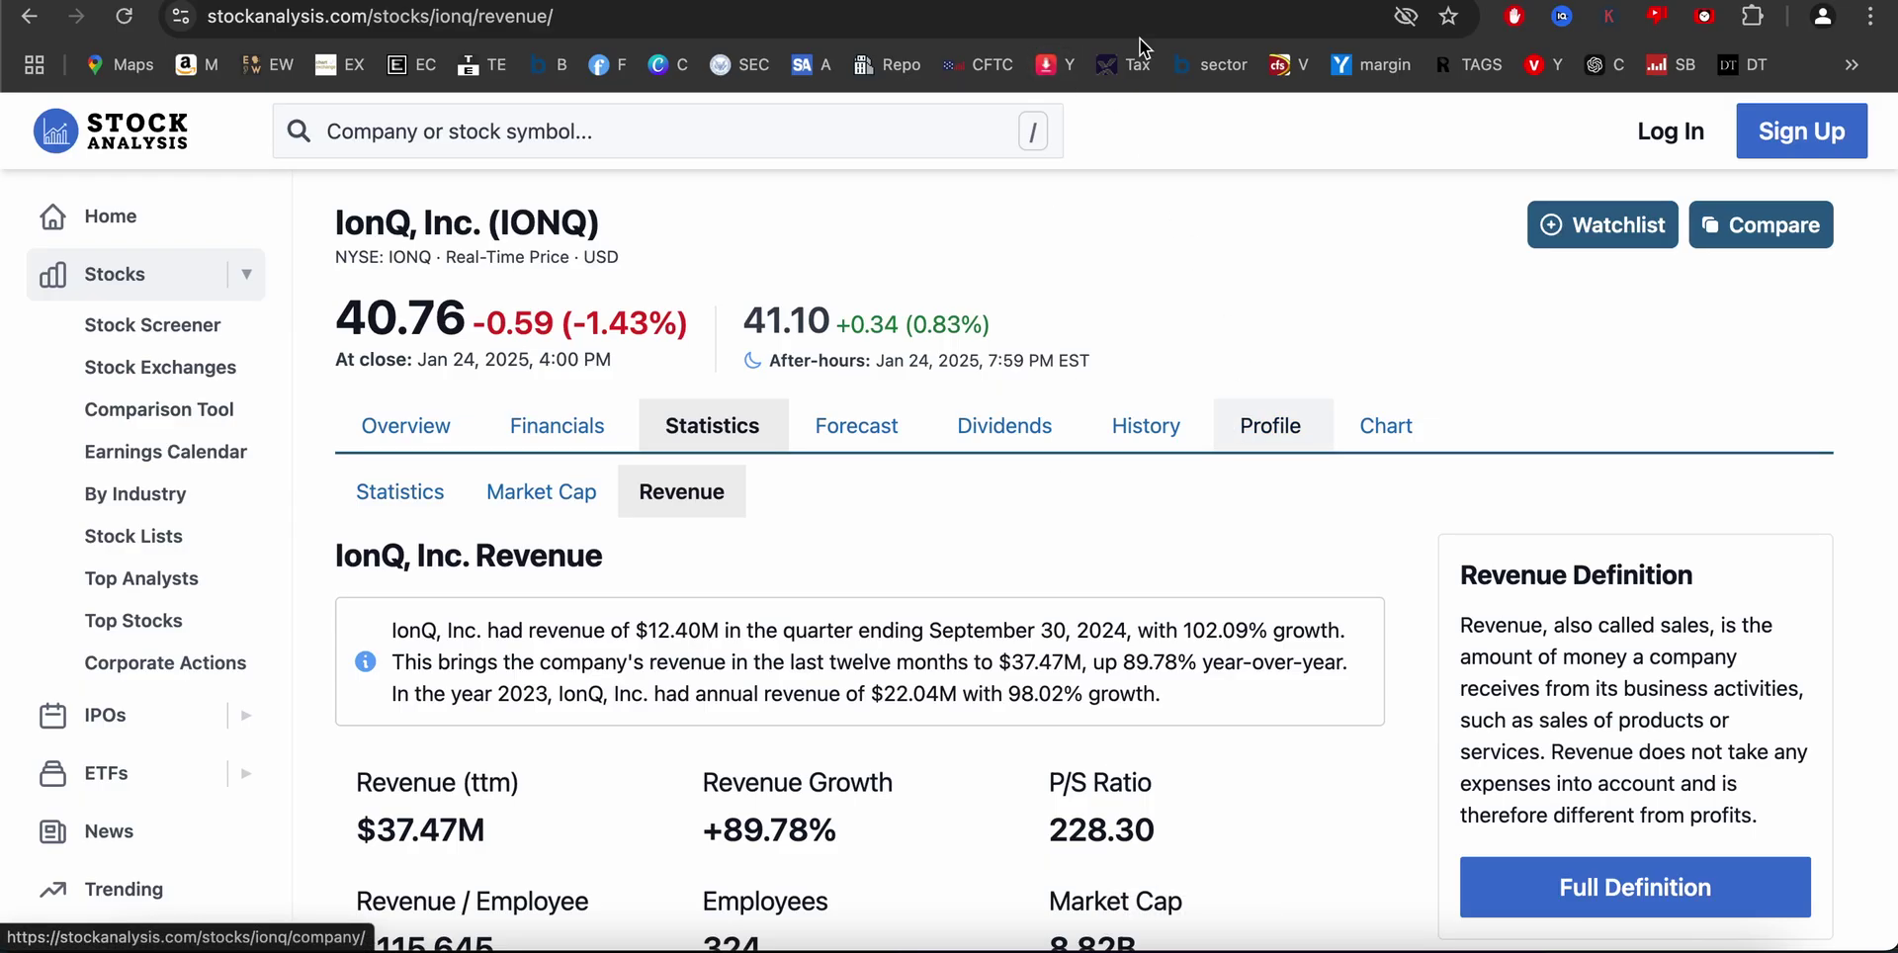
{"action": "key", "text": "ctrl+Tab"}
{"action": "scroll", "coordinate": [1320, 608], "scroll_direction": "down", "scroll_amount": 4}
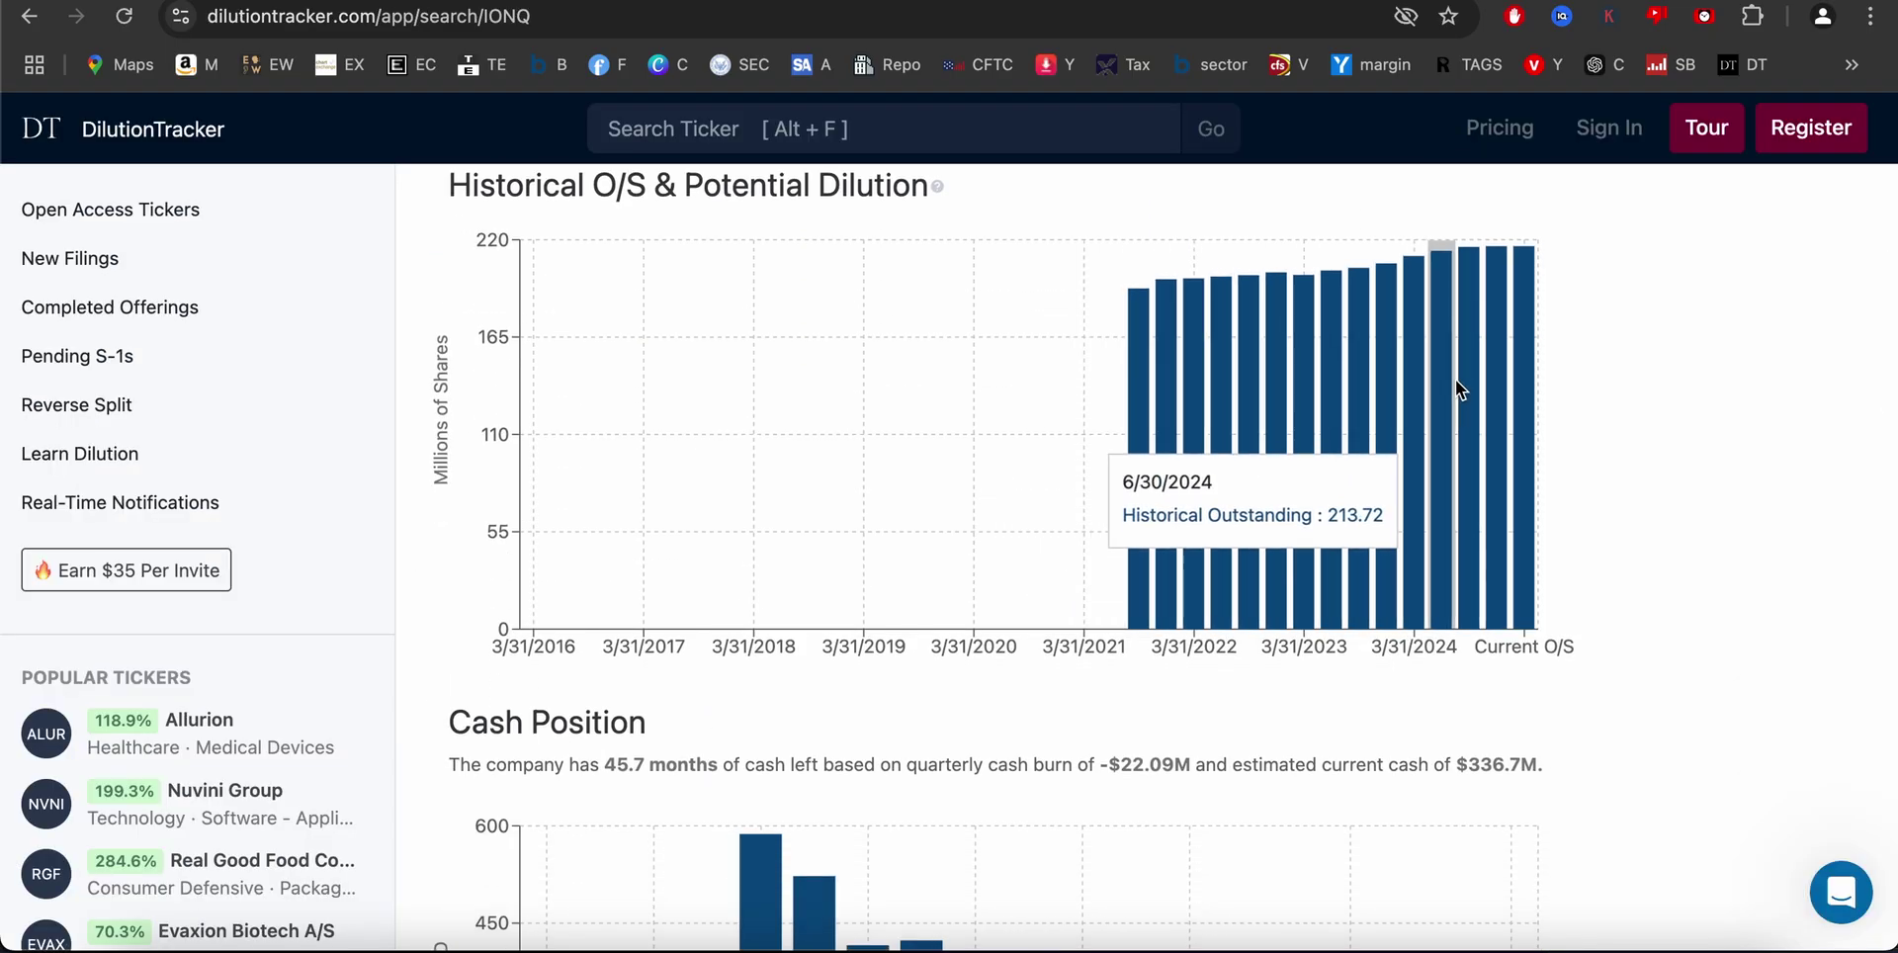
{"action": "scroll", "coordinate": [1286, 514], "scroll_direction": "down", "scroll_amount": 3}
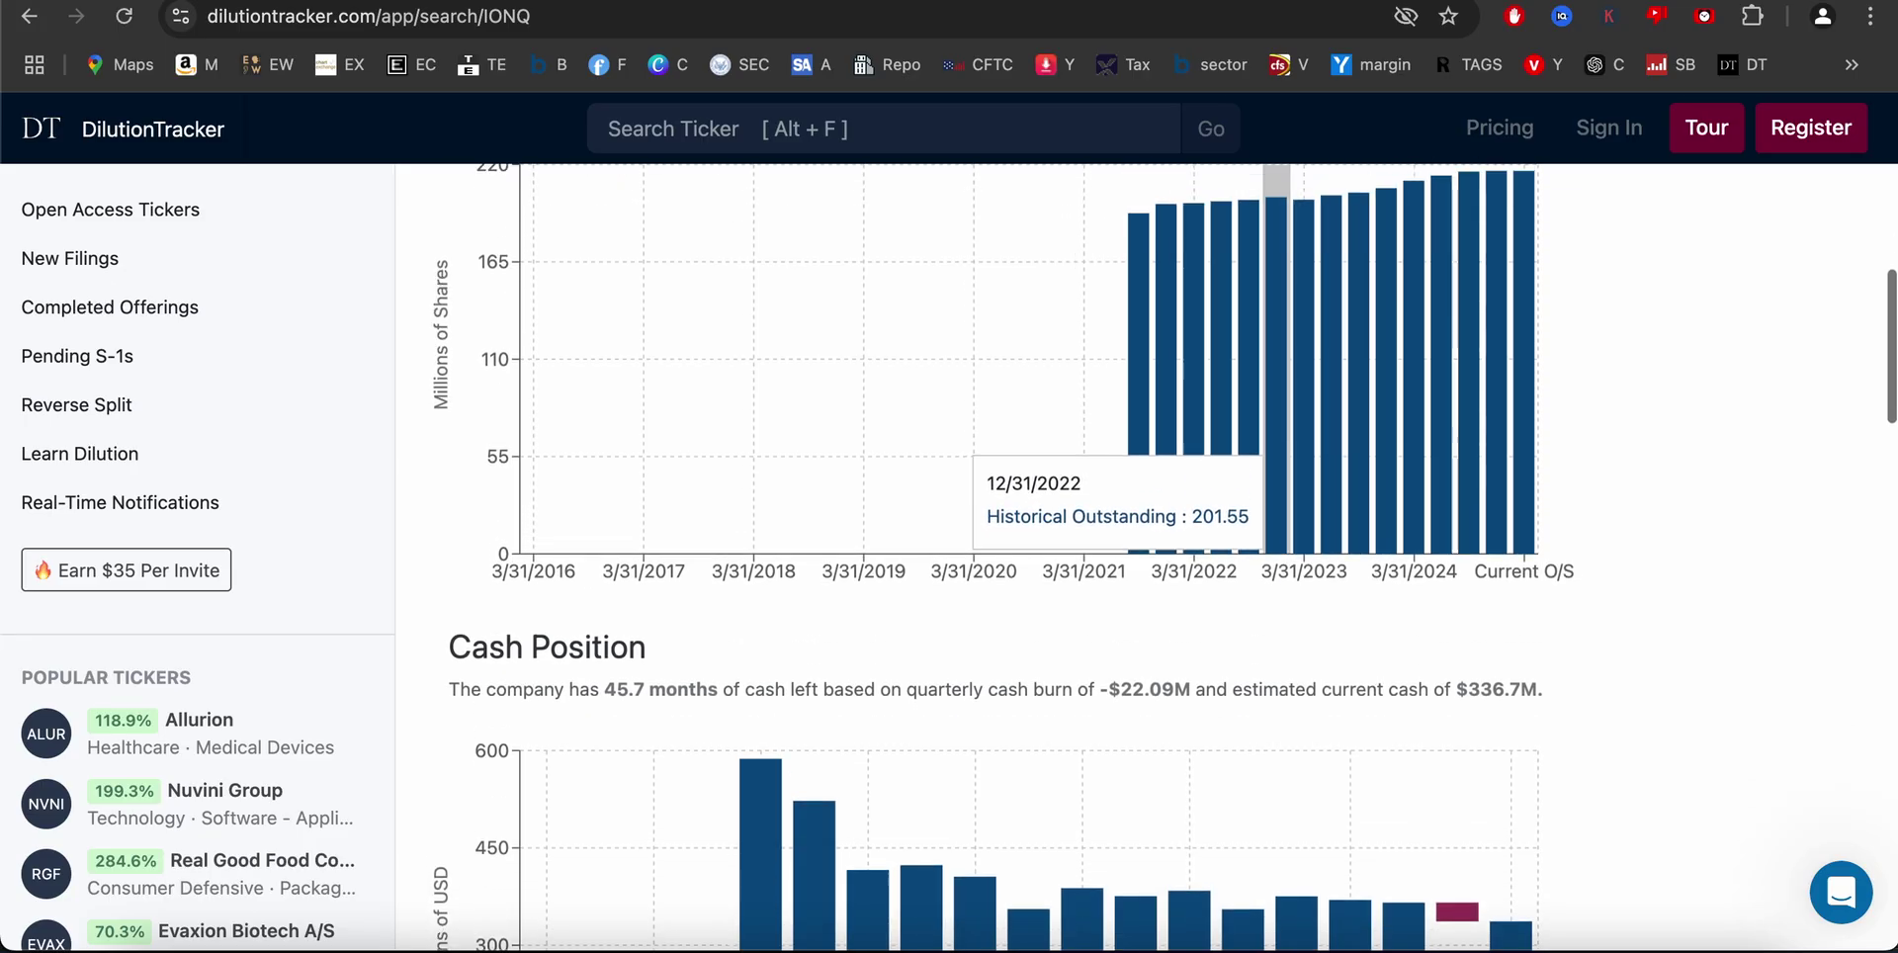
{"action": "scroll", "coordinate": [1285, 524], "scroll_direction": "up", "scroll_amount": 8}
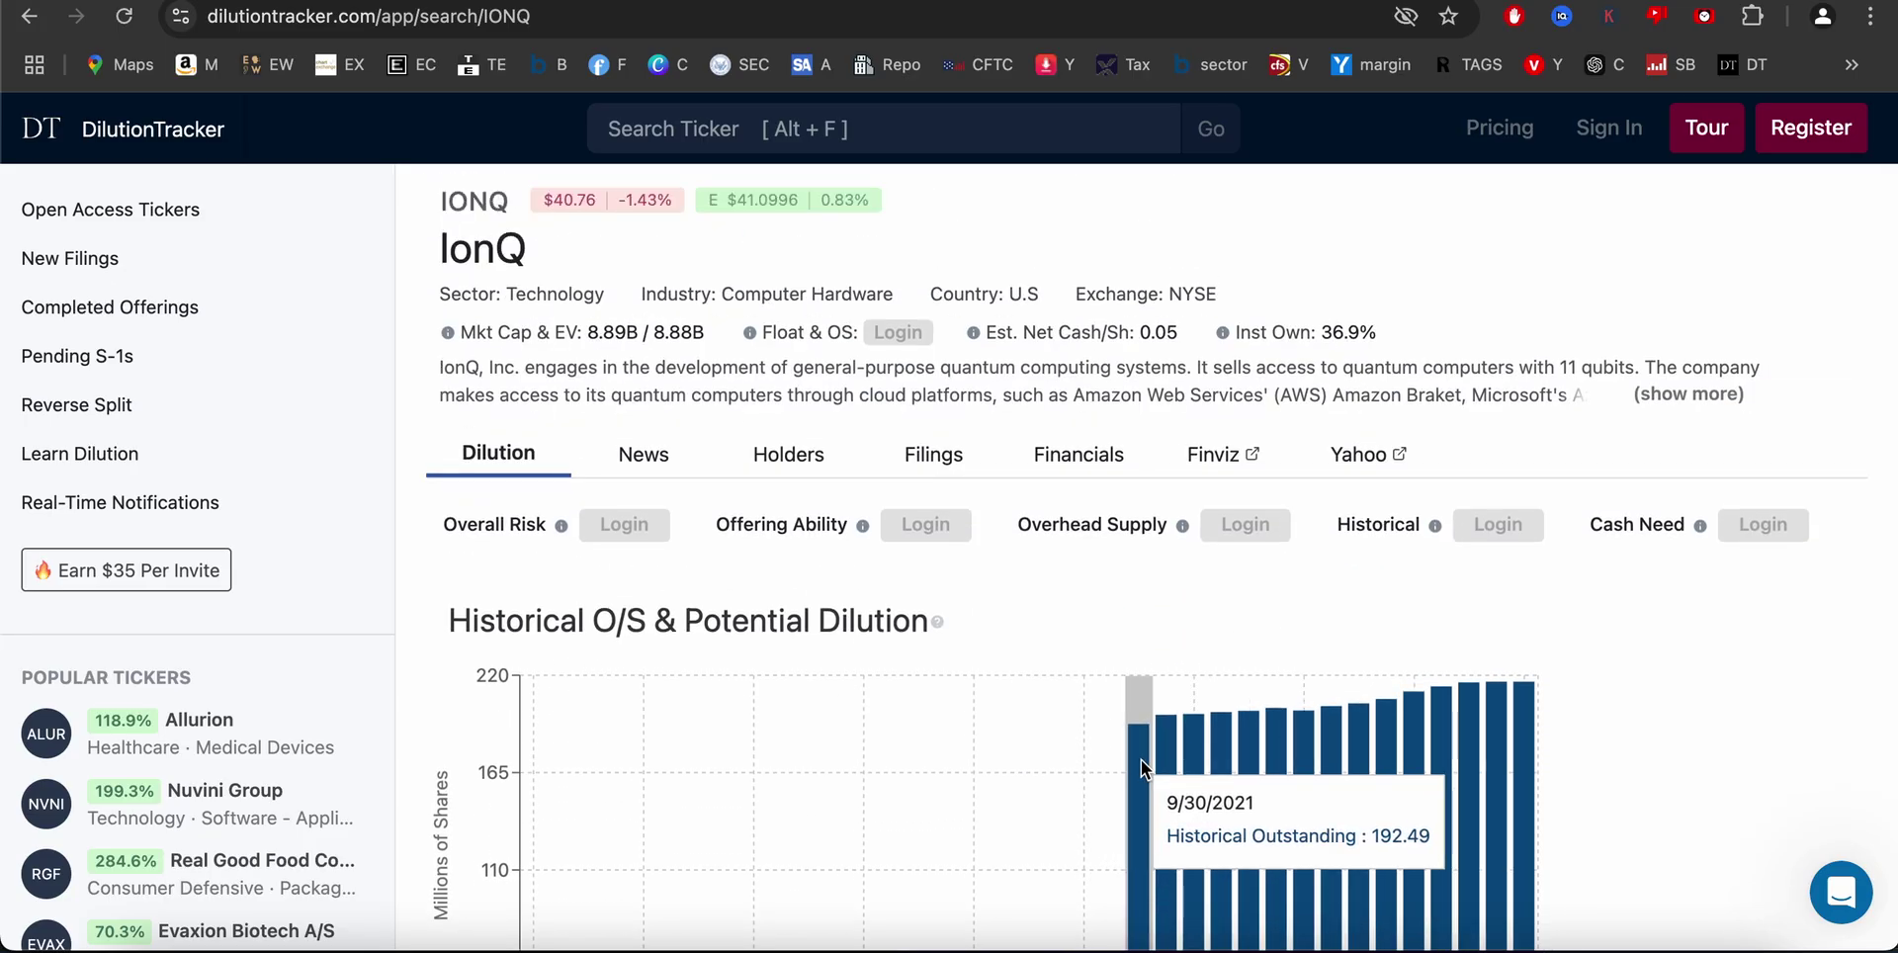
{"action": "scroll", "coordinate": [1153, 614], "scroll_direction": "down", "scroll_amount": 1}
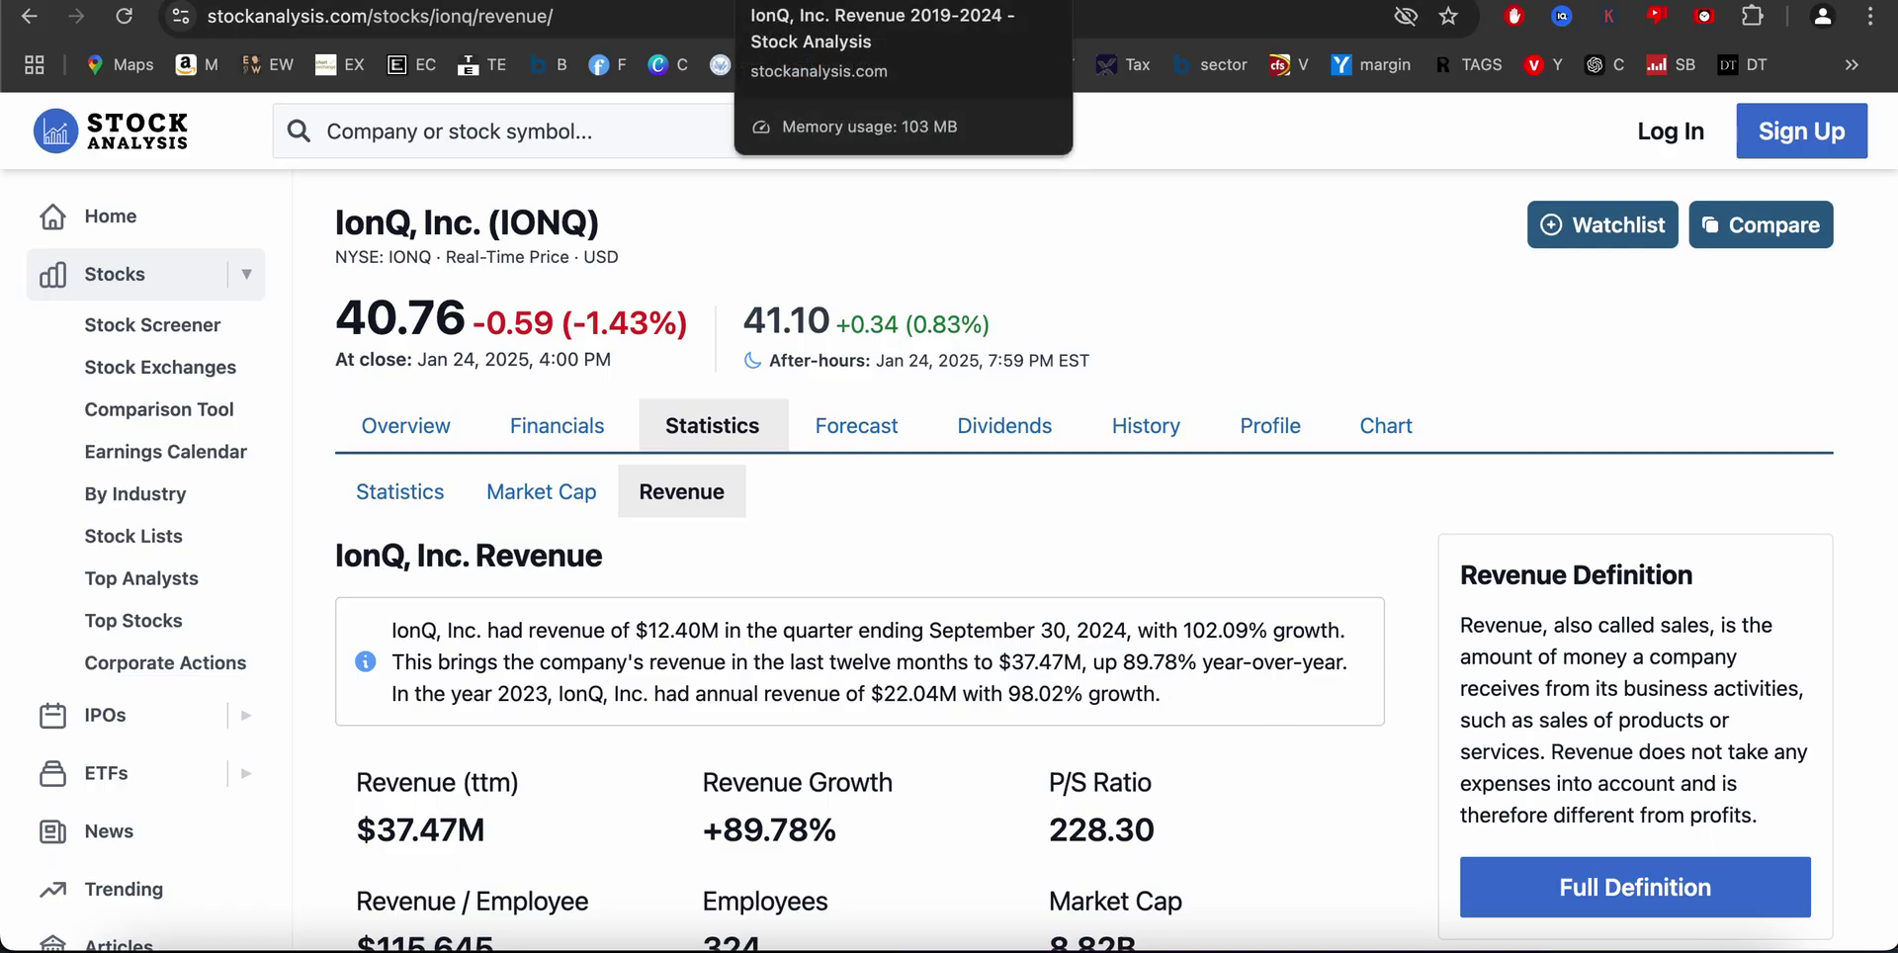
Step: Open the ChartExchange short volume page for IONQ and examine its summary, chart and daily short volume table
{"action": "key", "text": "ctrl+Tab"}
{"action": "scroll", "coordinate": [1053, 614], "scroll_direction": "down", "scroll_amount": 8}
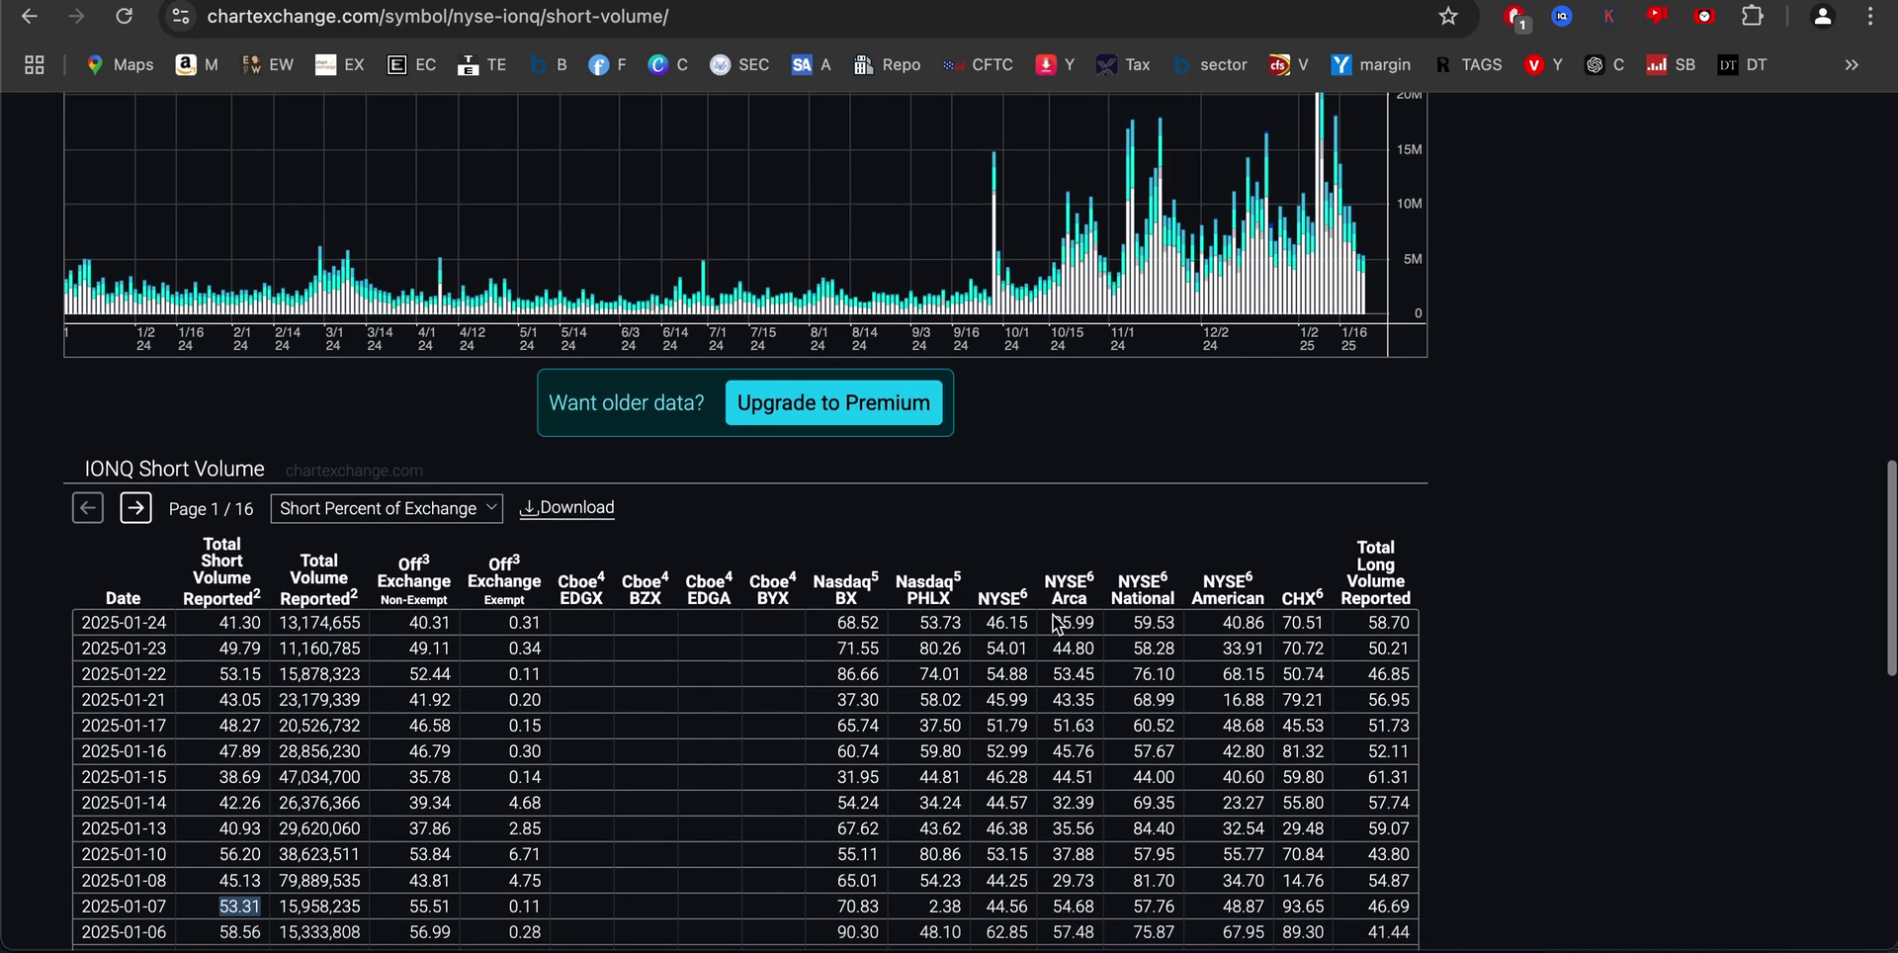
{"action": "scroll", "coordinate": [1053, 623], "scroll_direction": "up", "scroll_amount": 20}
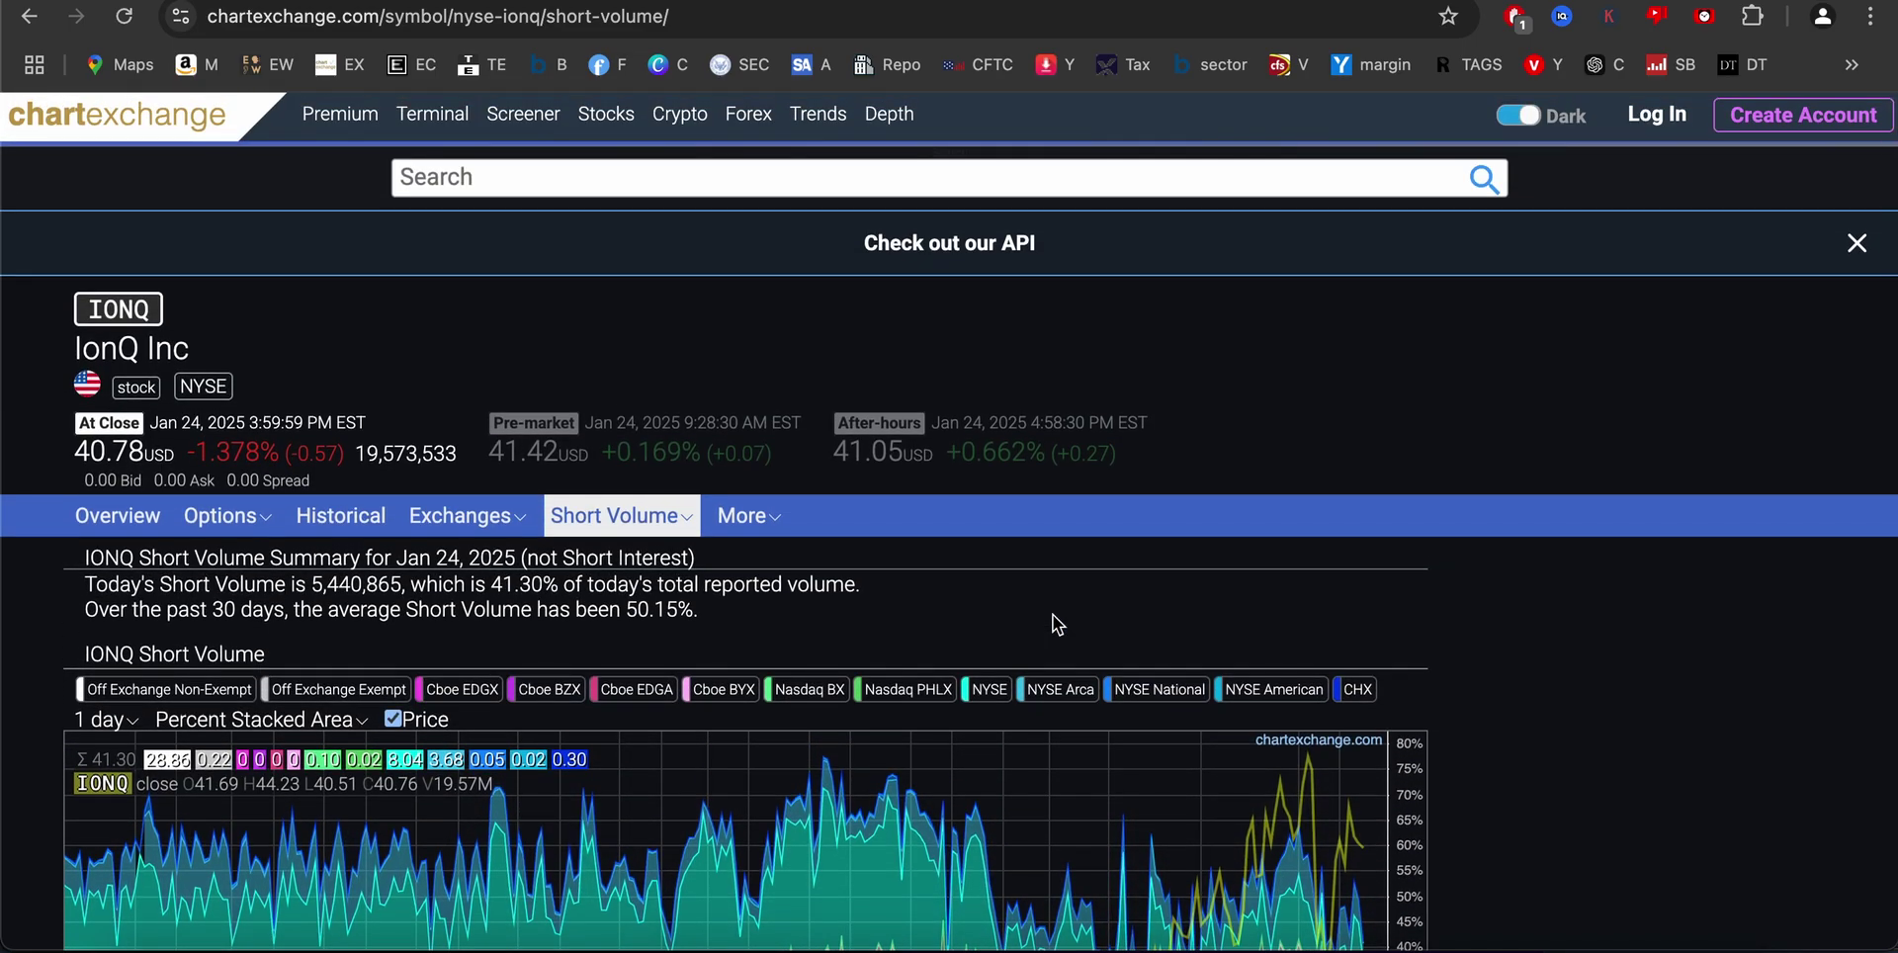
{"action": "scroll", "coordinate": [1053, 615], "scroll_direction": "down", "scroll_amount": 15}
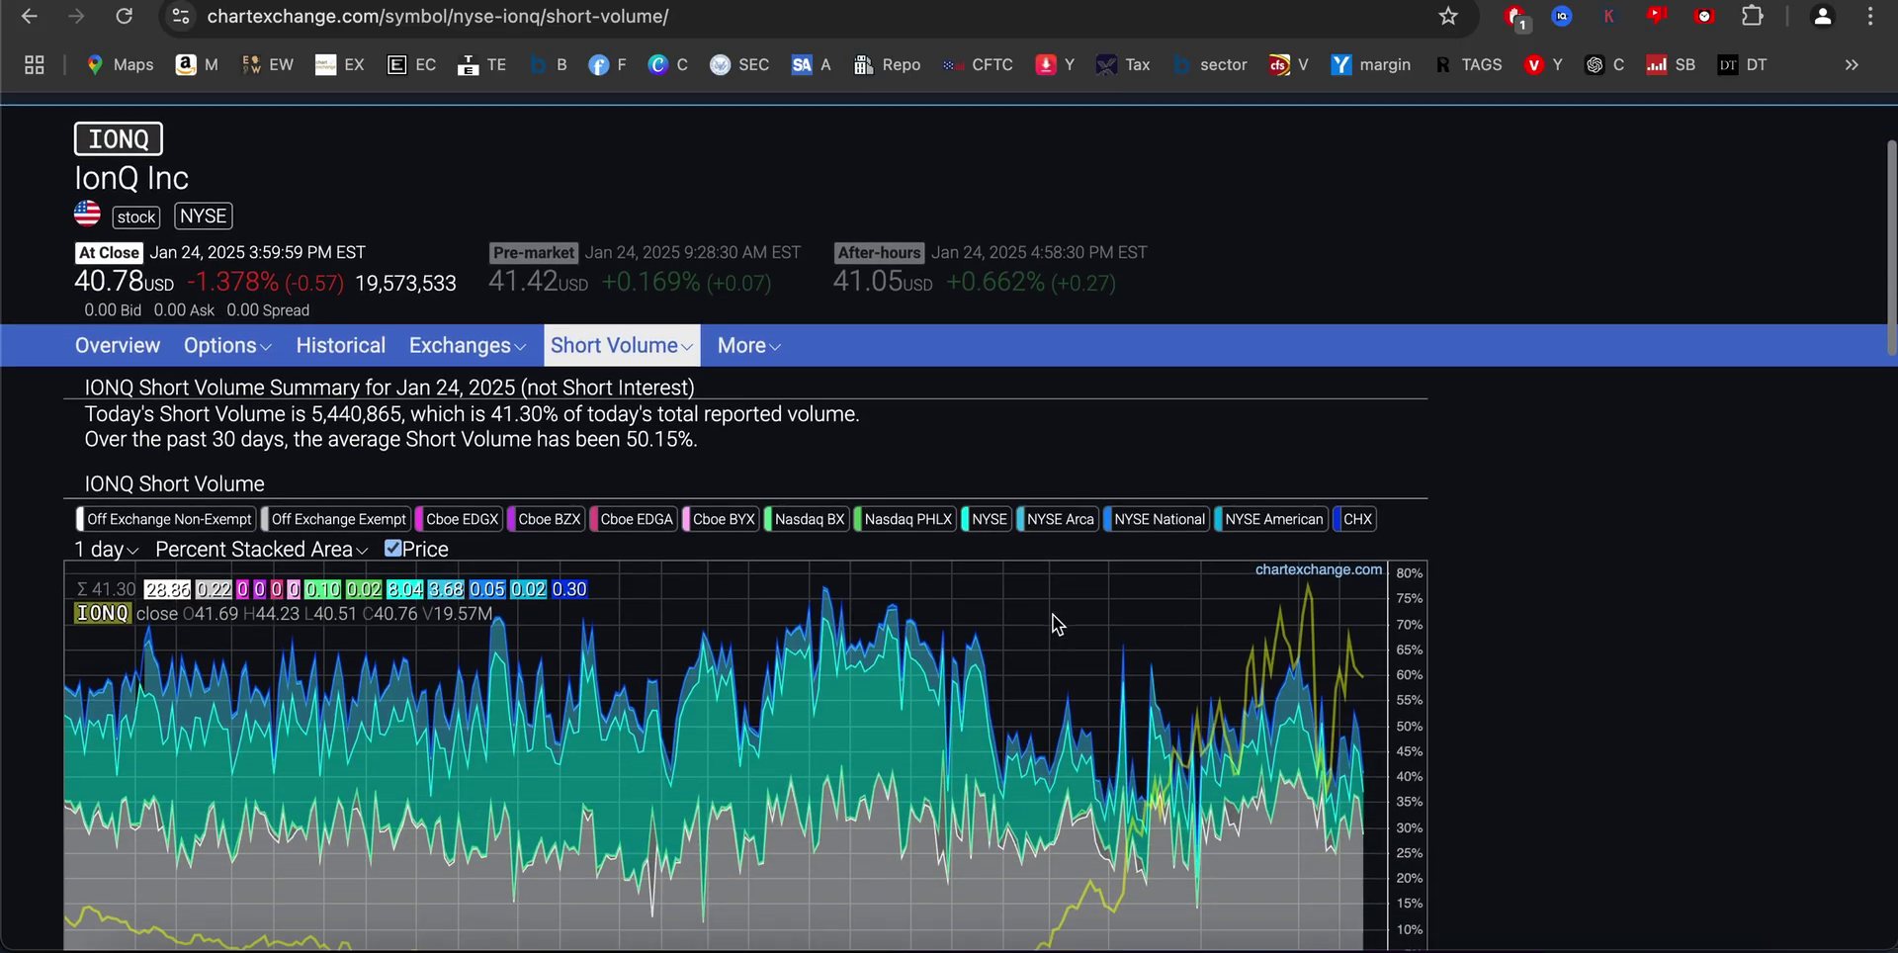
{"action": "scroll", "coordinate": [1053, 615], "scroll_direction": "down", "scroll_amount": 2}
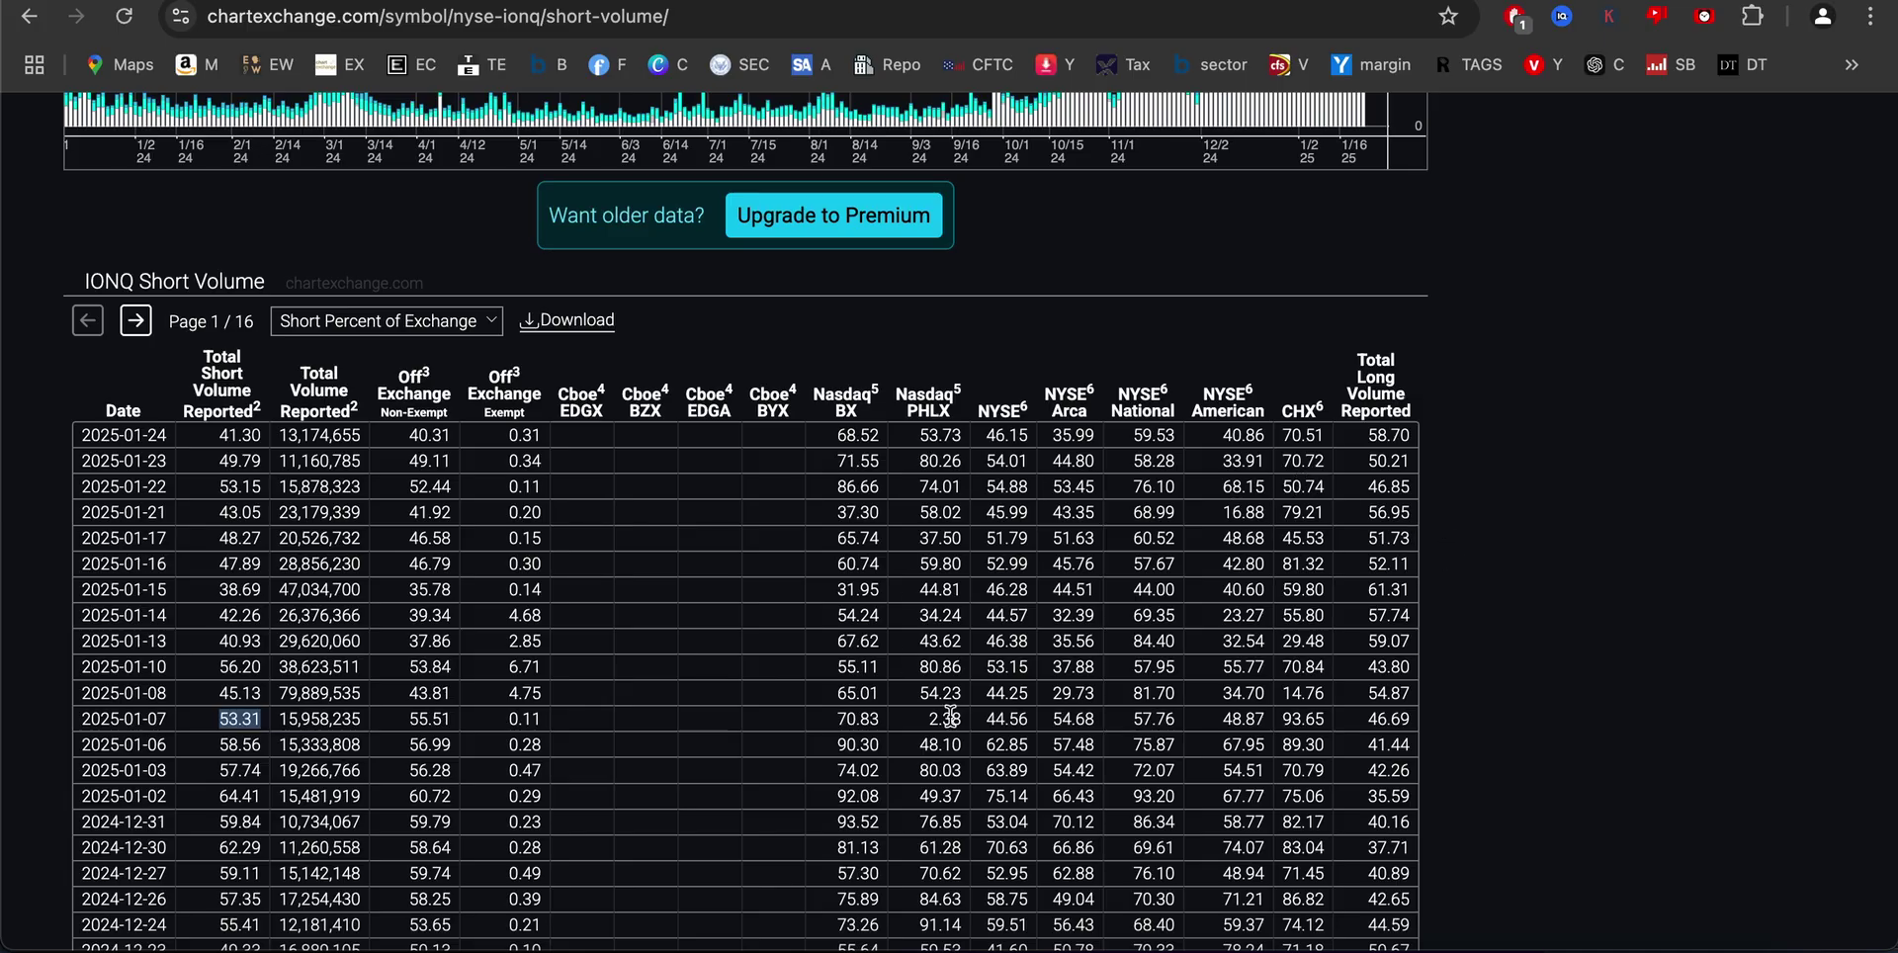
{"action": "scroll", "coordinate": [584, 795], "scroll_direction": "down", "scroll_amount": 3}
{"action": "scroll", "coordinate": [583, 795], "scroll_direction": "up", "scroll_amount": 1}
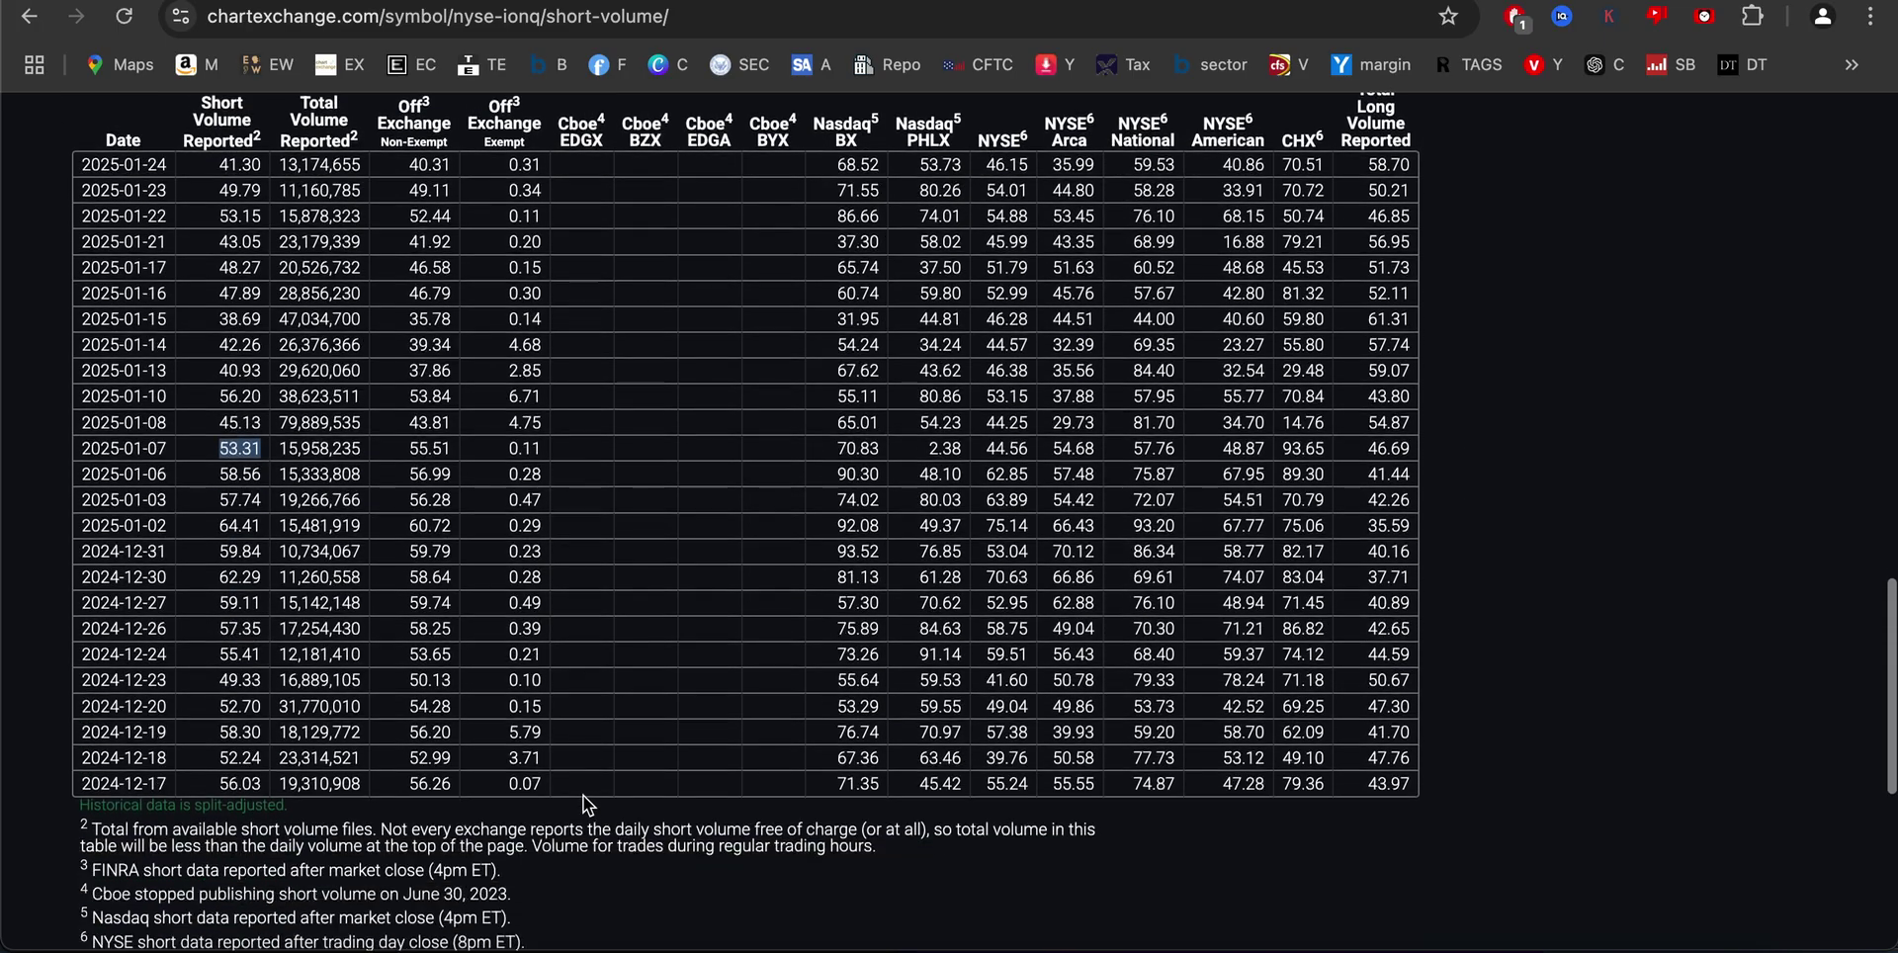
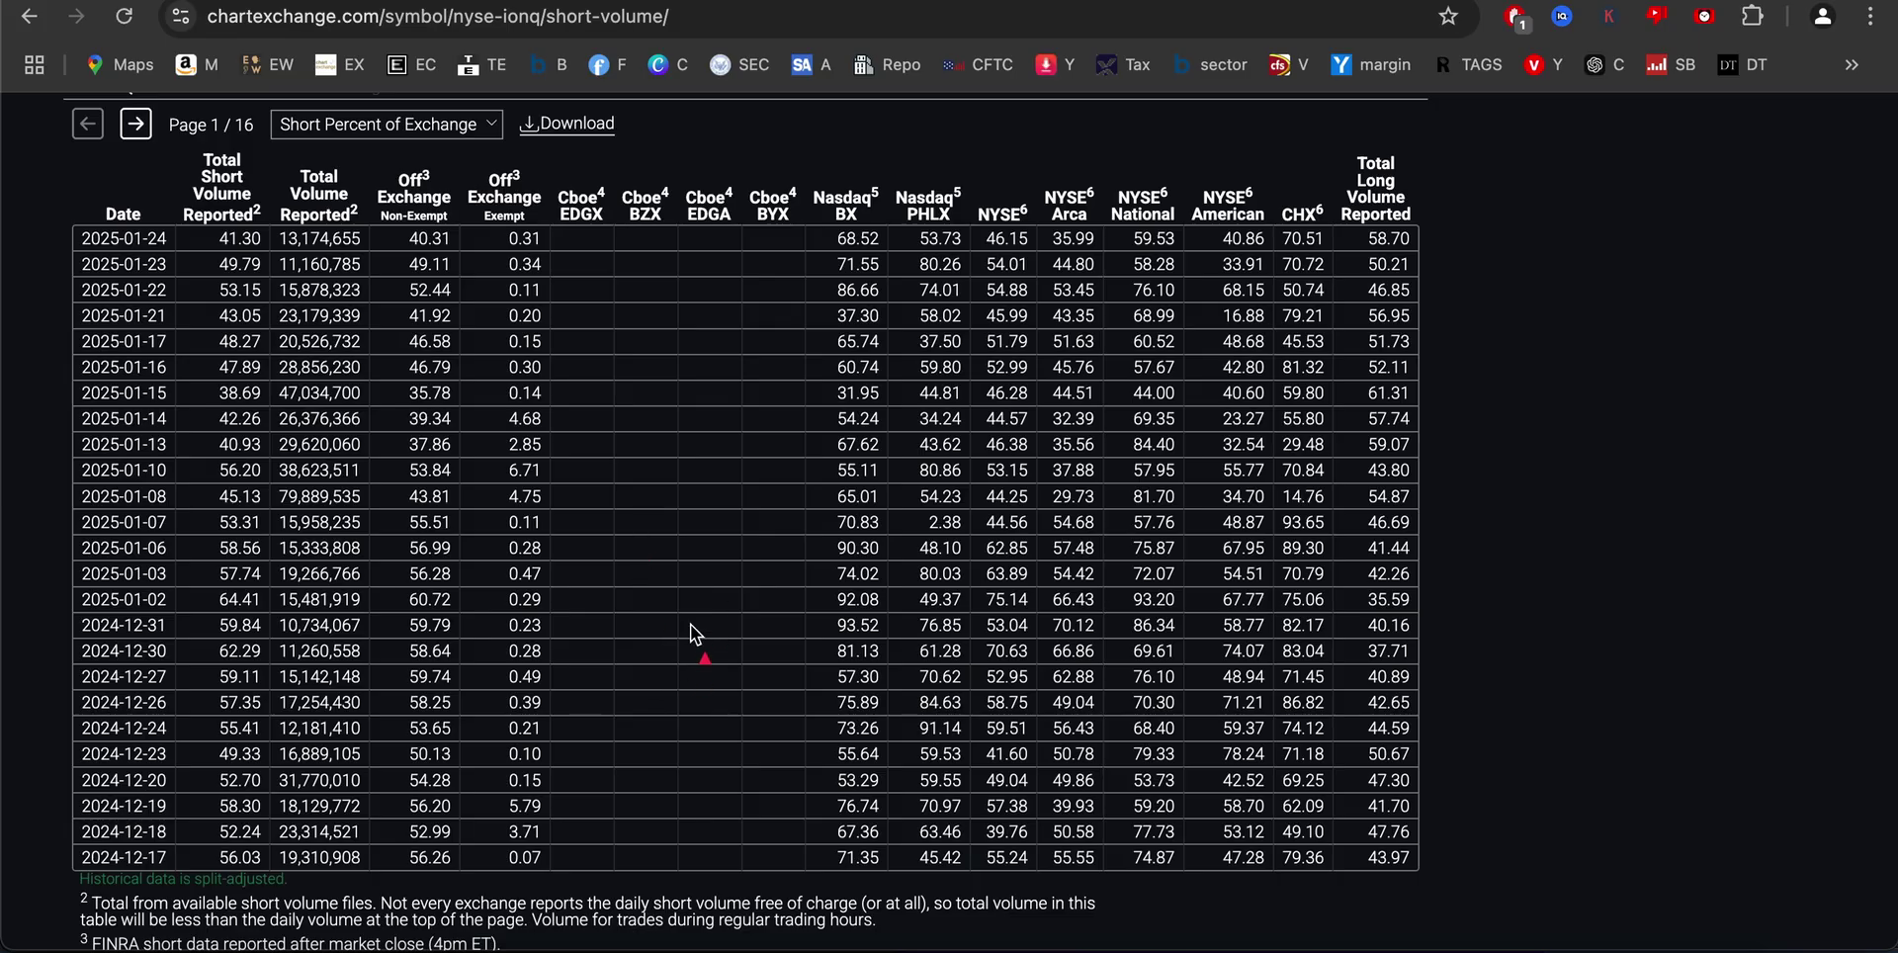
Step: Mark the short volume percentages from late December to 2025-01-07 and from 2025-01-08 to 2025-01-24 with an arrow and boxes
{"action": "left_click_drag", "start_coordinate": [700, 626], "coordinate": [278, 712]}
{"action": "mouse_move", "coordinate": [69, 508]}
{"action": "left_mouse_down"}
{"action": "mouse_move", "coordinate": [222, 537]}
{"action": "mouse_move", "coordinate": [269, 583]}
{"action": "mouse_move", "coordinate": [275, 779]}
{"action": "mouse_move", "coordinate": [296, 789]}
{"action": "mouse_move", "coordinate": [290, 756]}
{"action": "left_mouse_up"}
{"action": "mouse_move", "coordinate": [63, 220]}
{"action": "left_mouse_down"}
{"action": "mouse_move", "coordinate": [212, 262]}
{"action": "mouse_move", "coordinate": [277, 337]}
{"action": "mouse_move", "coordinate": [282, 518]}
{"action": "left_mouse_up"}
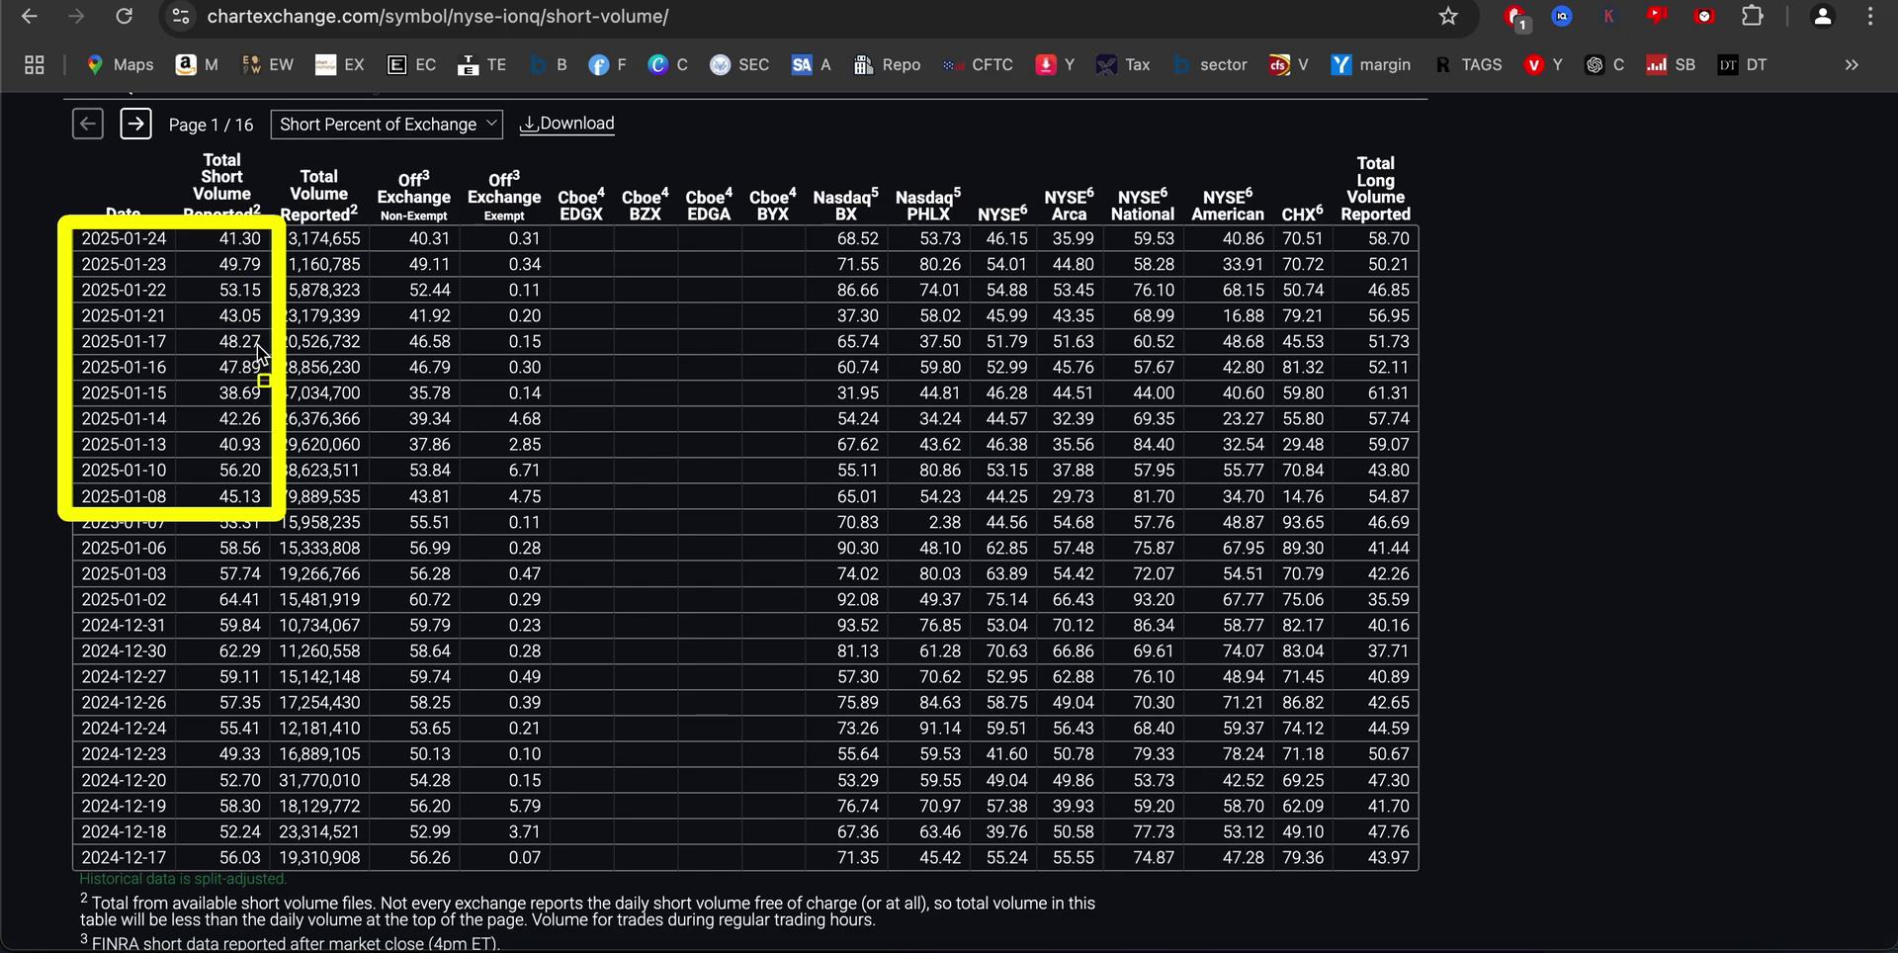
{"action": "left_click_drag", "start_coordinate": [201, 268], "coordinate": [314, 309]}
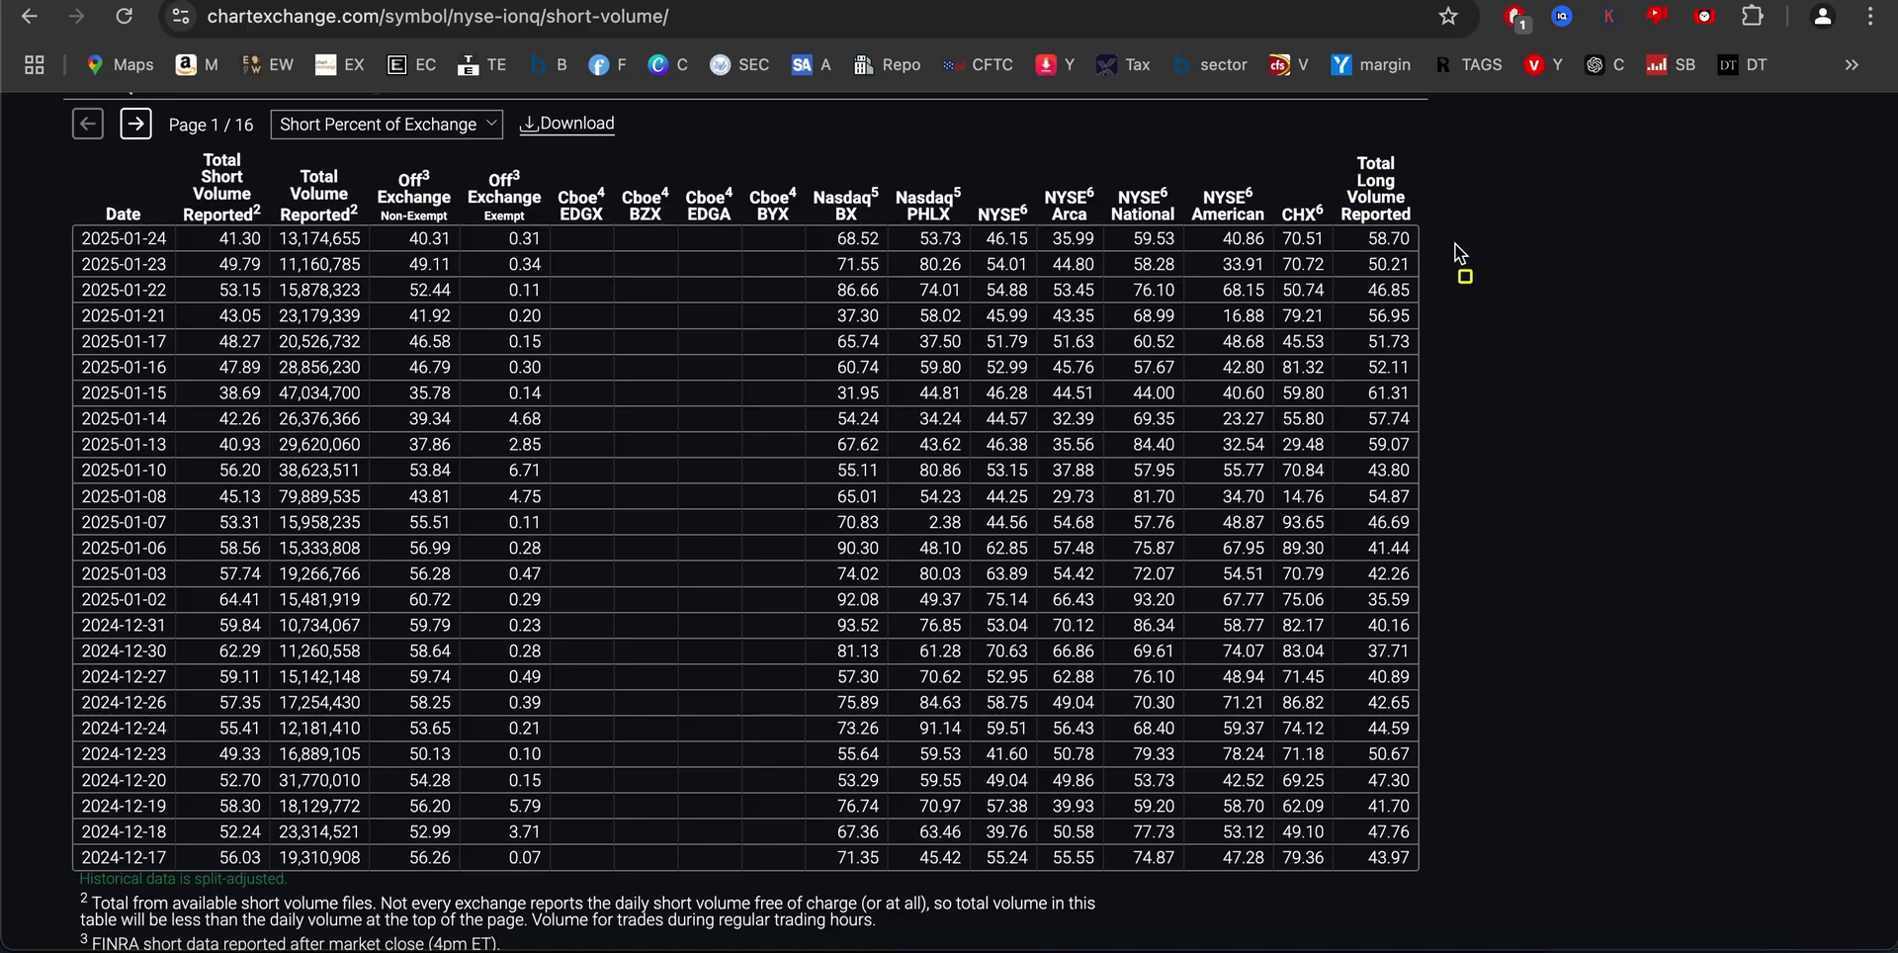
Step: Box the Total Long Volume Reported percentages from 2025-01-08 to 2025-01-24, and clear the marks
{"action": "left_click", "coordinate": [1355, 211]}
{"action": "mouse_move", "coordinate": [1354, 212]}
{"action": "left_mouse_down"}
{"action": "mouse_move", "coordinate": [1464, 383]}
{"action": "mouse_move", "coordinate": [1470, 453]}
{"action": "mouse_move", "coordinate": [1428, 500]}
{"action": "left_mouse_up"}
{"action": "key", "text": "Escape"}
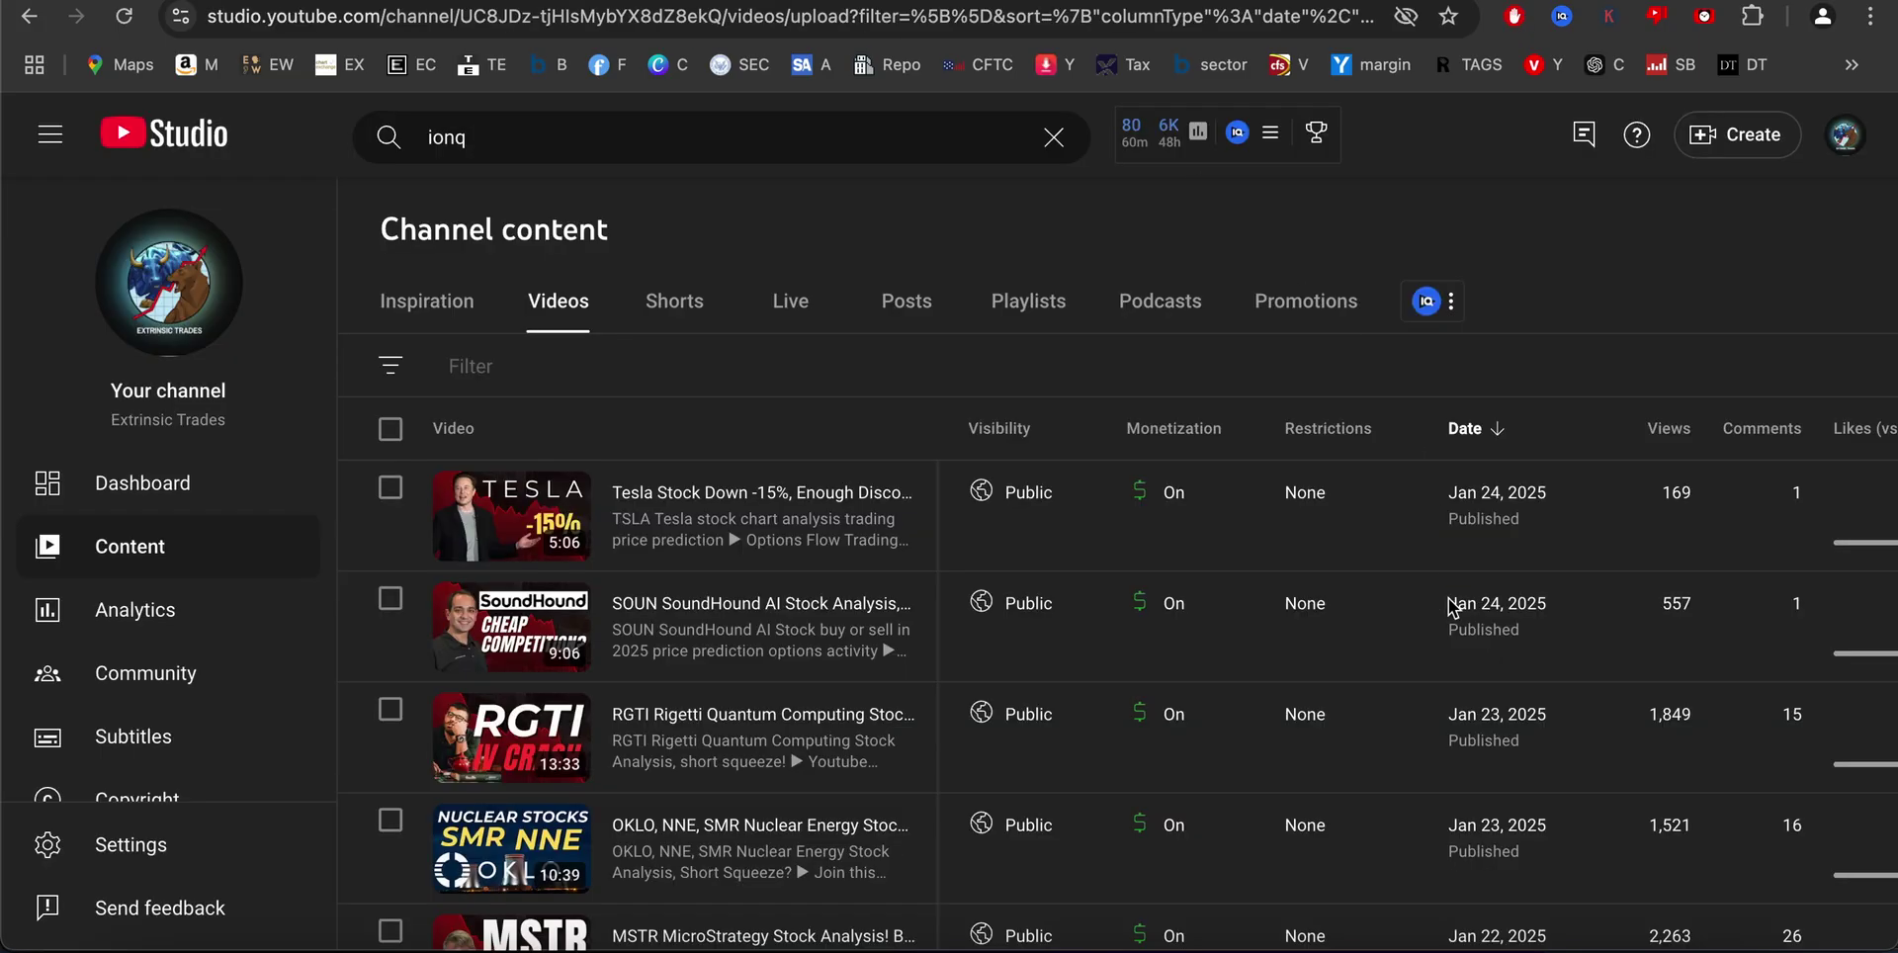
Step: Switch to the thinkorswim daily chart and box the current range below 45, the zone above it and the zones below 38.40
{"action": "key", "text": "super+Tab"}
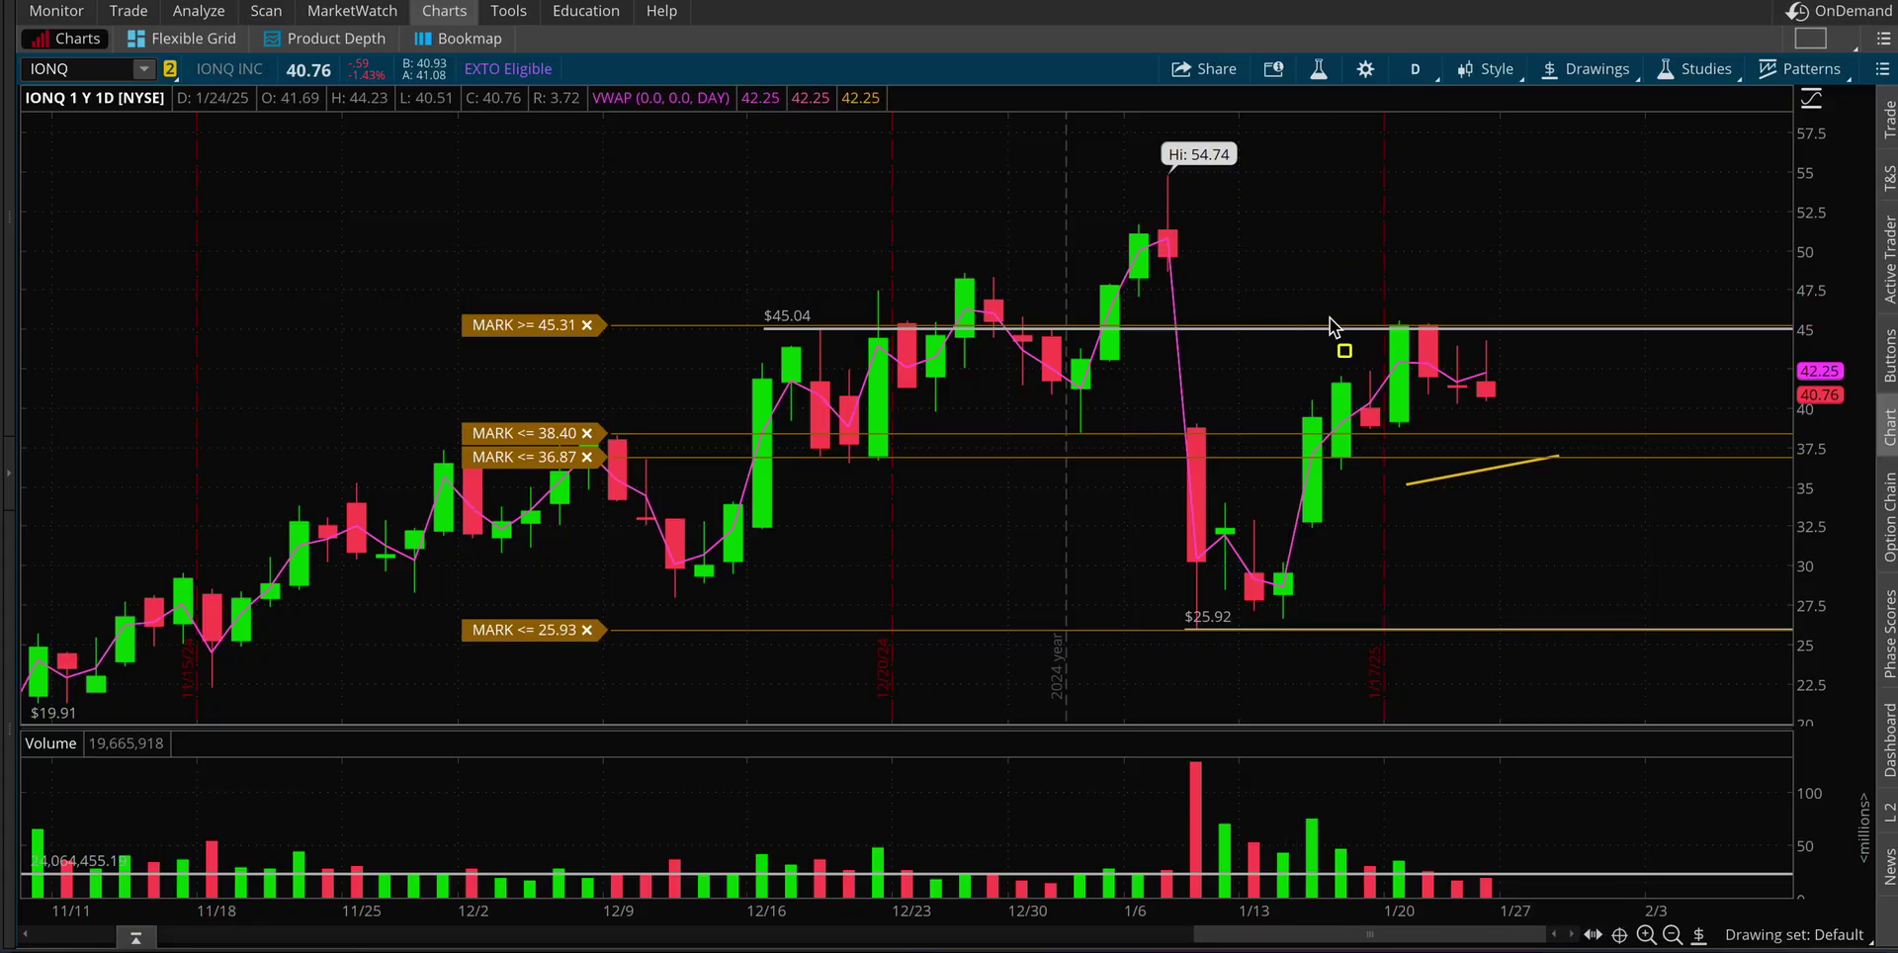
{"action": "left_click_drag", "start_coordinate": [1330, 325], "coordinate": [1585, 457]}
{"action": "mouse_move", "coordinate": [1489, 137]}
{"action": "left_mouse_down"}
{"action": "mouse_move", "coordinate": [1525, 242]}
{"action": "mouse_move", "coordinate": [1652, 328]}
{"action": "left_mouse_up"}
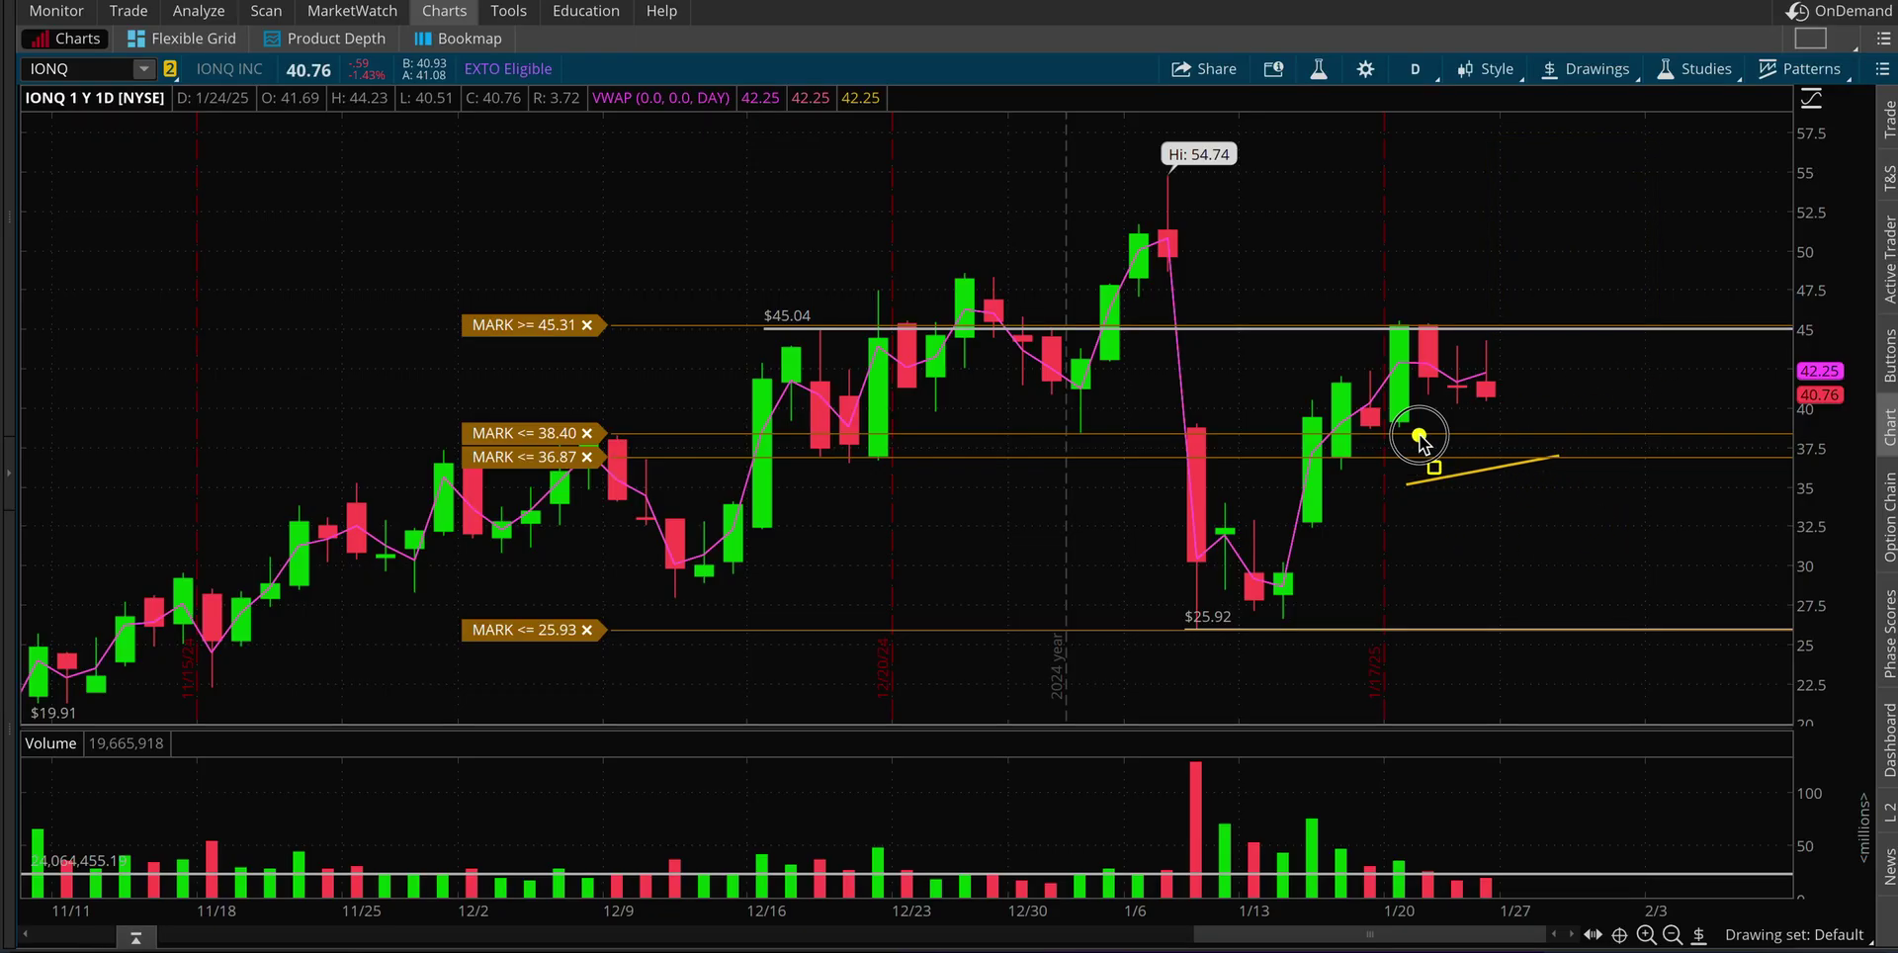
{"action": "mouse_move", "coordinate": [1420, 436]}
{"action": "left_mouse_down"}
{"action": "mouse_move", "coordinate": [1589, 516]}
{"action": "mouse_move", "coordinate": [1606, 494]}
{"action": "left_mouse_up"}
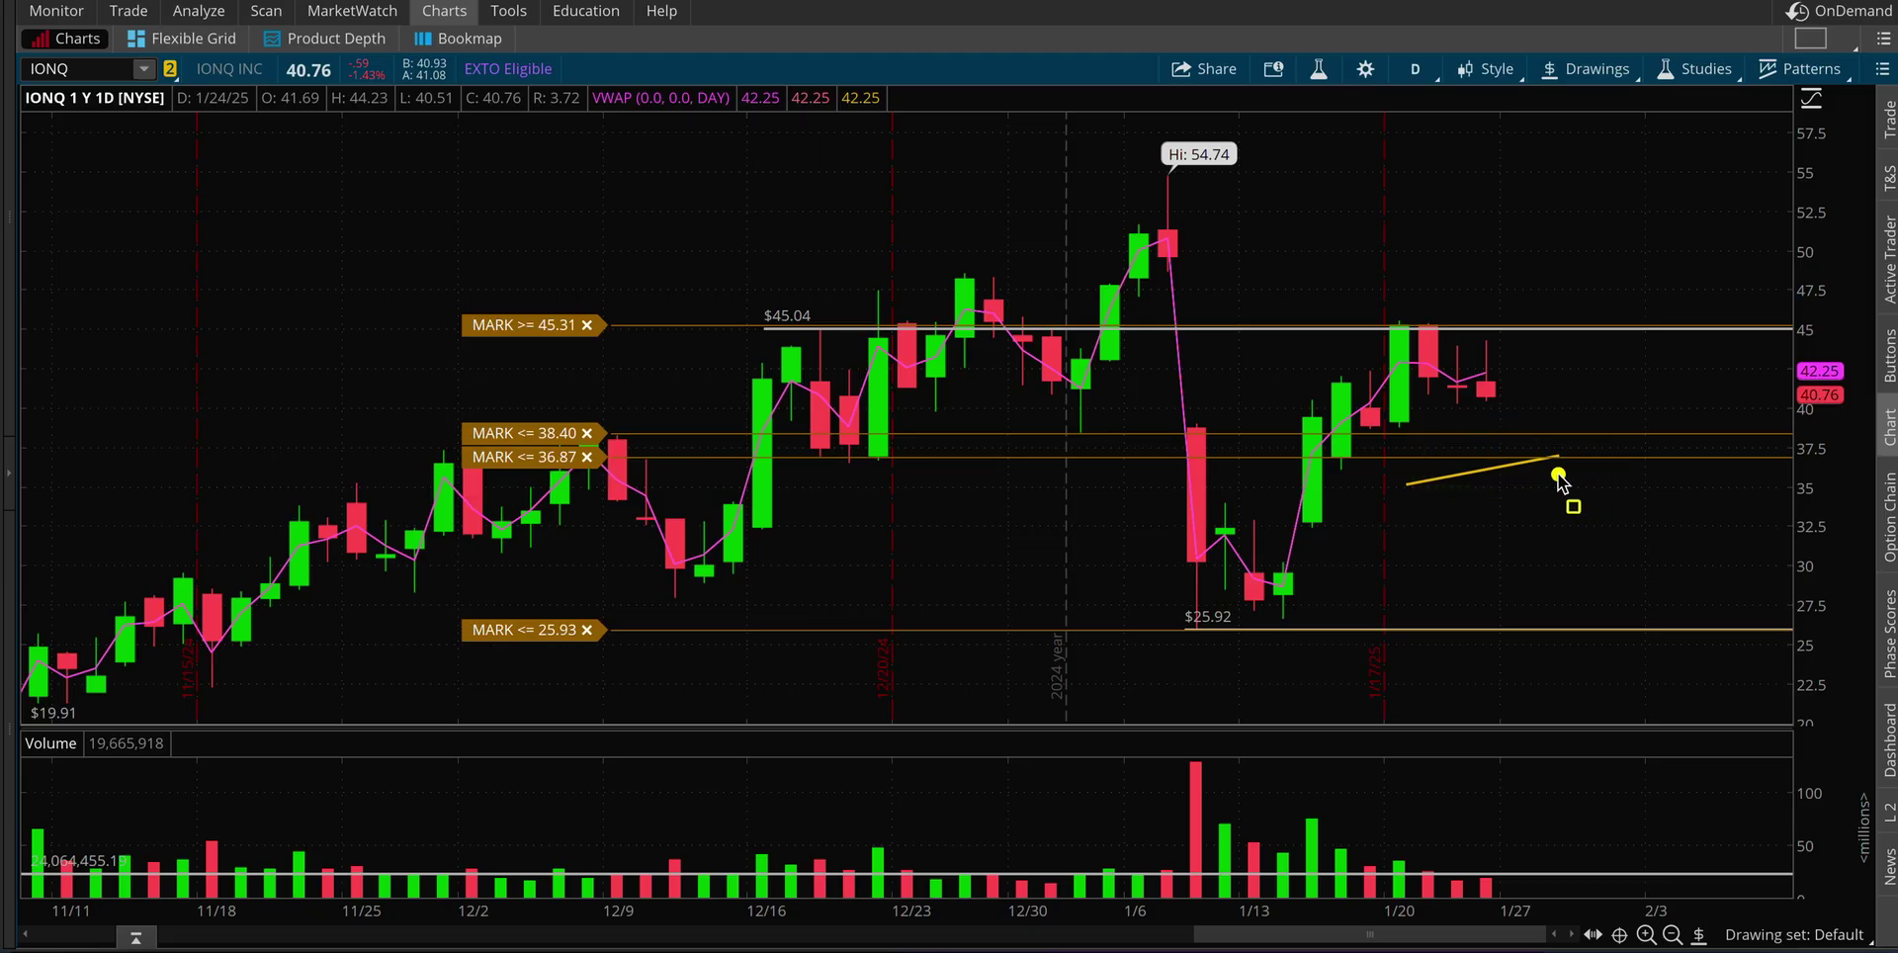
{"action": "left_click_drag", "start_coordinate": [1558, 473], "coordinate": [1737, 633]}
Step: Box the January lows near $25.92 and the area between the 38.40 alert and the yellow trendline
{"action": "left_click", "coordinate": [1222, 593]}
{"action": "left_click_drag", "start_coordinate": [1166, 581], "coordinate": [1367, 640]}
{"action": "left_click_drag", "start_coordinate": [1509, 427], "coordinate": [1573, 488]}
Step: Load the MACD study set and switch the IONQ chart to the 180 D : 4h time frame
{"action": "left_click", "coordinate": [1690, 69]}
{"action": "mouse_move", "coordinate": [1670, 352]}
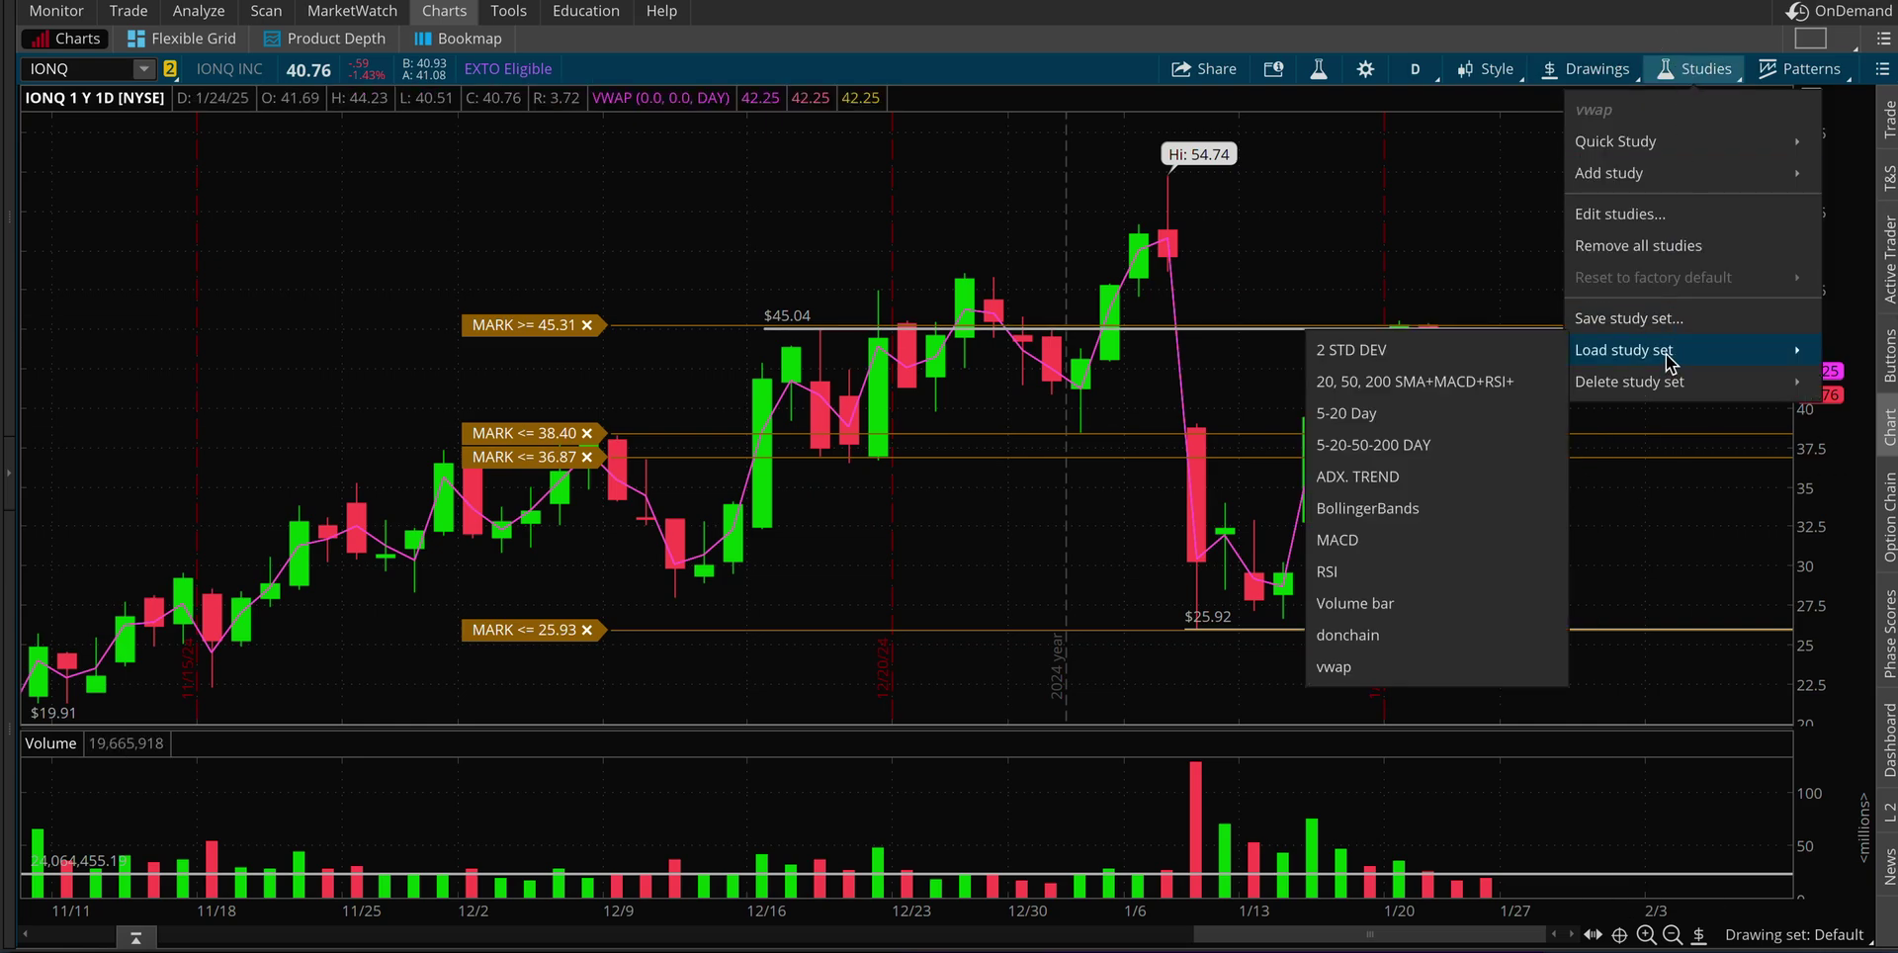
{"action": "left_click", "coordinate": [1377, 538]}
{"action": "left_click", "coordinate": [1414, 69]}
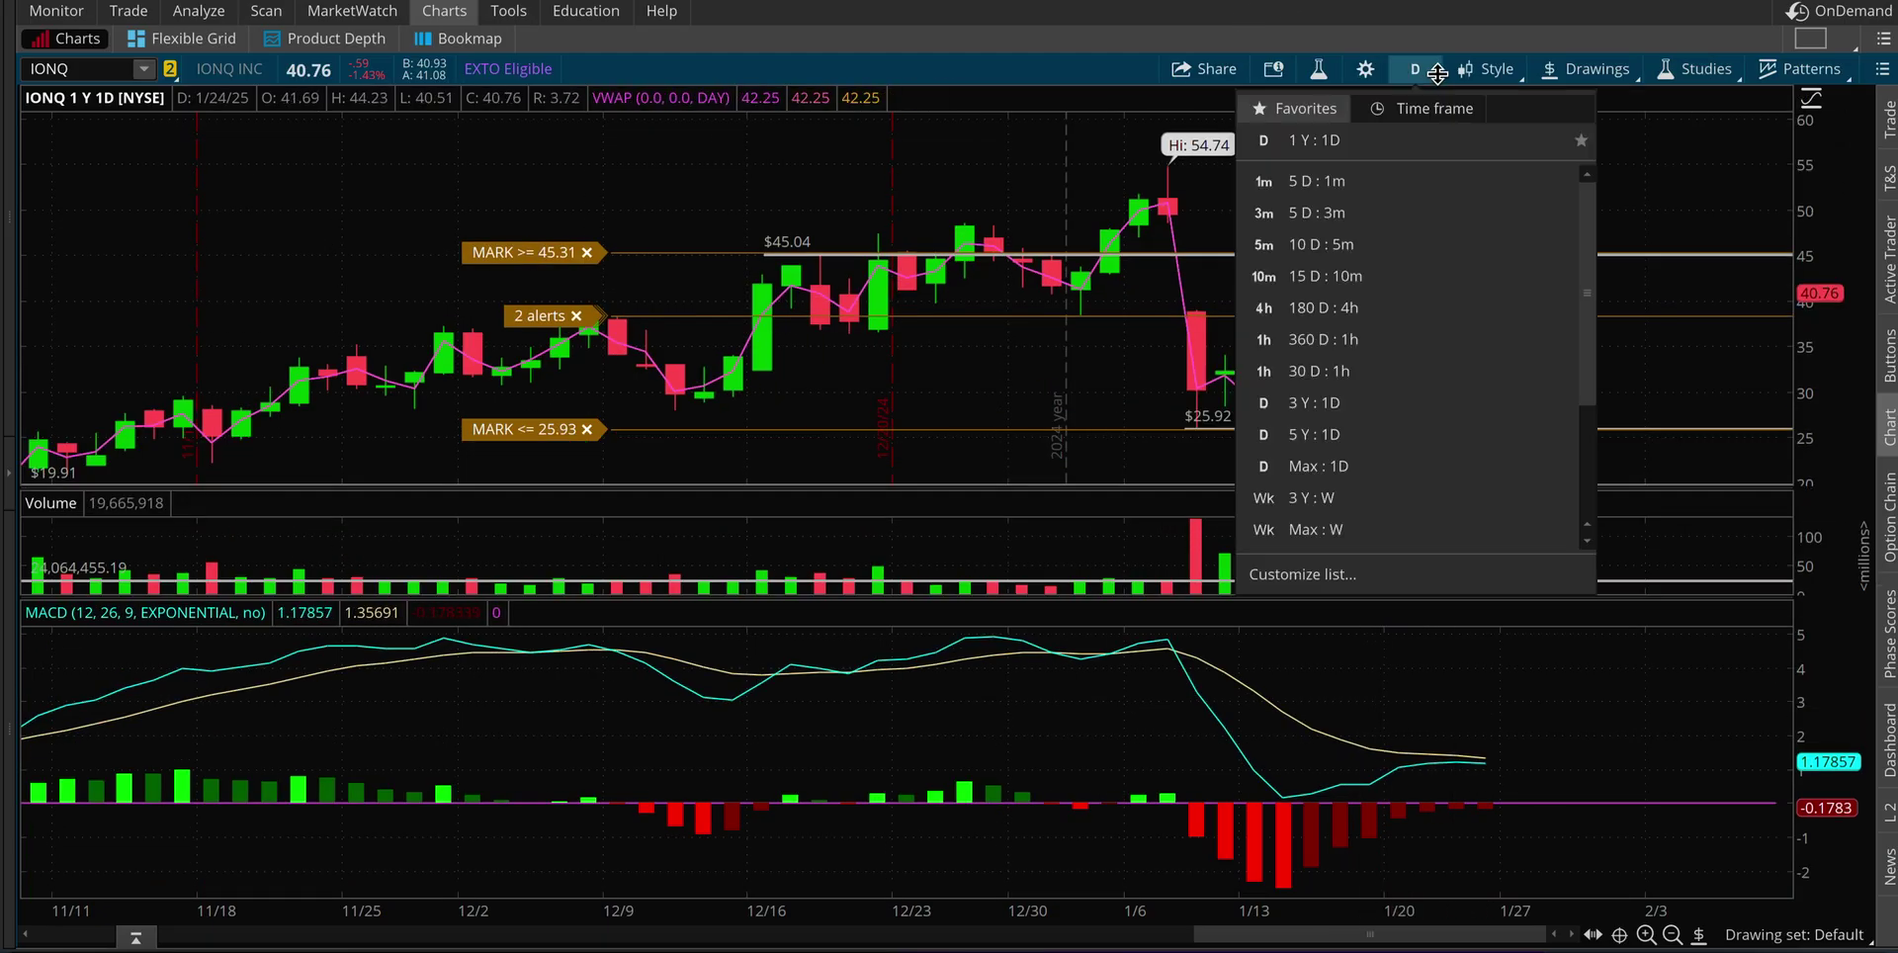
{"action": "left_click", "coordinate": [1378, 307]}
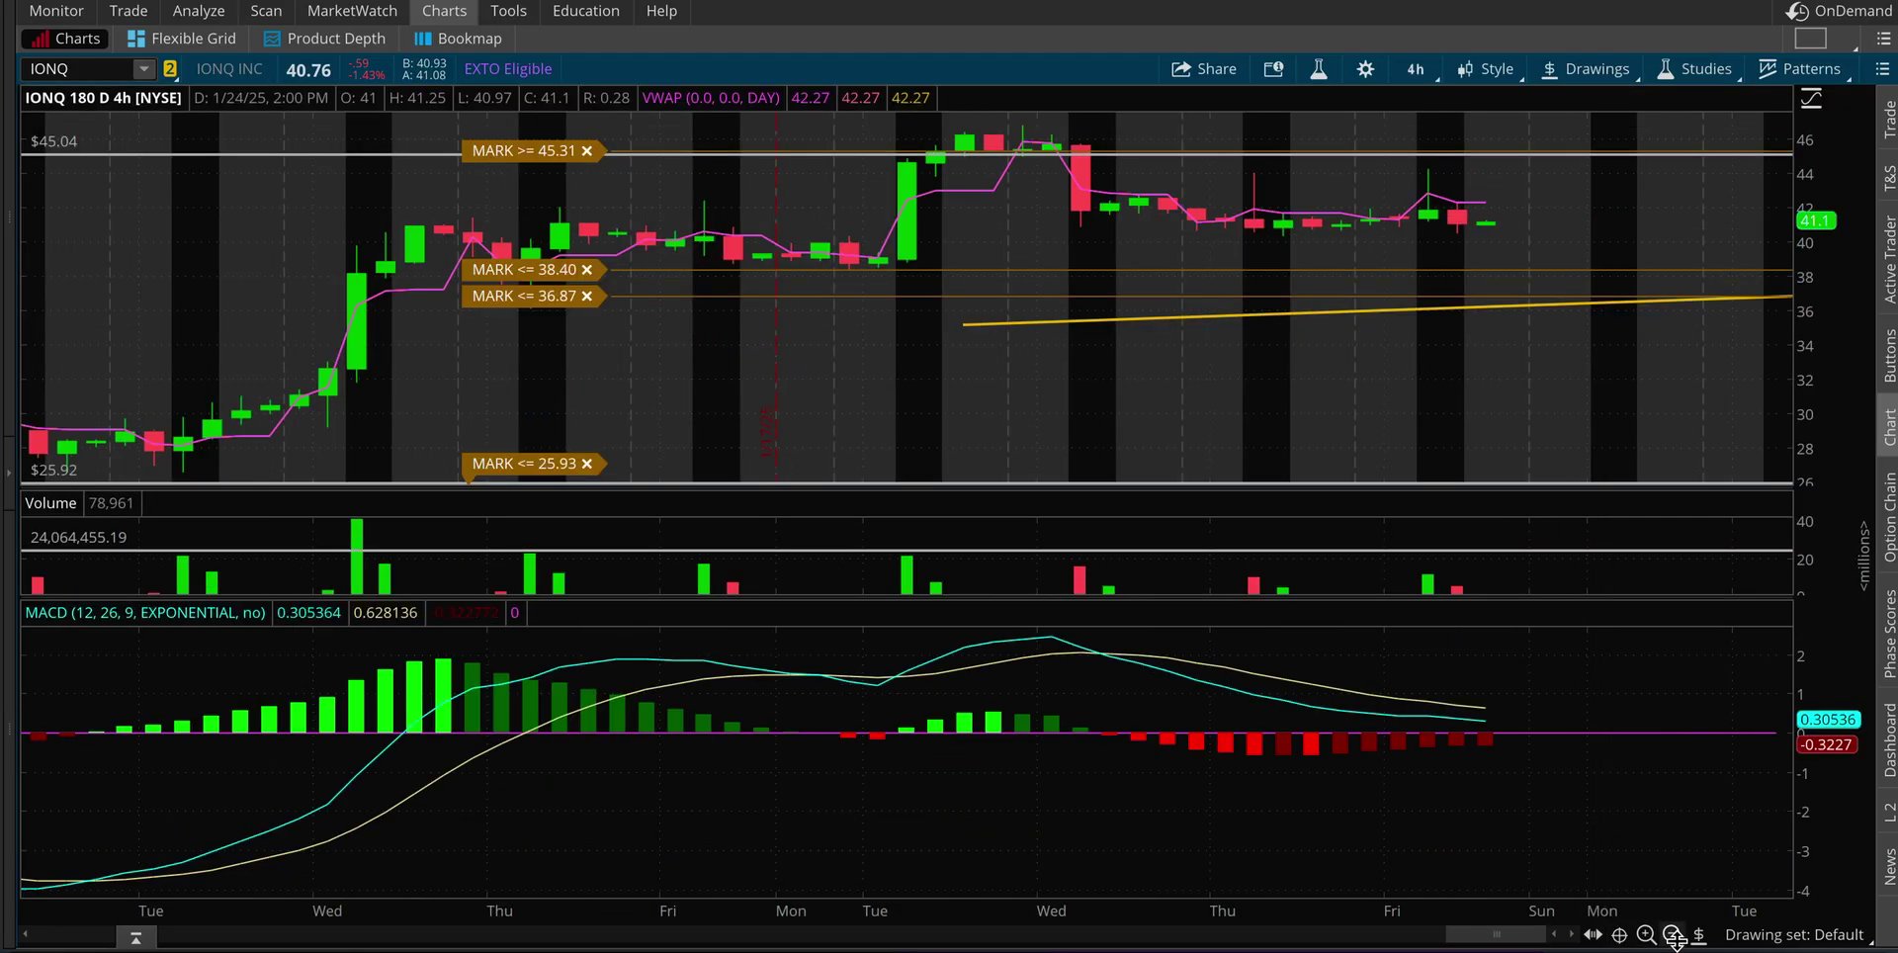
{"action": "left_click", "coordinate": [1672, 934]}
{"action": "left_click", "coordinate": [1673, 934]}
Step: Draw arrows from the mid-December price to the early January high and across the matching MACD peaks
{"action": "left_click_drag", "start_coordinate": [1267, 435], "coordinate": [1892, 927]}
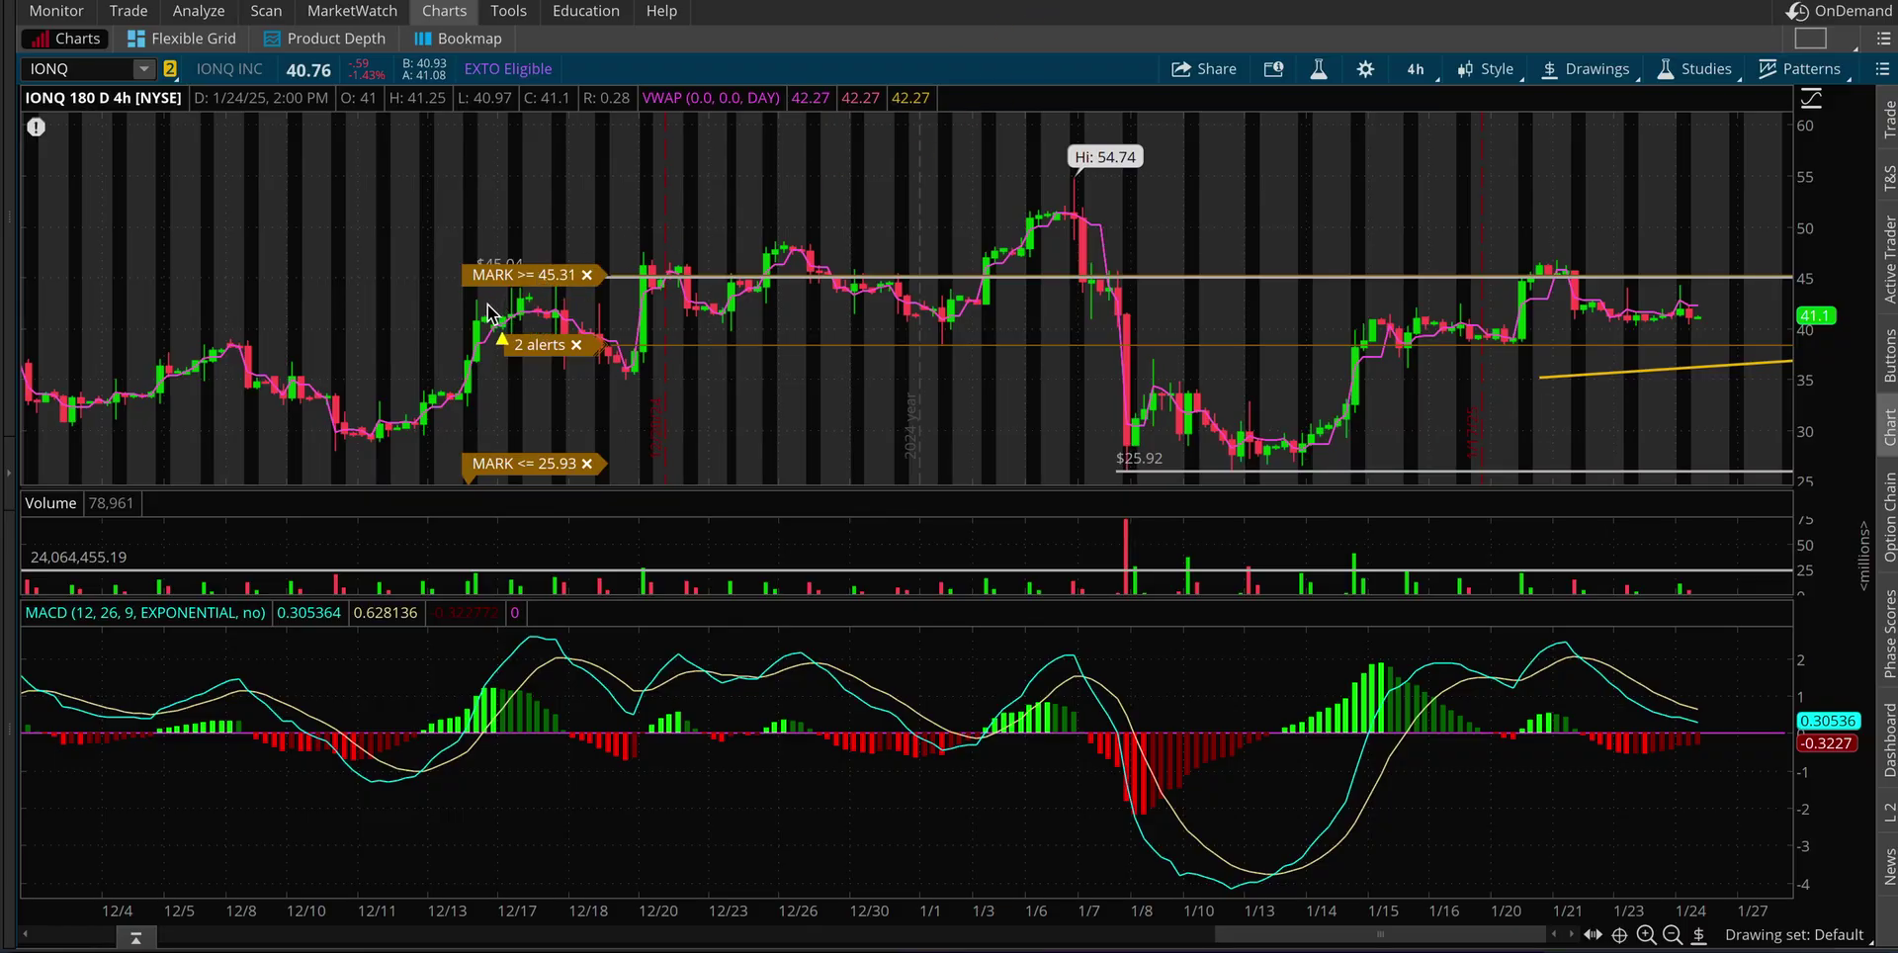
{"action": "mouse_move", "coordinate": [485, 305]}
{"action": "left_mouse_down"}
{"action": "mouse_move", "coordinate": [992, 253]}
{"action": "mouse_move", "coordinate": [1136, 200]}
{"action": "left_mouse_up"}
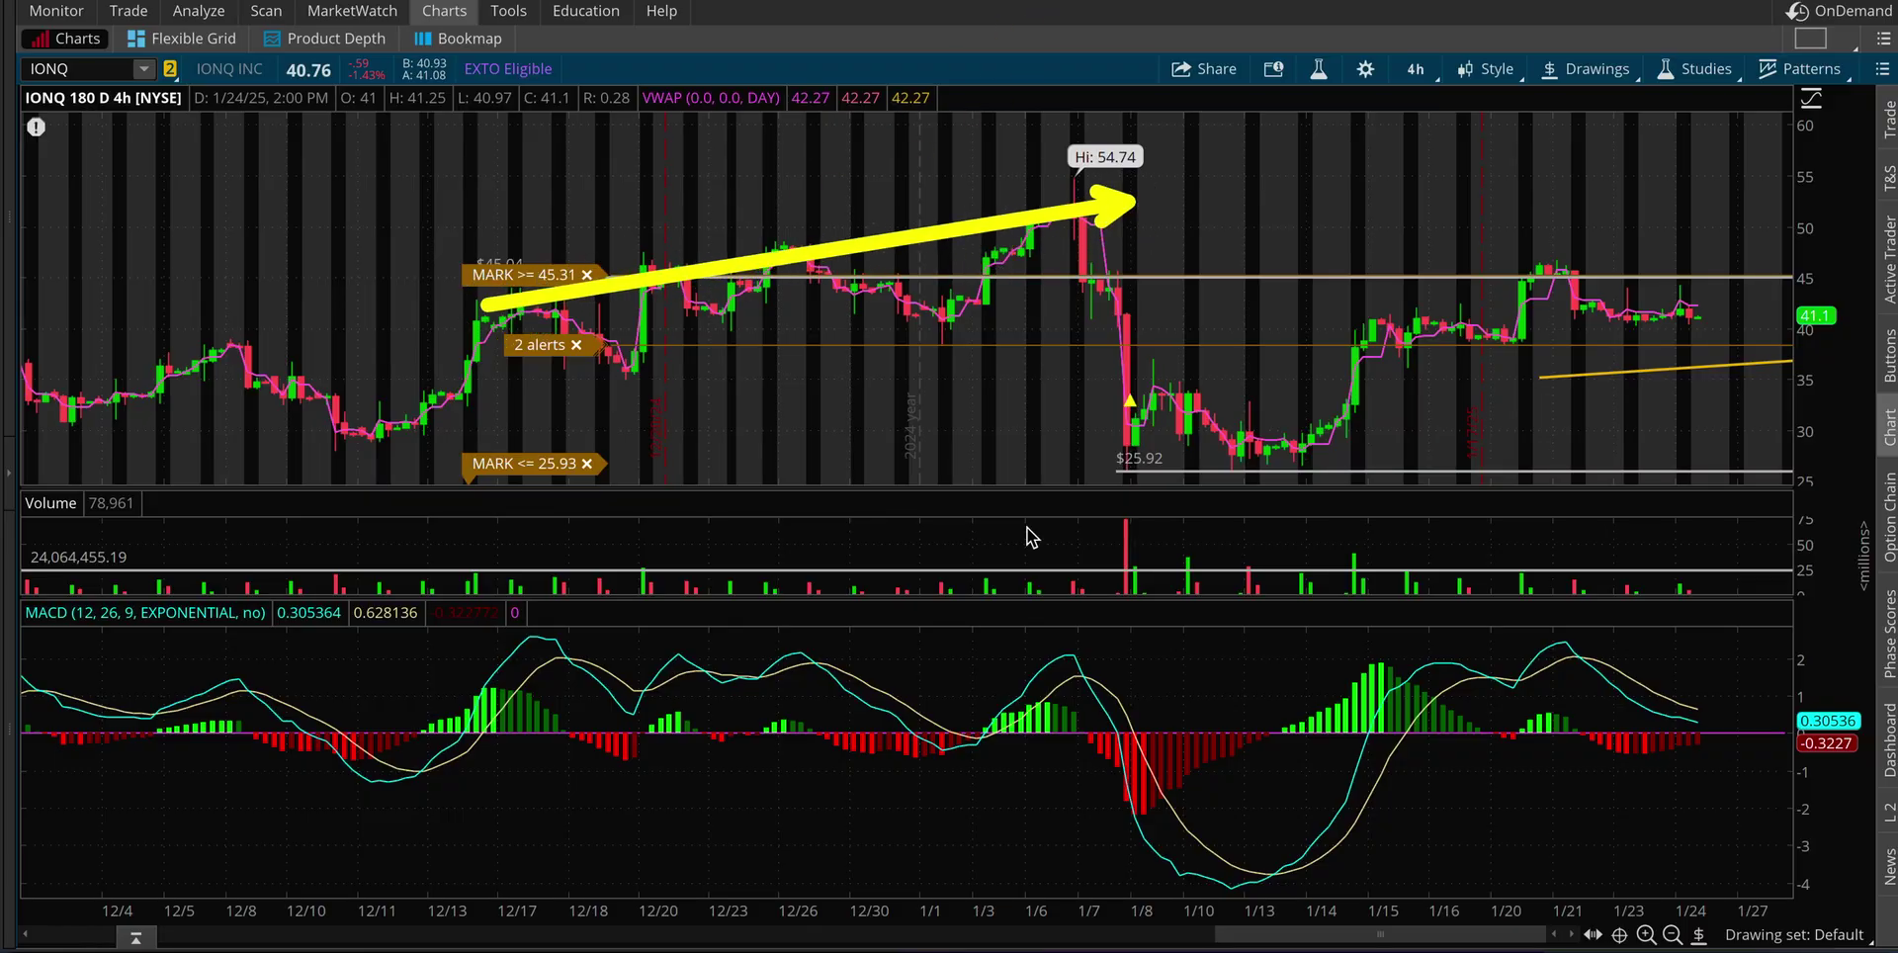
{"action": "mouse_move", "coordinate": [514, 618]}
{"action": "left_mouse_down"}
{"action": "mouse_move", "coordinate": [1208, 767]}
{"action": "mouse_move", "coordinate": [1197, 675]}
{"action": "left_mouse_up"}
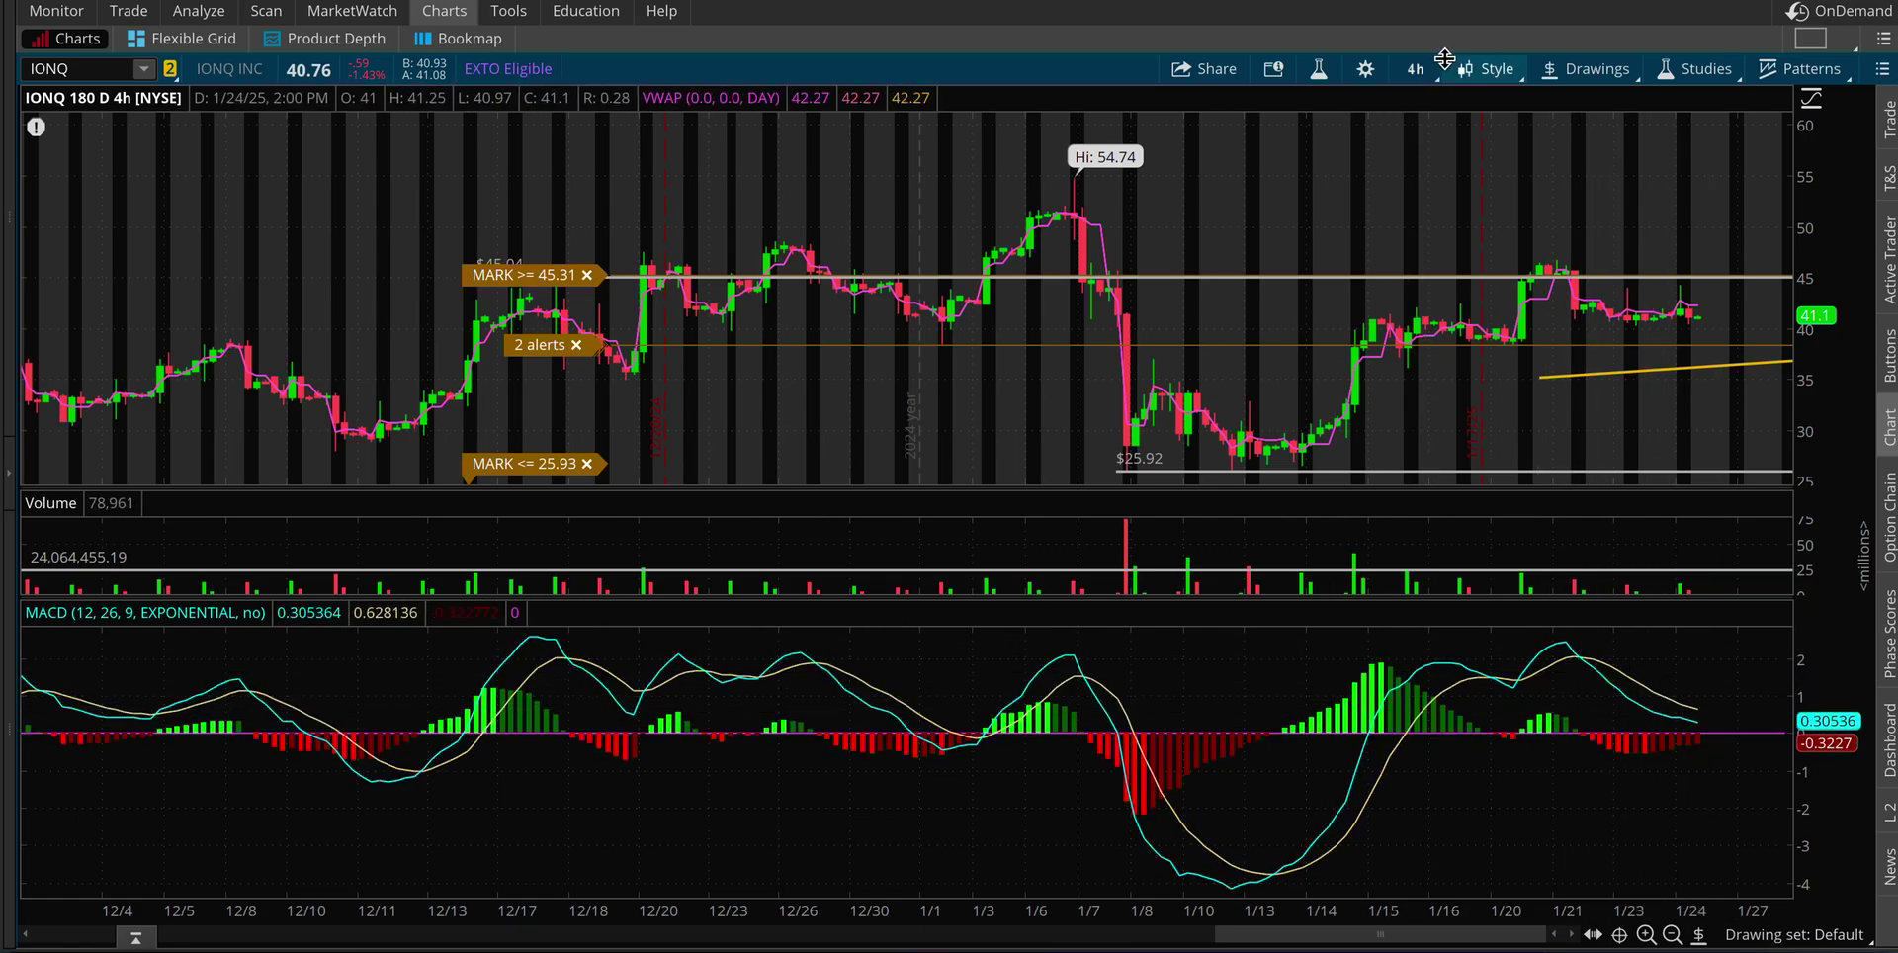
Step: Switch the chart to the 30 D : 1h time frame and draw a falling arrow across the MACD peaks since mid-January
{"action": "left_click", "coordinate": [1415, 68]}
{"action": "left_click", "coordinate": [1369, 341]}
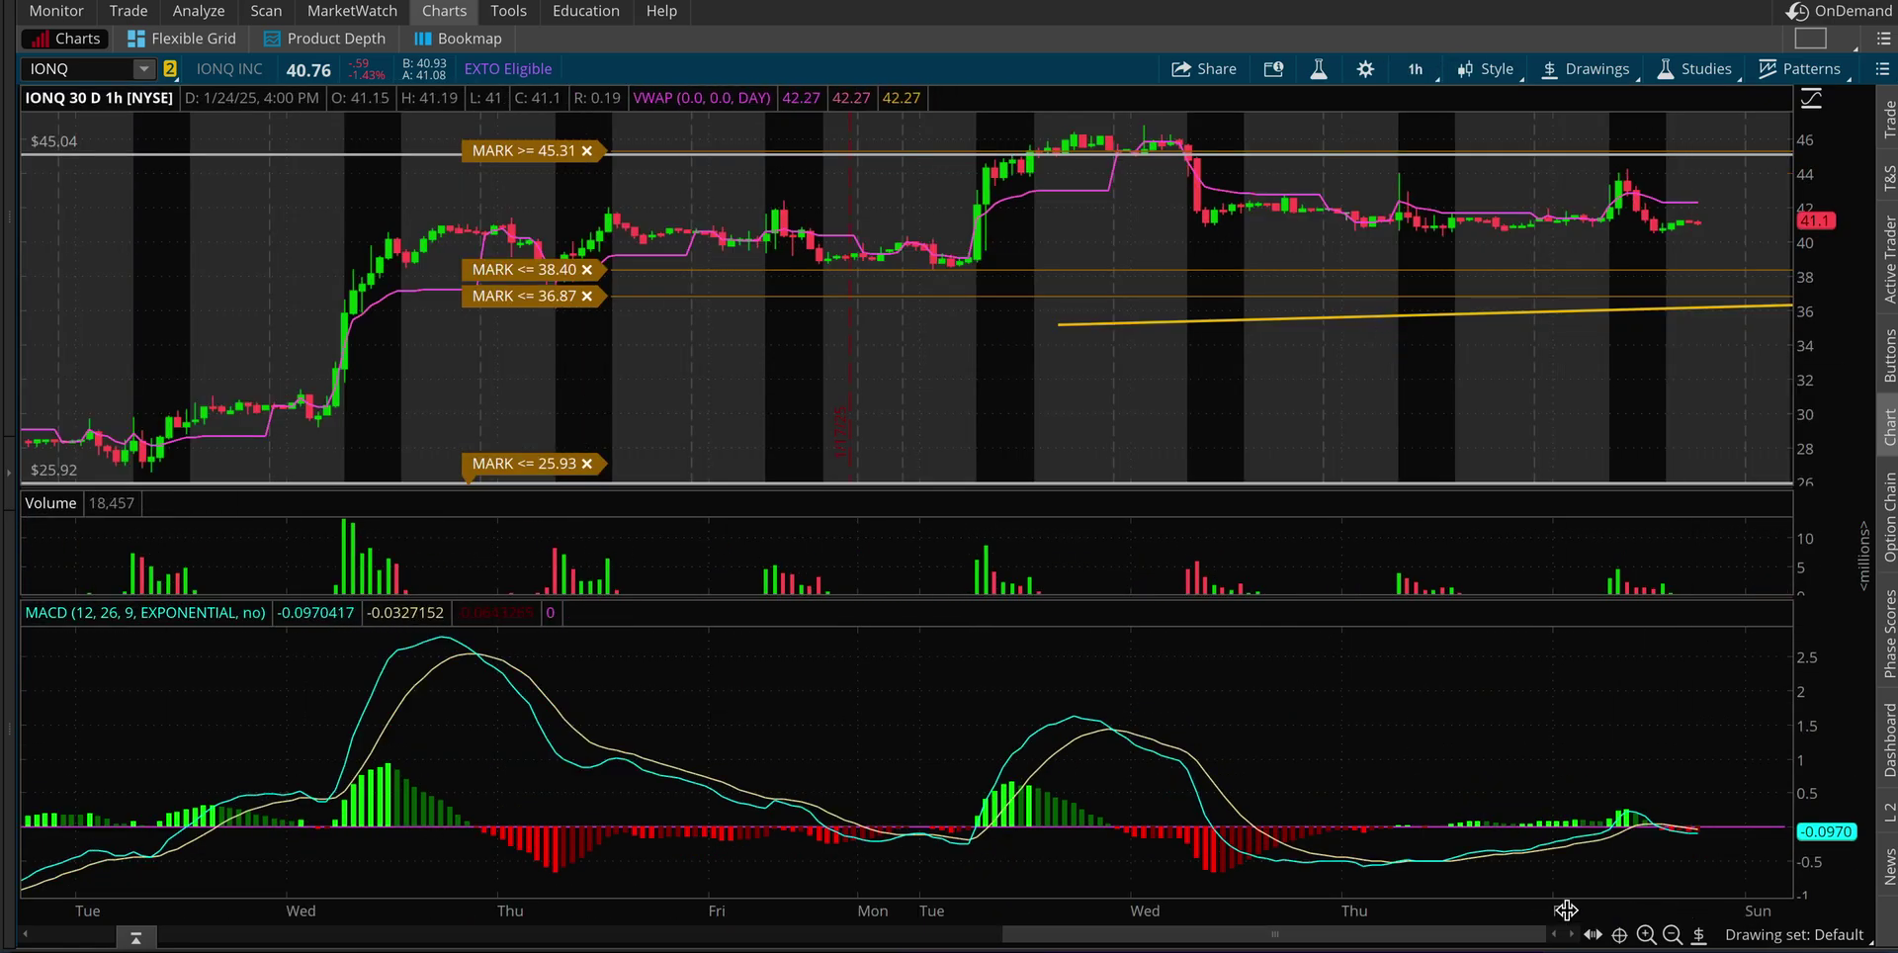
{"action": "left_click", "coordinate": [1671, 935]}
{"action": "left_click", "coordinate": [1672, 934]}
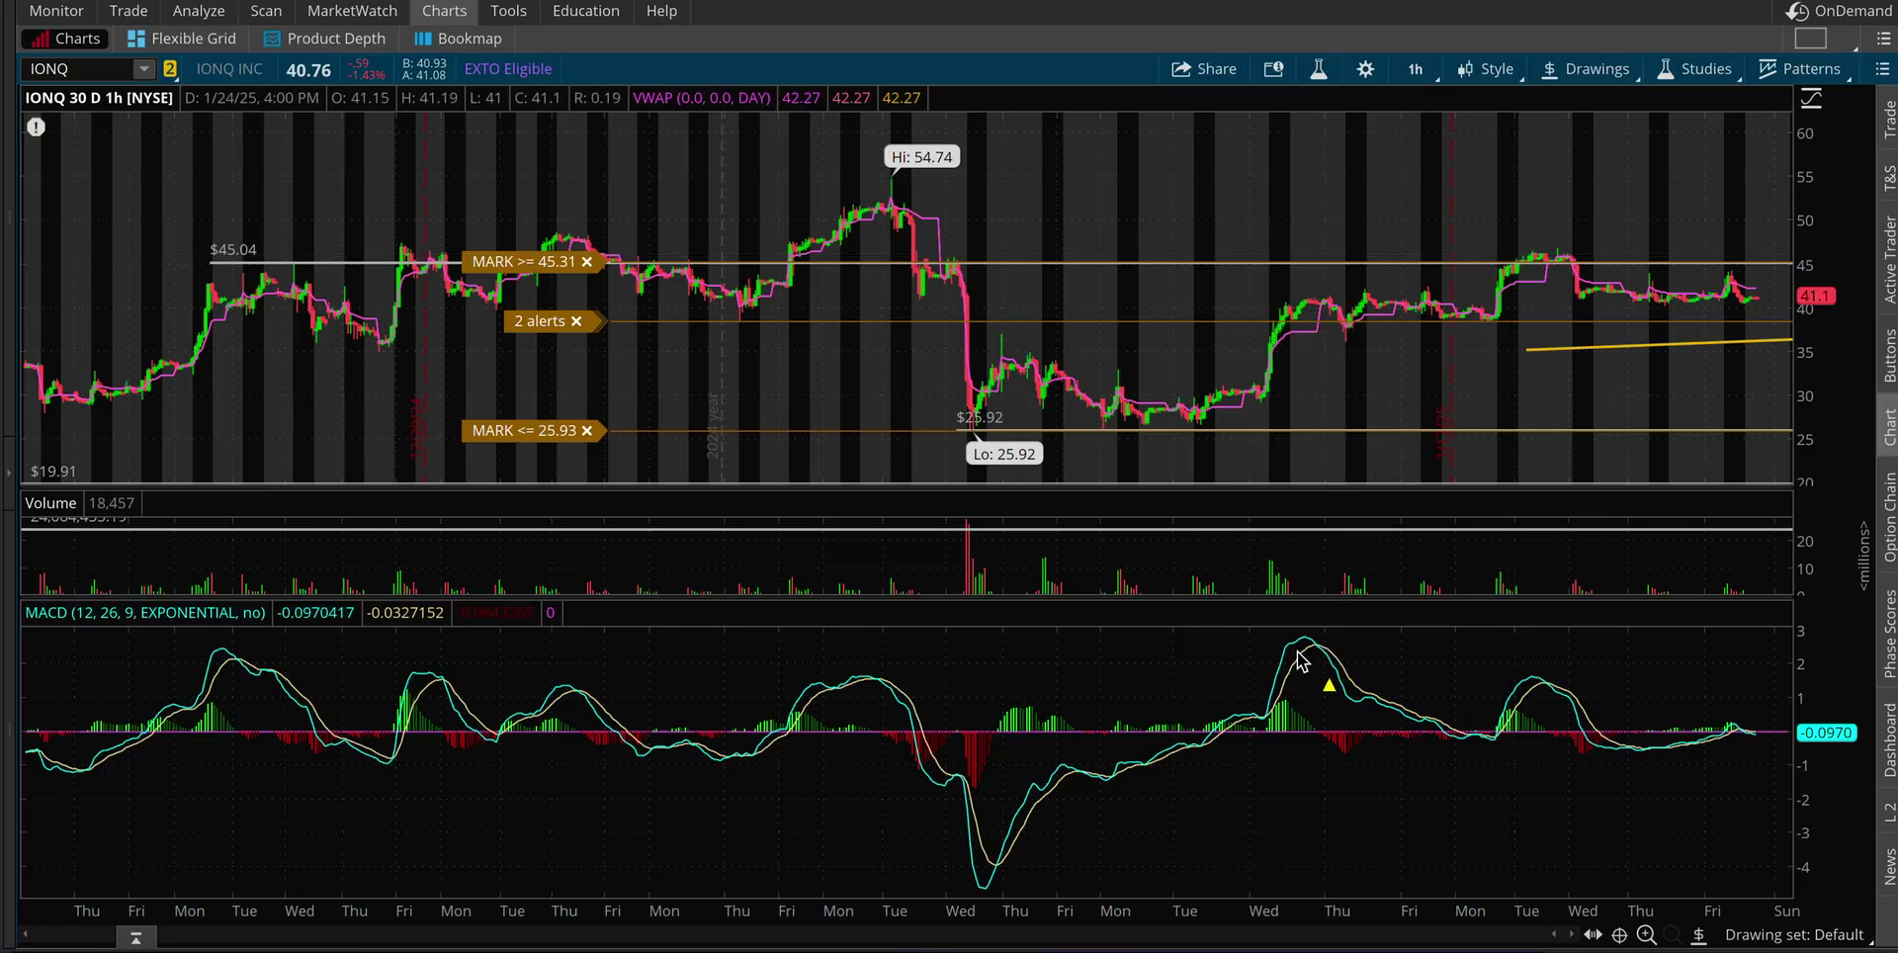
{"action": "mouse_move", "coordinate": [1245, 621]}
{"action": "left_mouse_down"}
{"action": "mouse_move", "coordinate": [1815, 757]}
{"action": "mouse_move", "coordinate": [1845, 743]}
{"action": "left_mouse_up"}
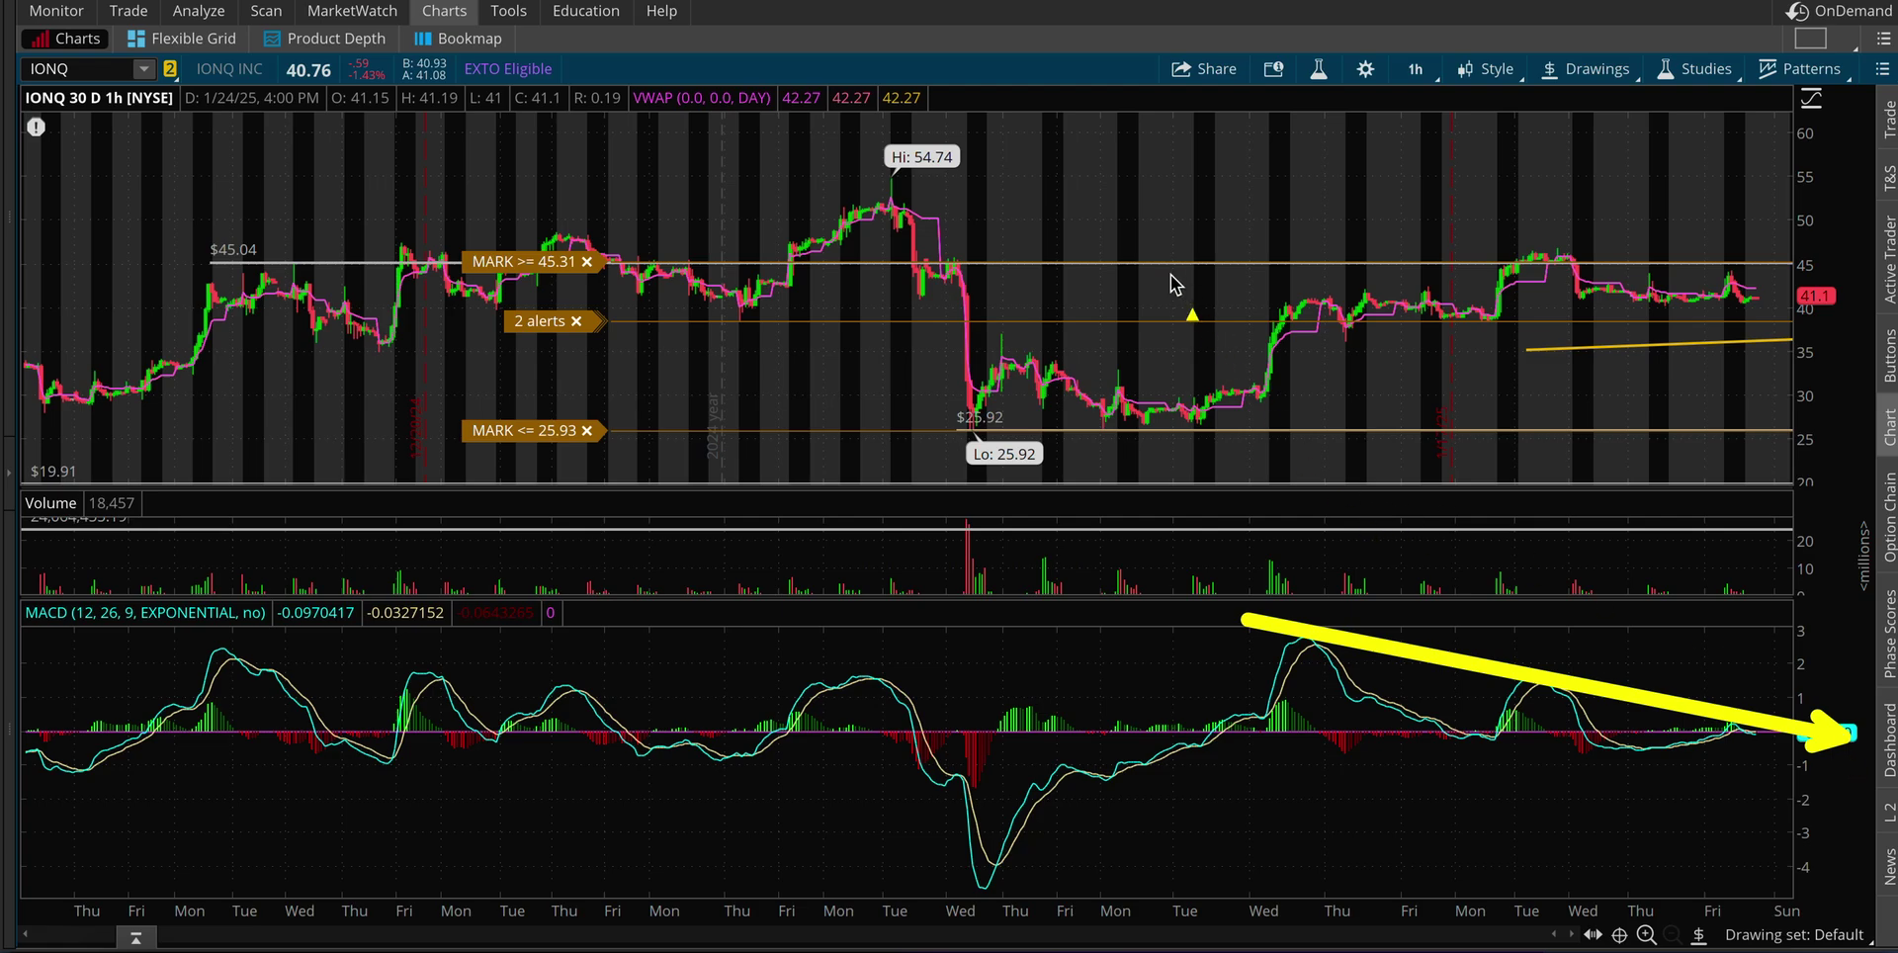
Step: Point arrows at the mid-January price surge on the 1h chart and examine the price action since then
{"action": "left_click_drag", "start_coordinate": [1098, 231], "coordinate": [1231, 364]}
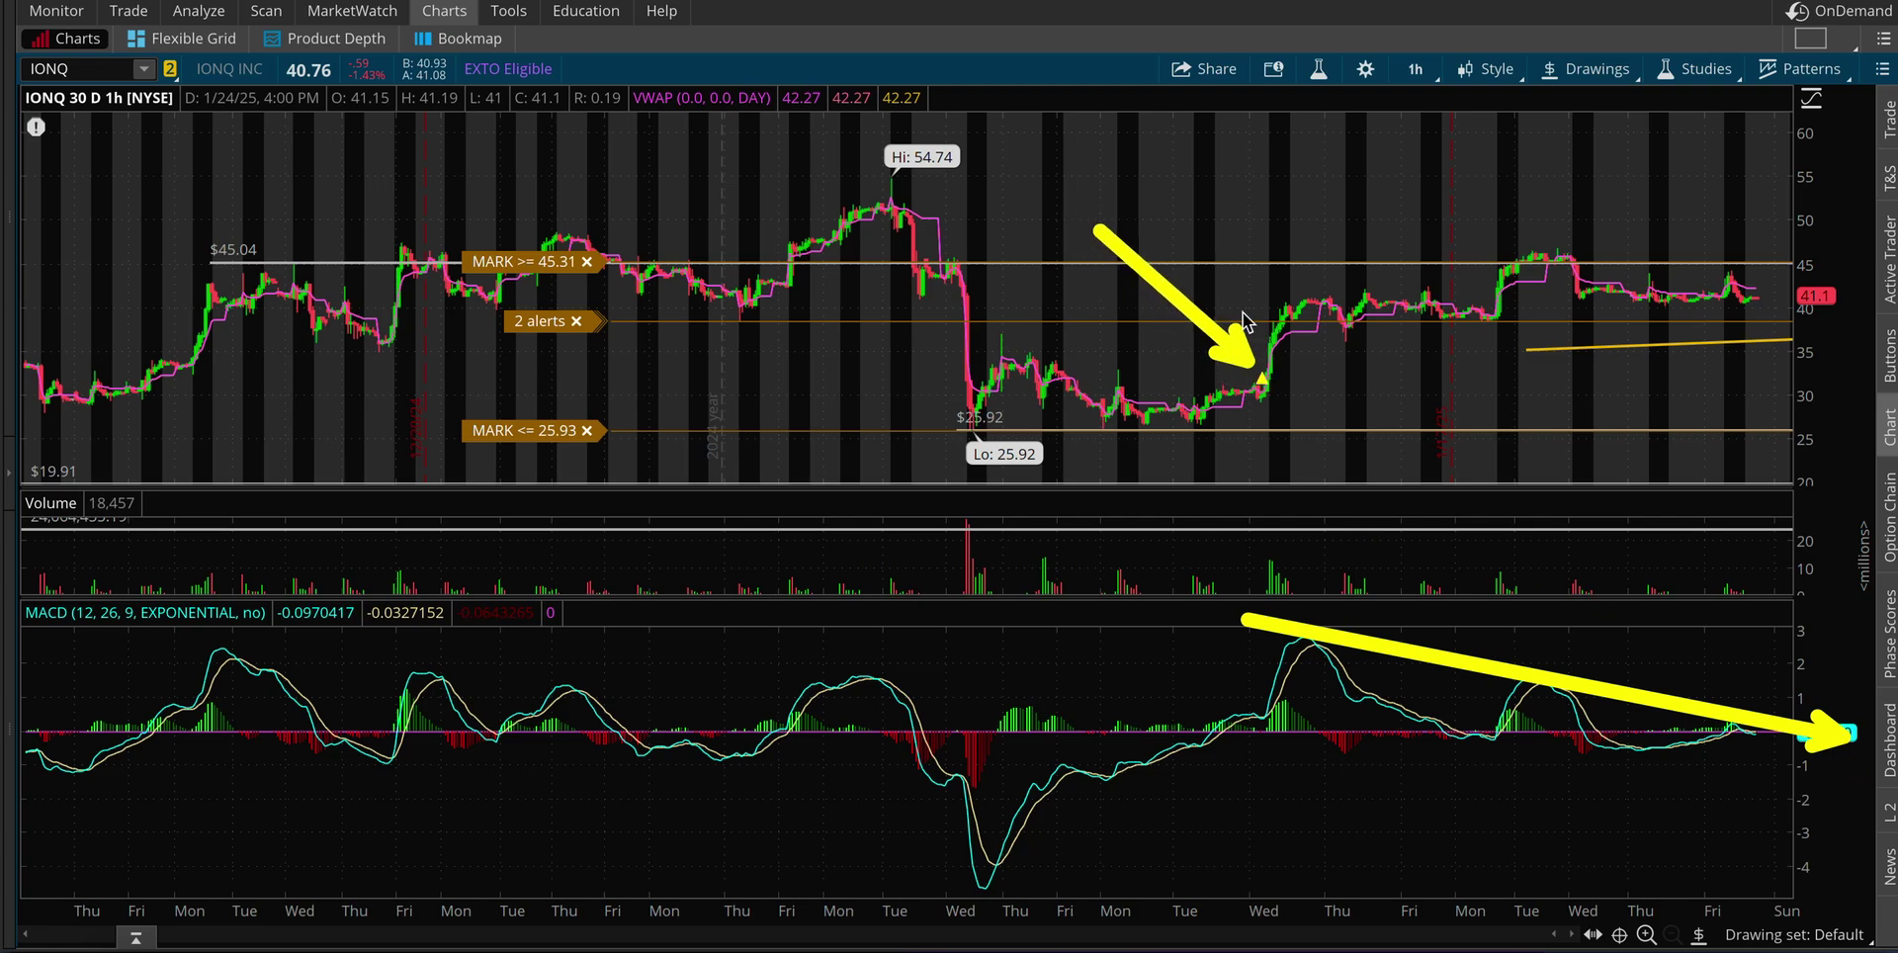
{"action": "left_click_drag", "start_coordinate": [1184, 209], "coordinate": [1264, 314]}
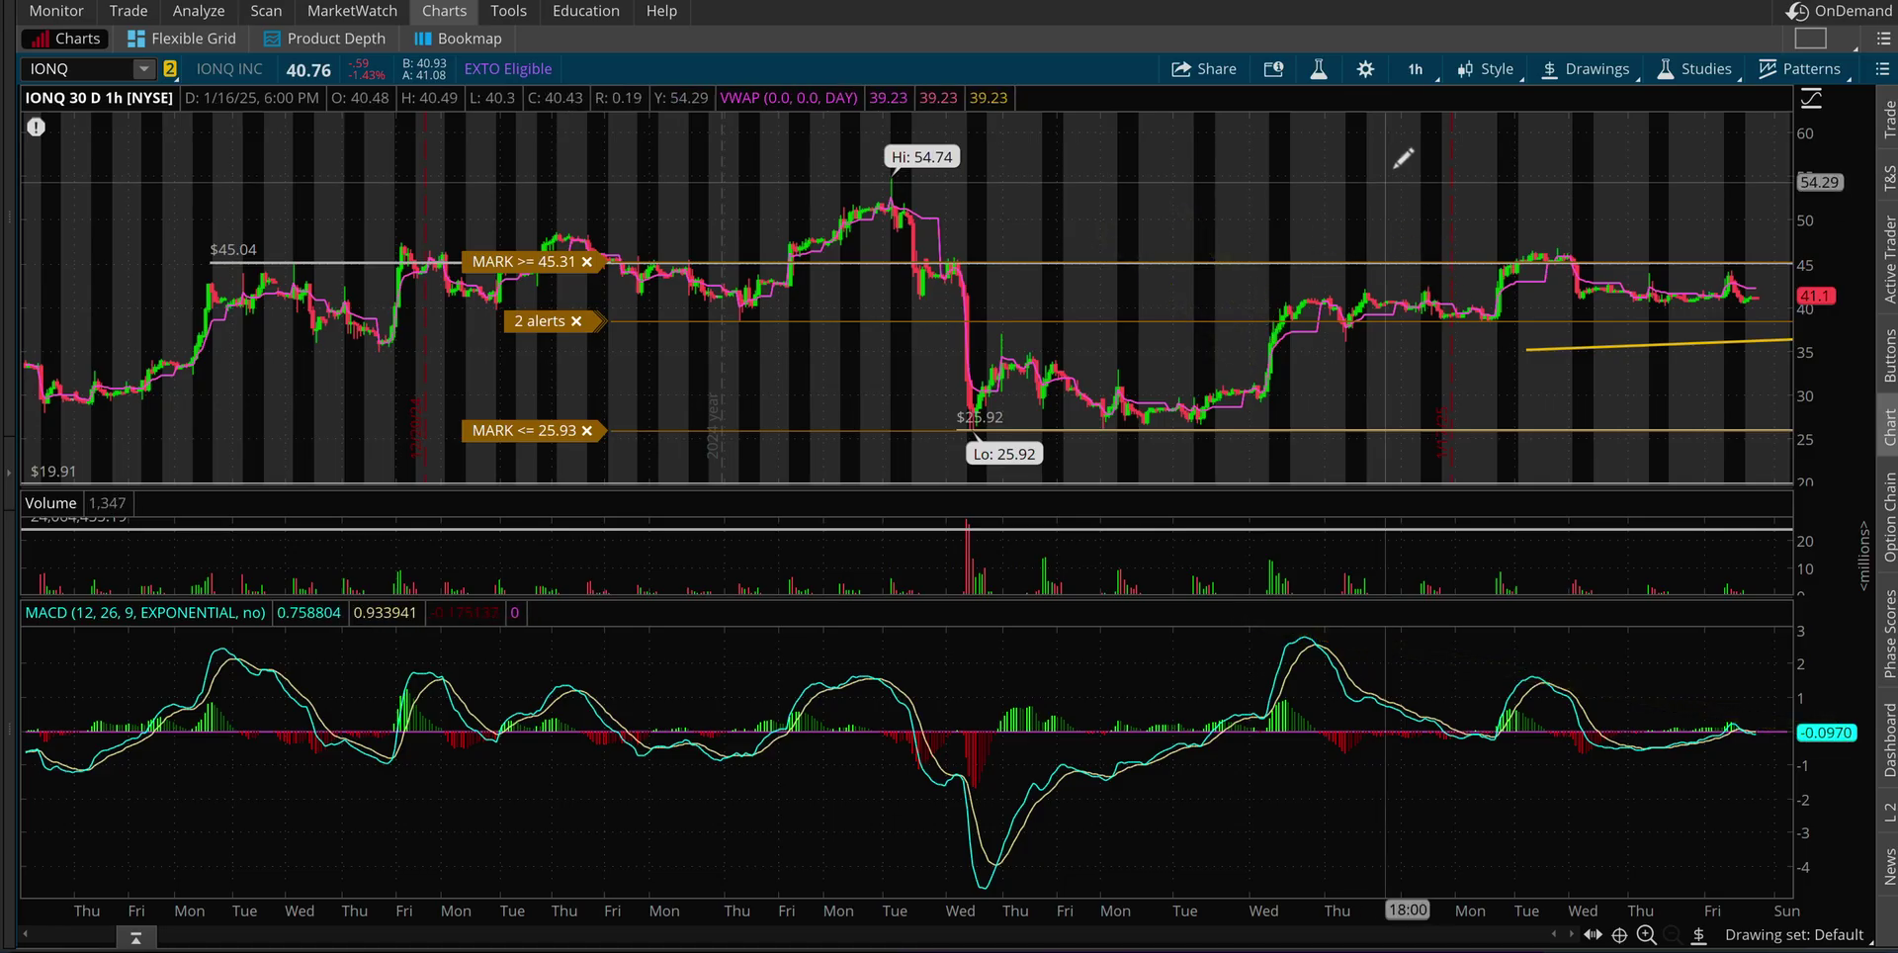
{"action": "left_click_drag", "start_coordinate": [1211, 210], "coordinate": [1885, 744]}
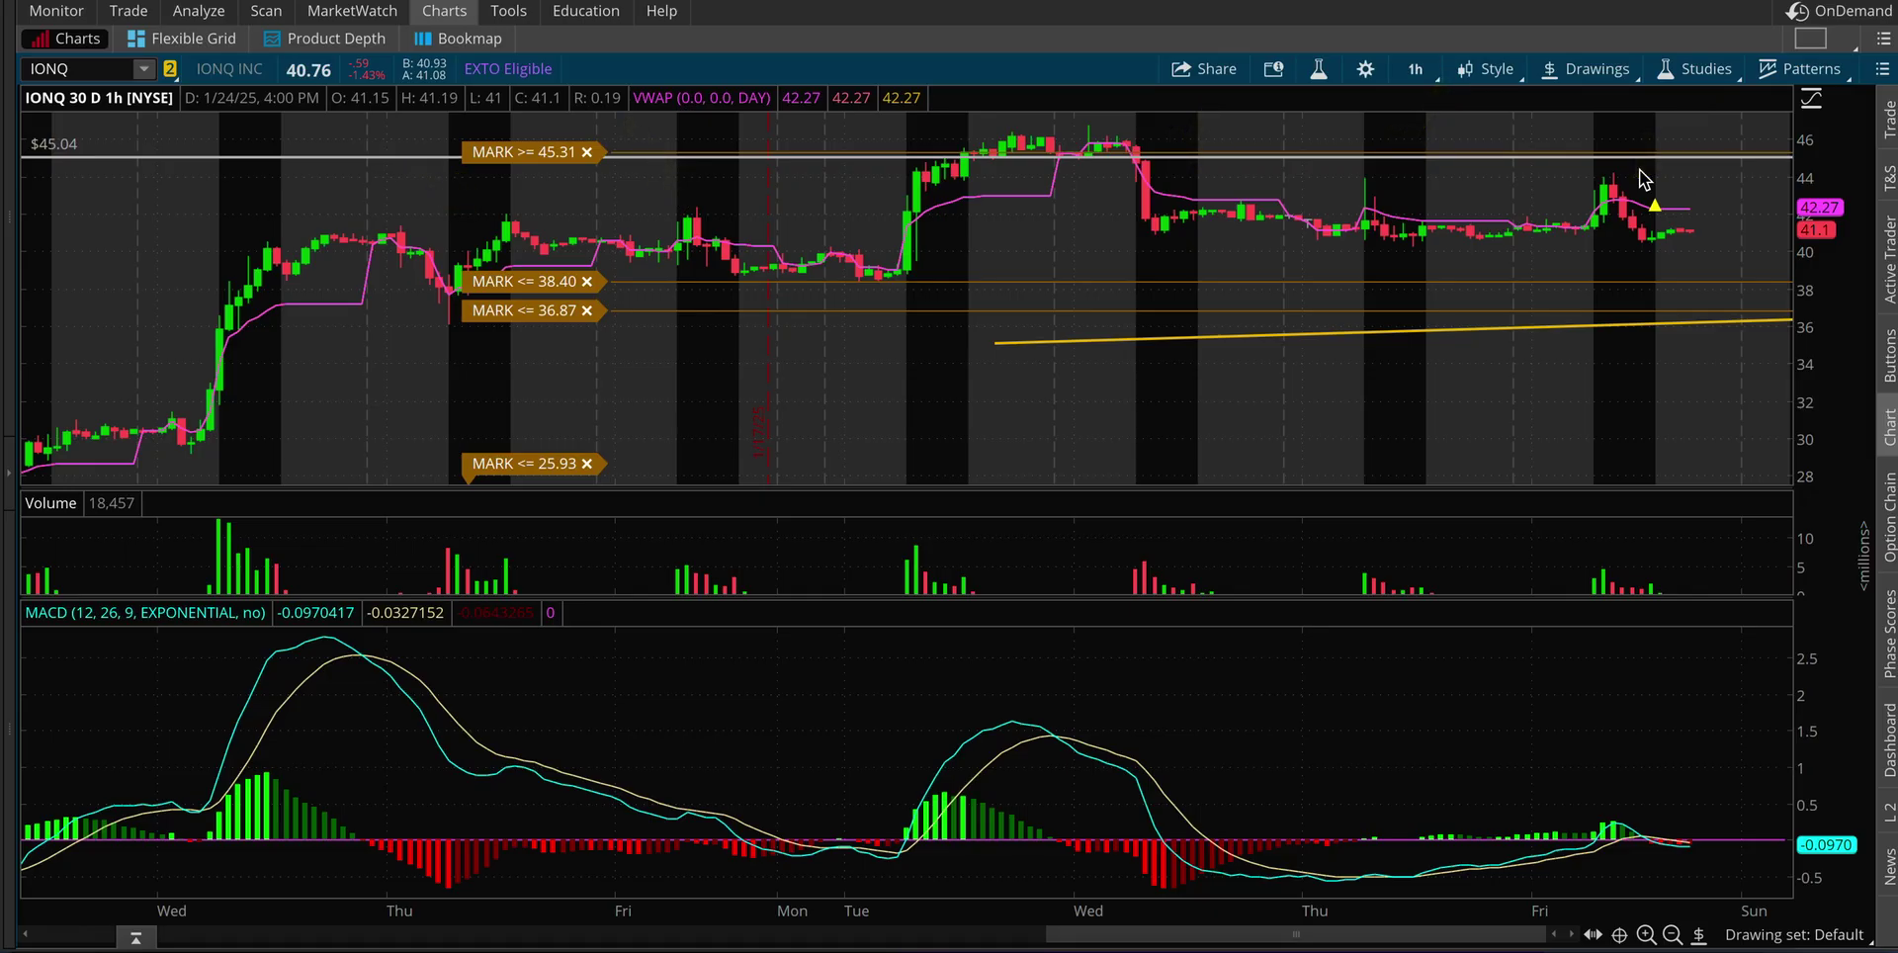
Step: Load the vwap study set on the 1h chart and show the full 30-day range
{"action": "left_click", "coordinate": [1696, 68]}
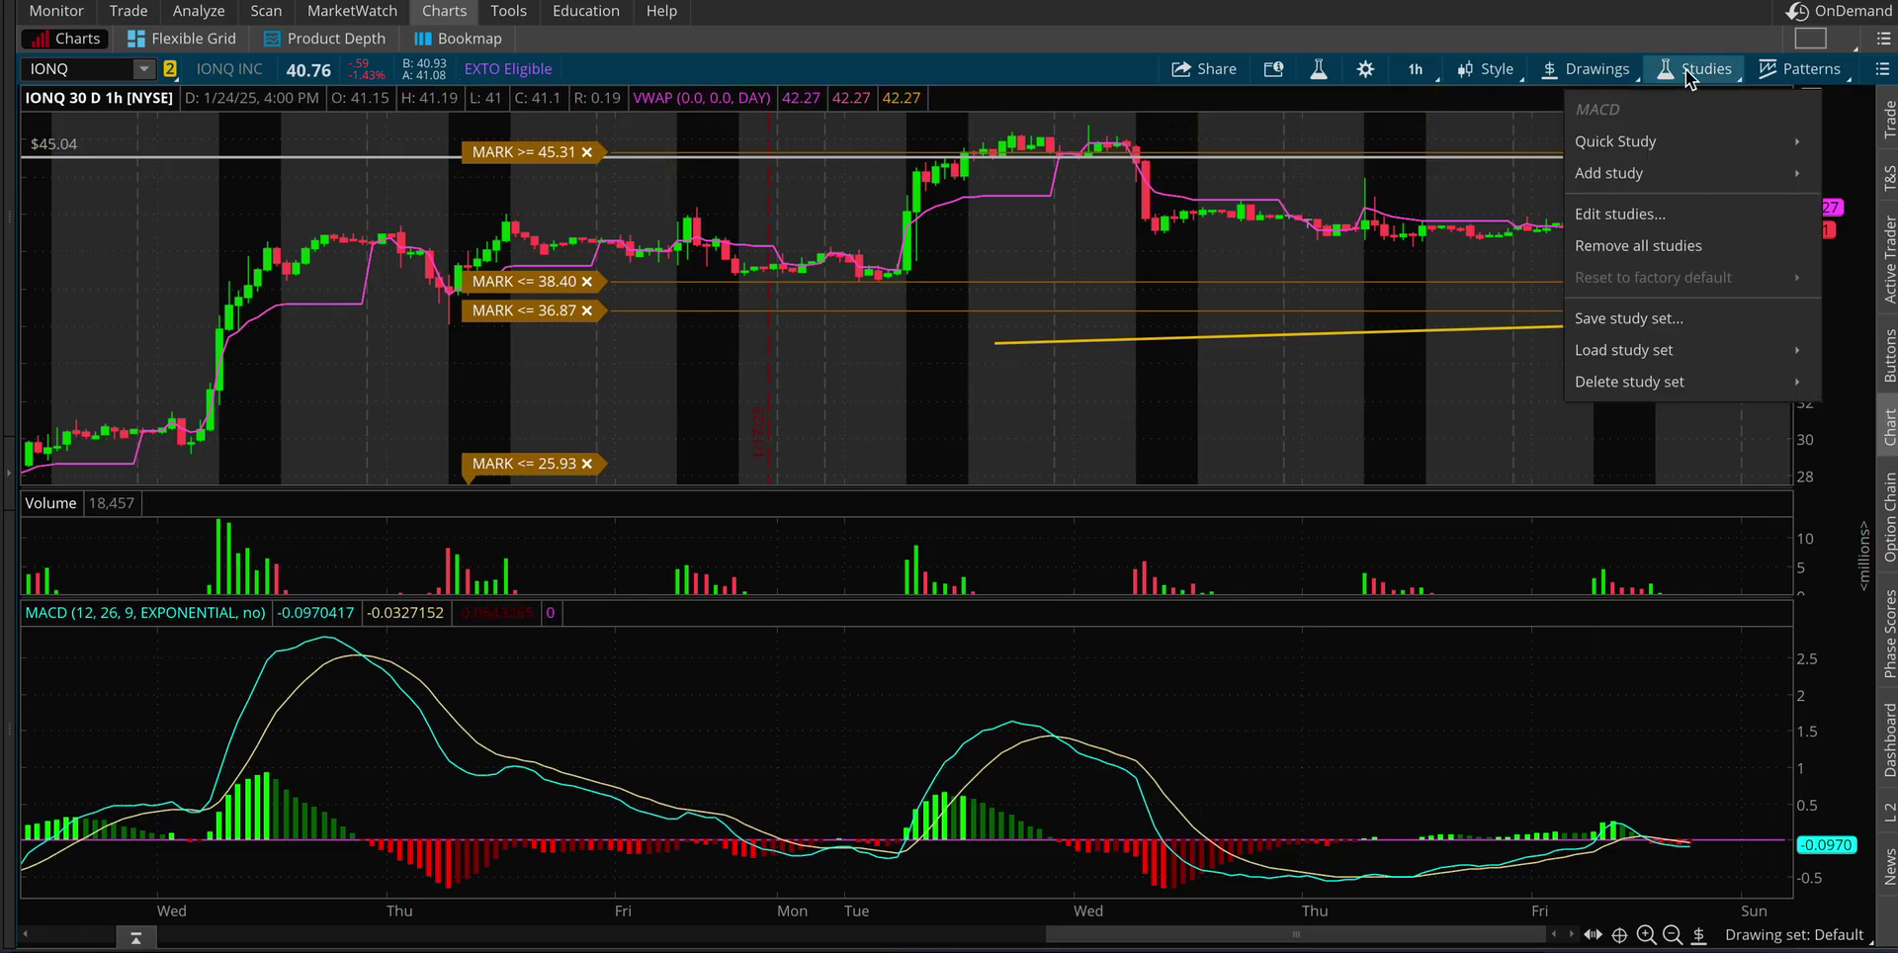
{"action": "mouse_move", "coordinate": [1678, 349]}
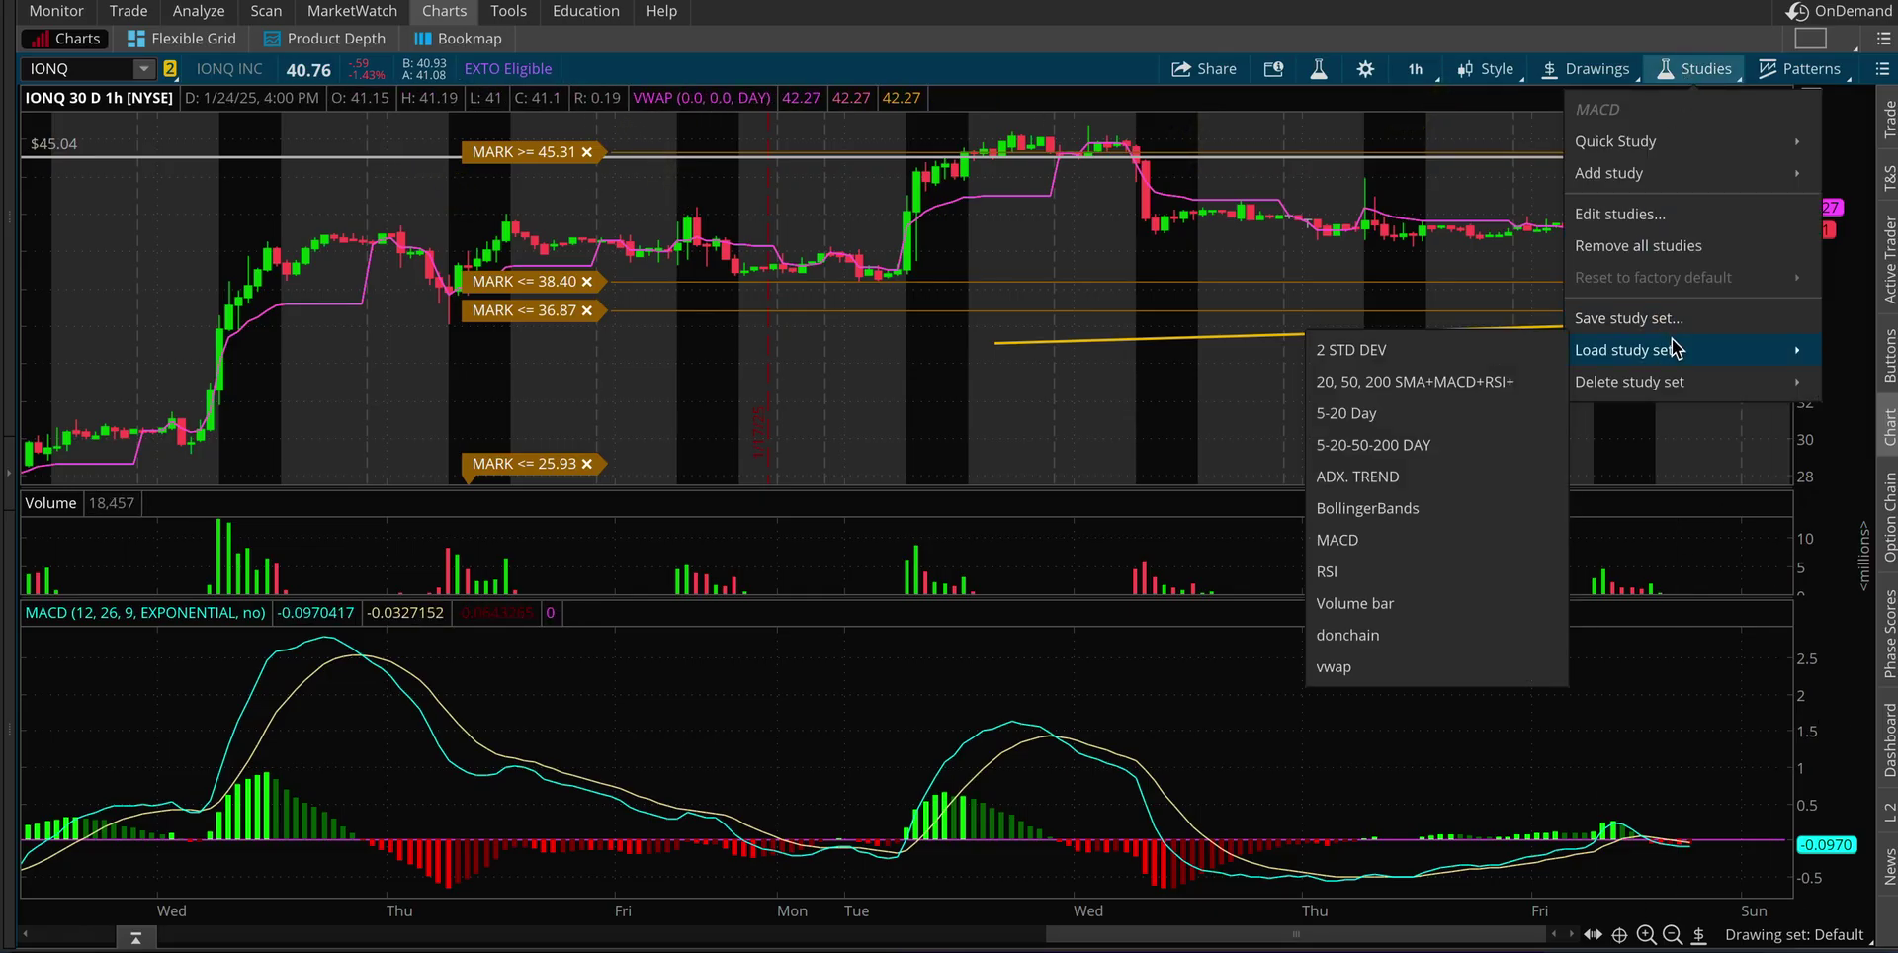
{"action": "left_click", "coordinate": [1379, 667]}
{"action": "left_click", "coordinate": [1672, 934]}
{"action": "left_click", "coordinate": [1672, 934]}
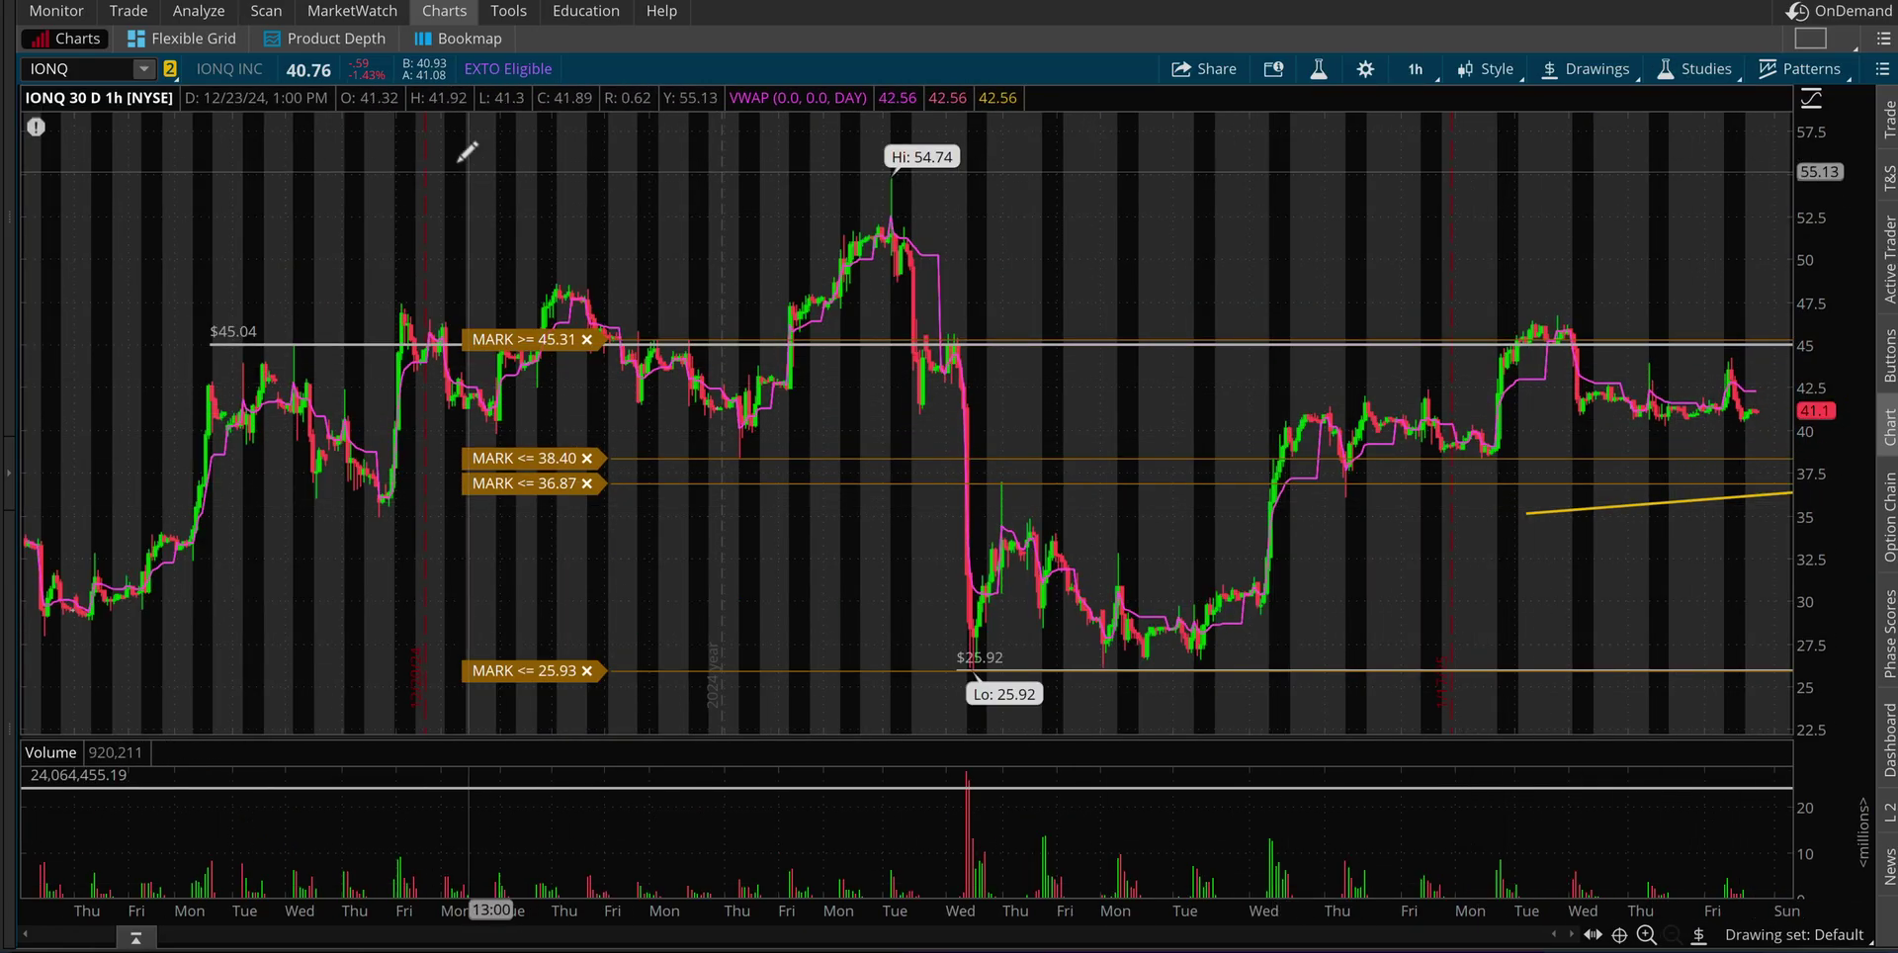
Step: Open IONQ's option chain and draw arrows along the implied volatility column and at the 21 FEB 25 expiration and its expected move
{"action": "left_click", "coordinate": [129, 11]}
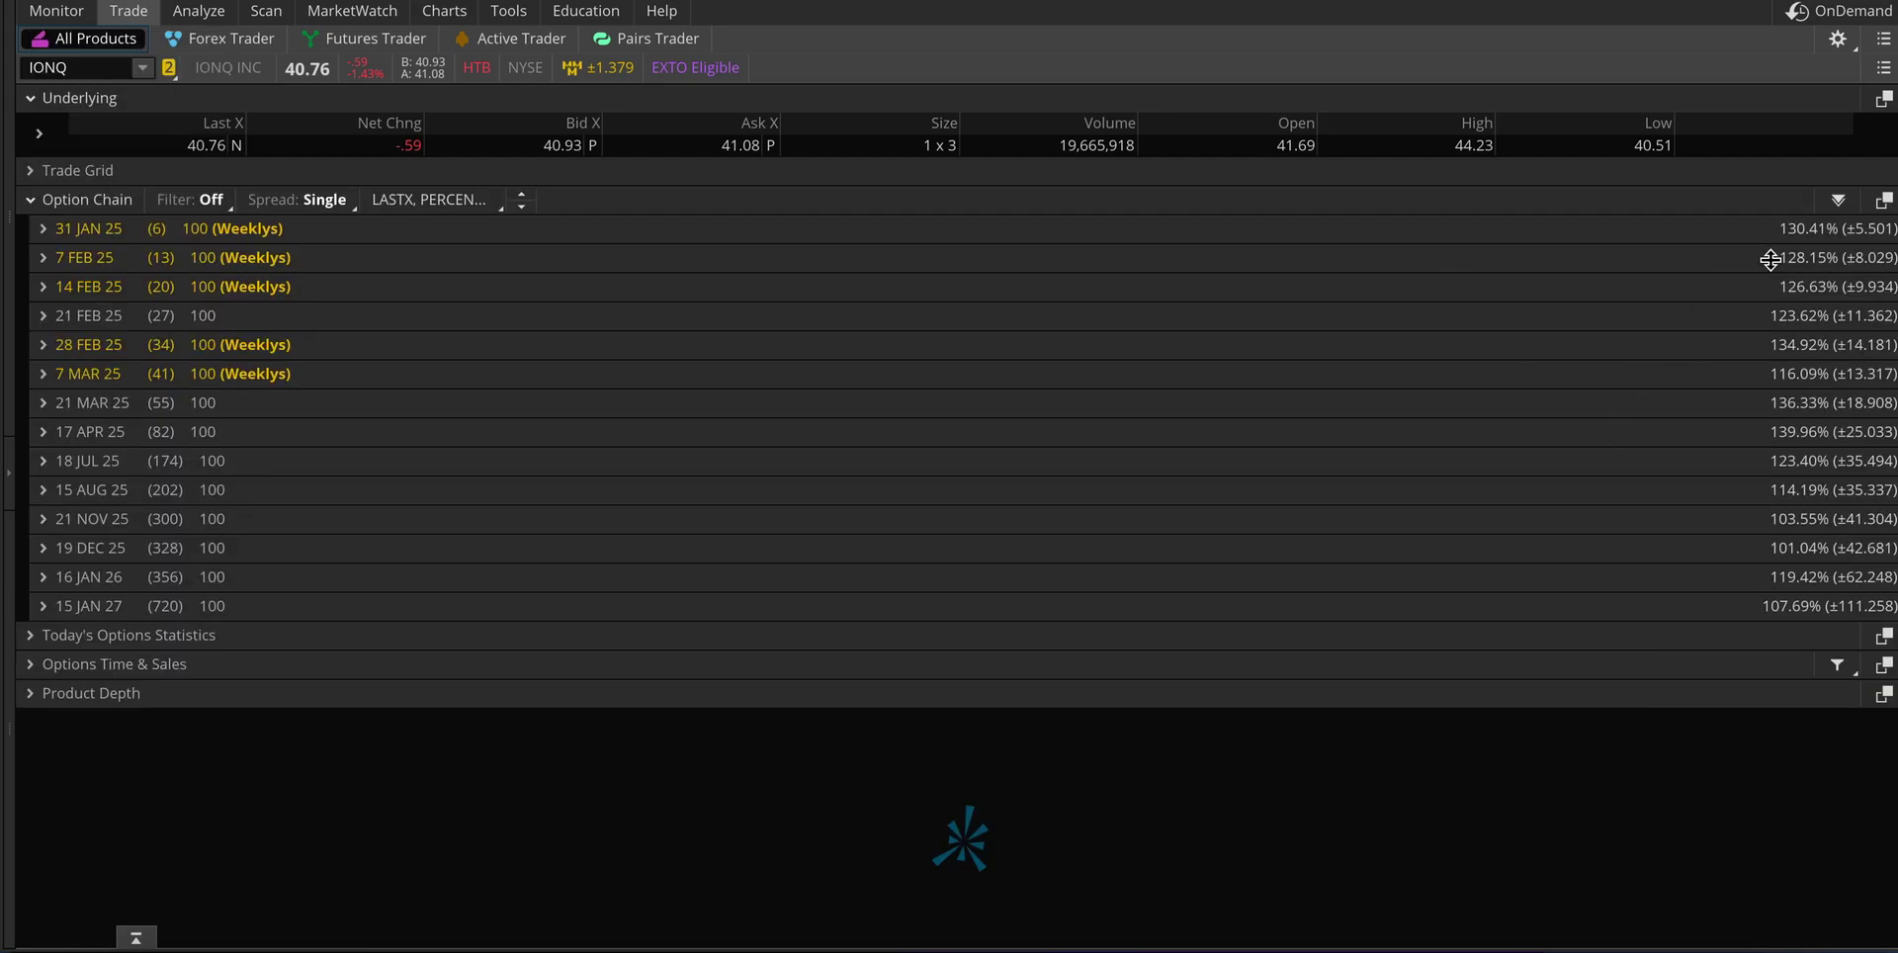
{"action": "left_click", "coordinate": [1736, 203]}
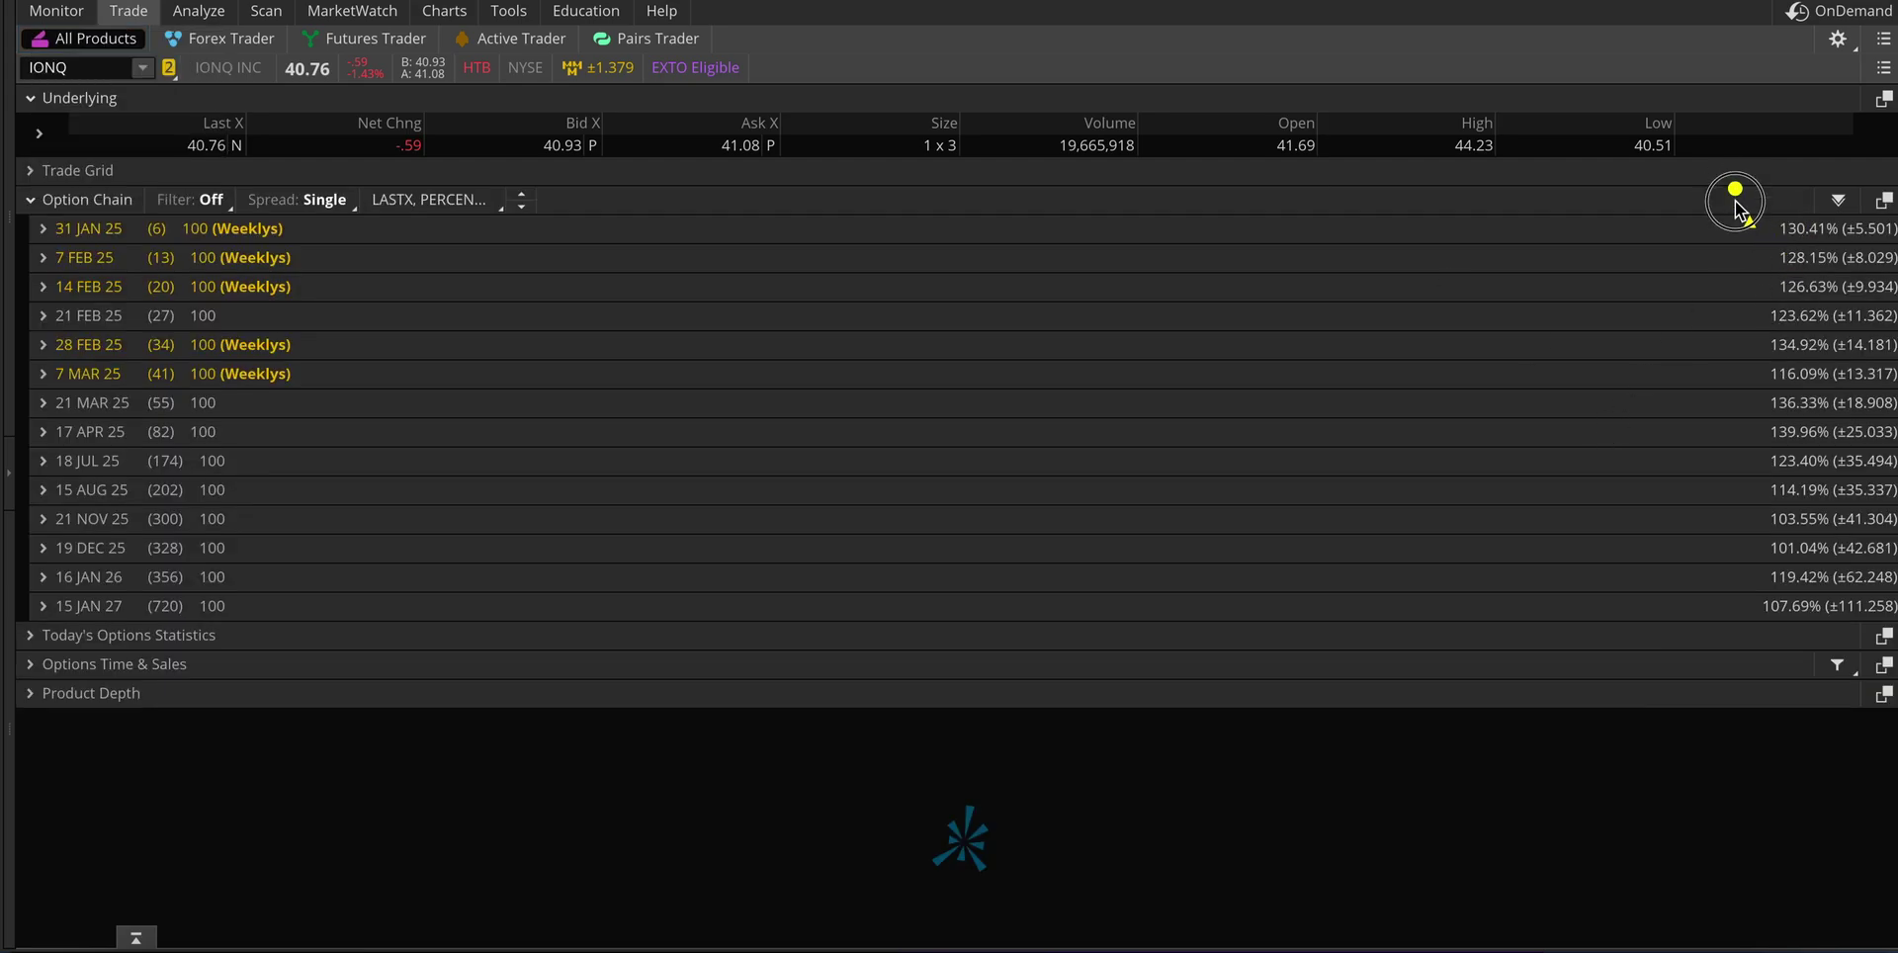
{"action": "mouse_move", "coordinate": [1736, 193]}
{"action": "left_mouse_down"}
{"action": "mouse_move", "coordinate": [1774, 659]}
{"action": "mouse_move", "coordinate": [1746, 697]}
{"action": "left_mouse_up"}
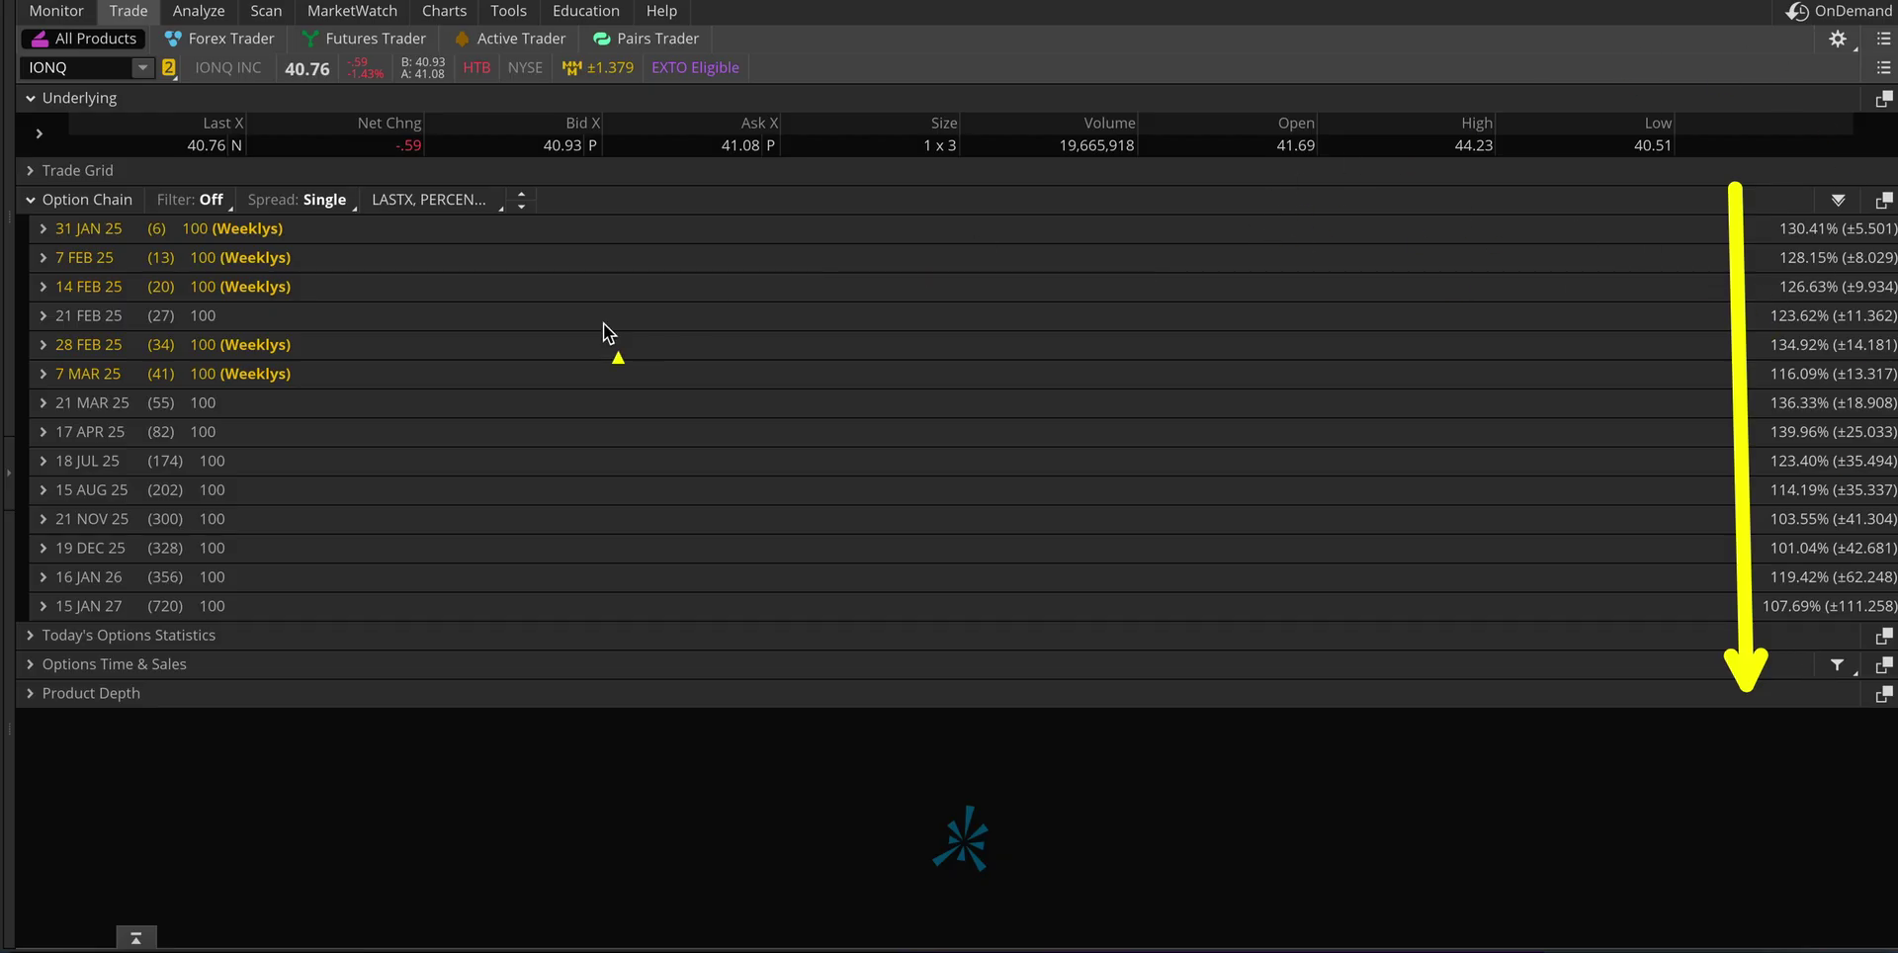
{"action": "left_click_drag", "start_coordinate": [445, 153], "coordinate": [255, 315]}
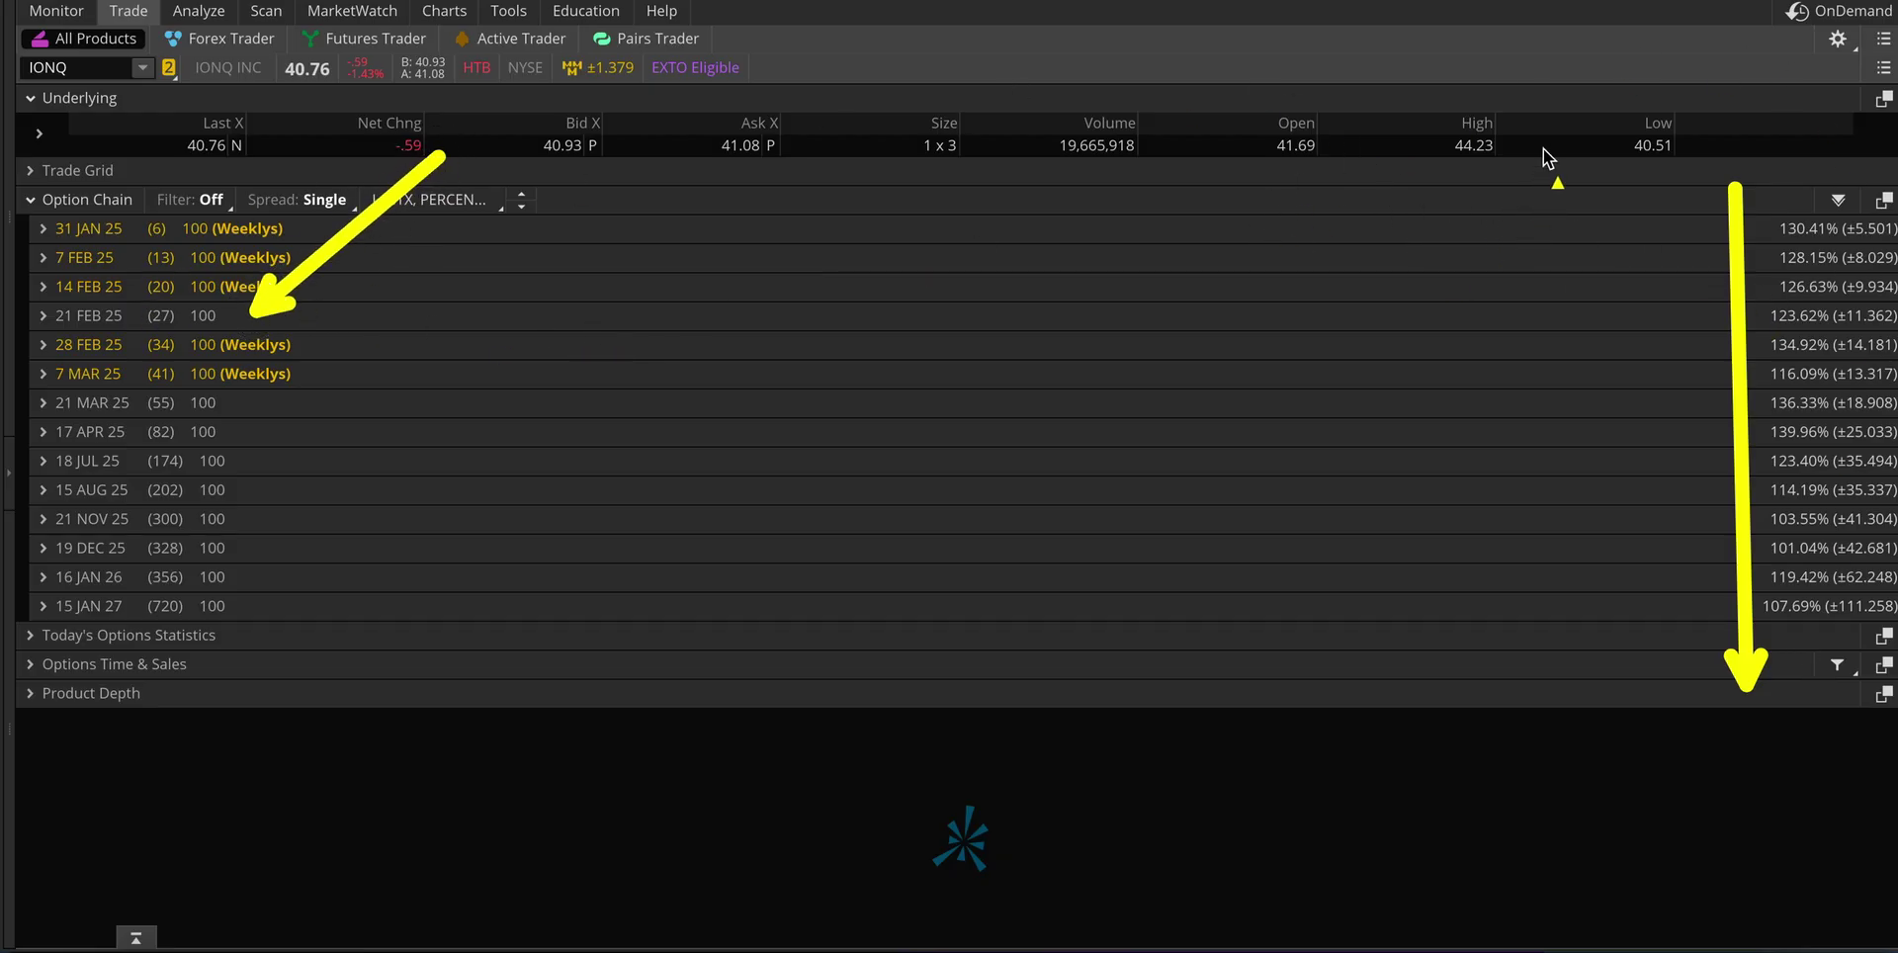
{"action": "left_click_drag", "start_coordinate": [1540, 156], "coordinate": [1762, 314]}
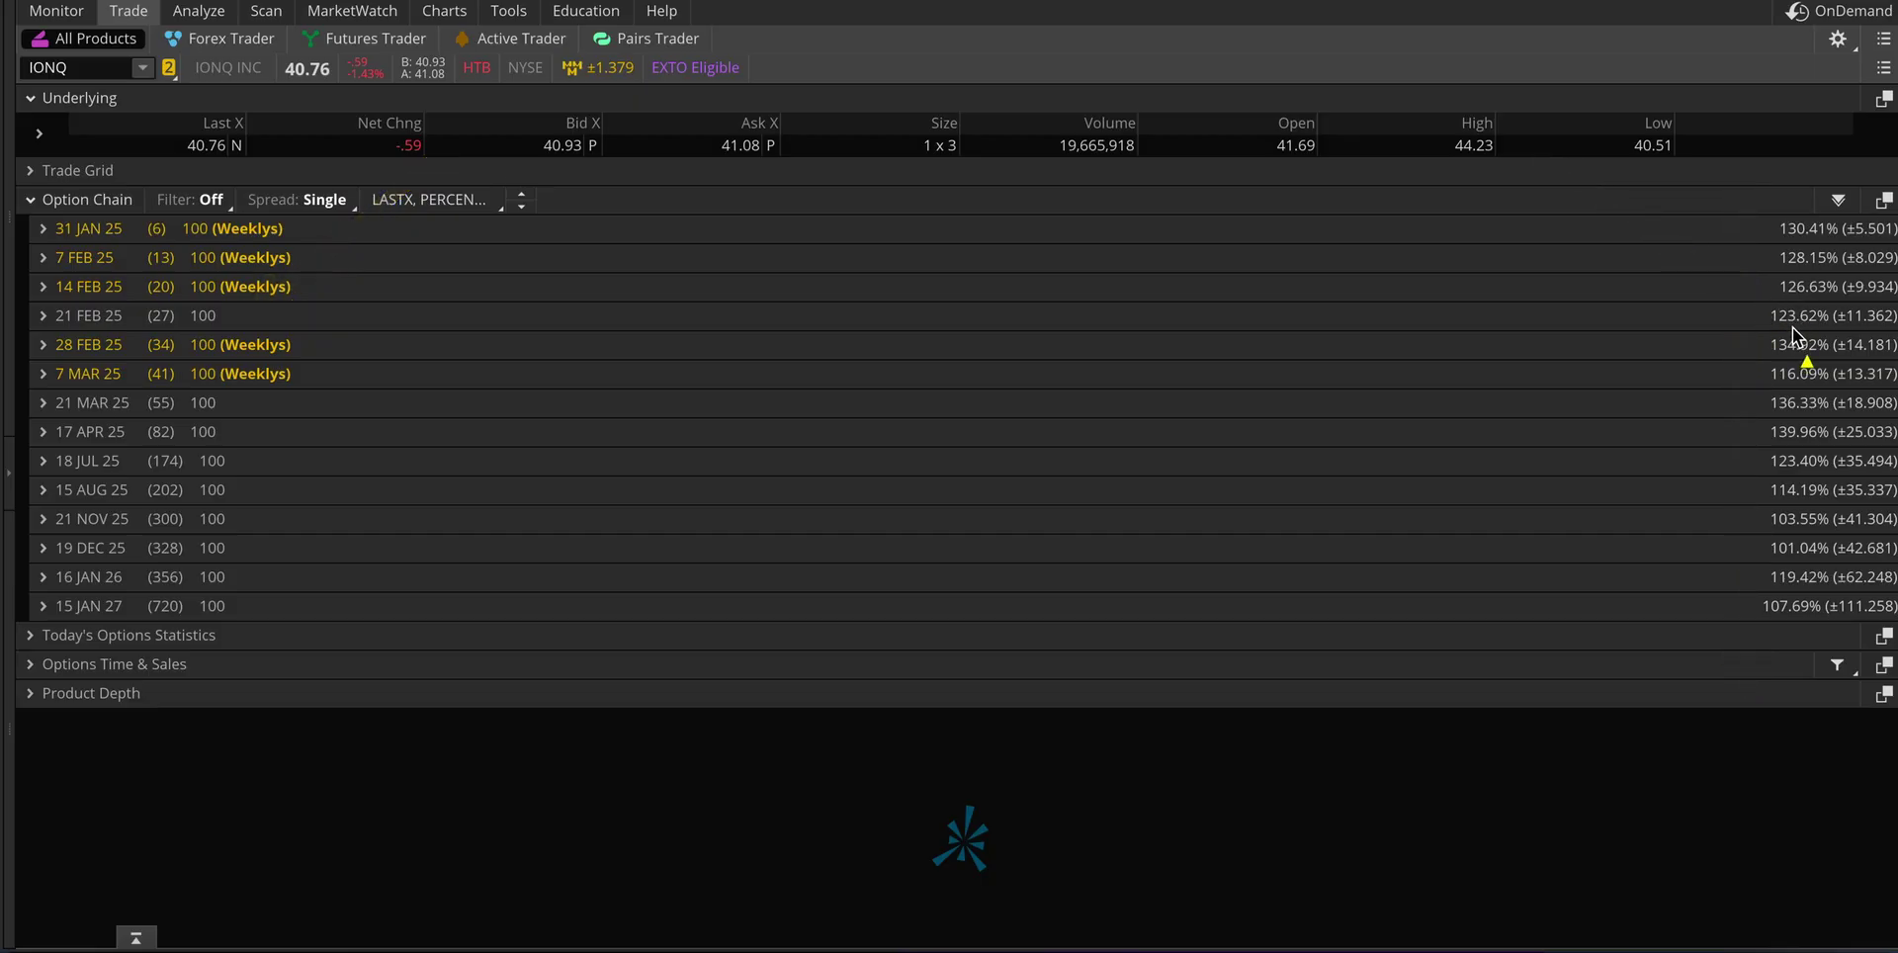
Step: Expand Today's Options Statistics and point arrows at the call and put volumes and the 0 to 20 delta put percentage
{"action": "left_click", "coordinate": [109, 640]}
{"action": "scroll", "coordinate": [832, 607], "scroll_direction": "down", "scroll_amount": 2}
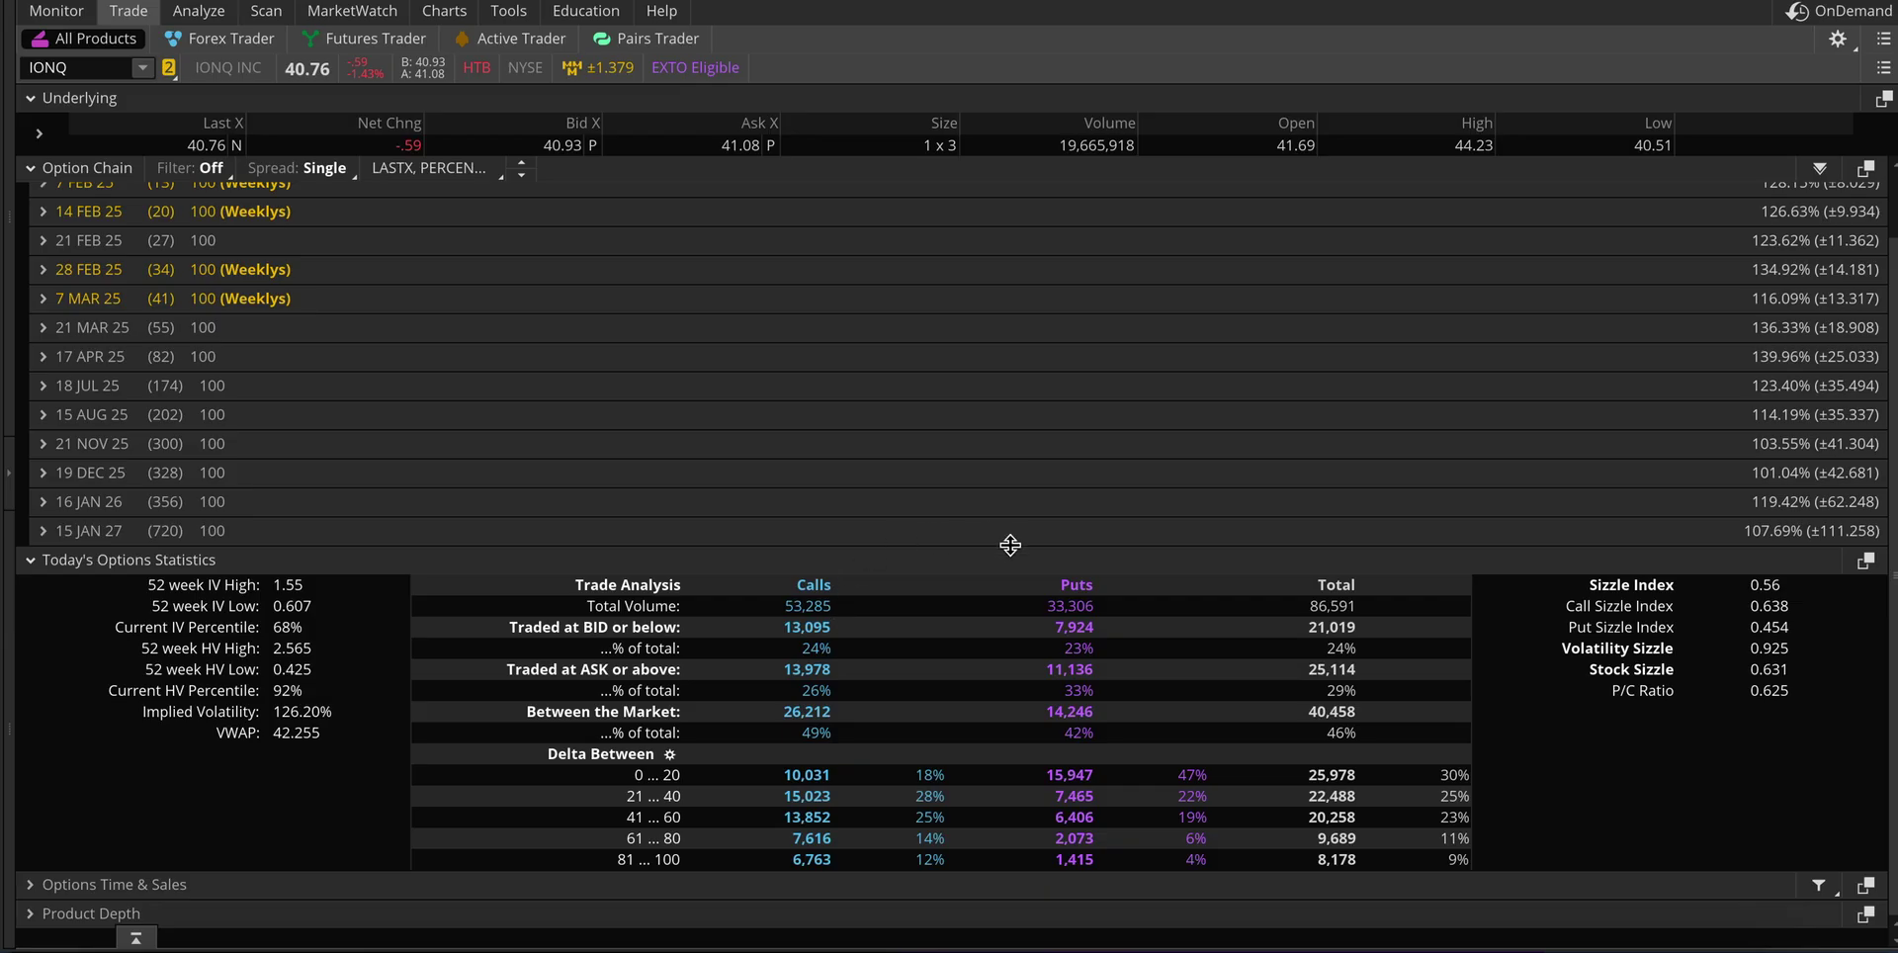
{"action": "left_click_drag", "start_coordinate": [856, 410], "coordinate": [802, 585]}
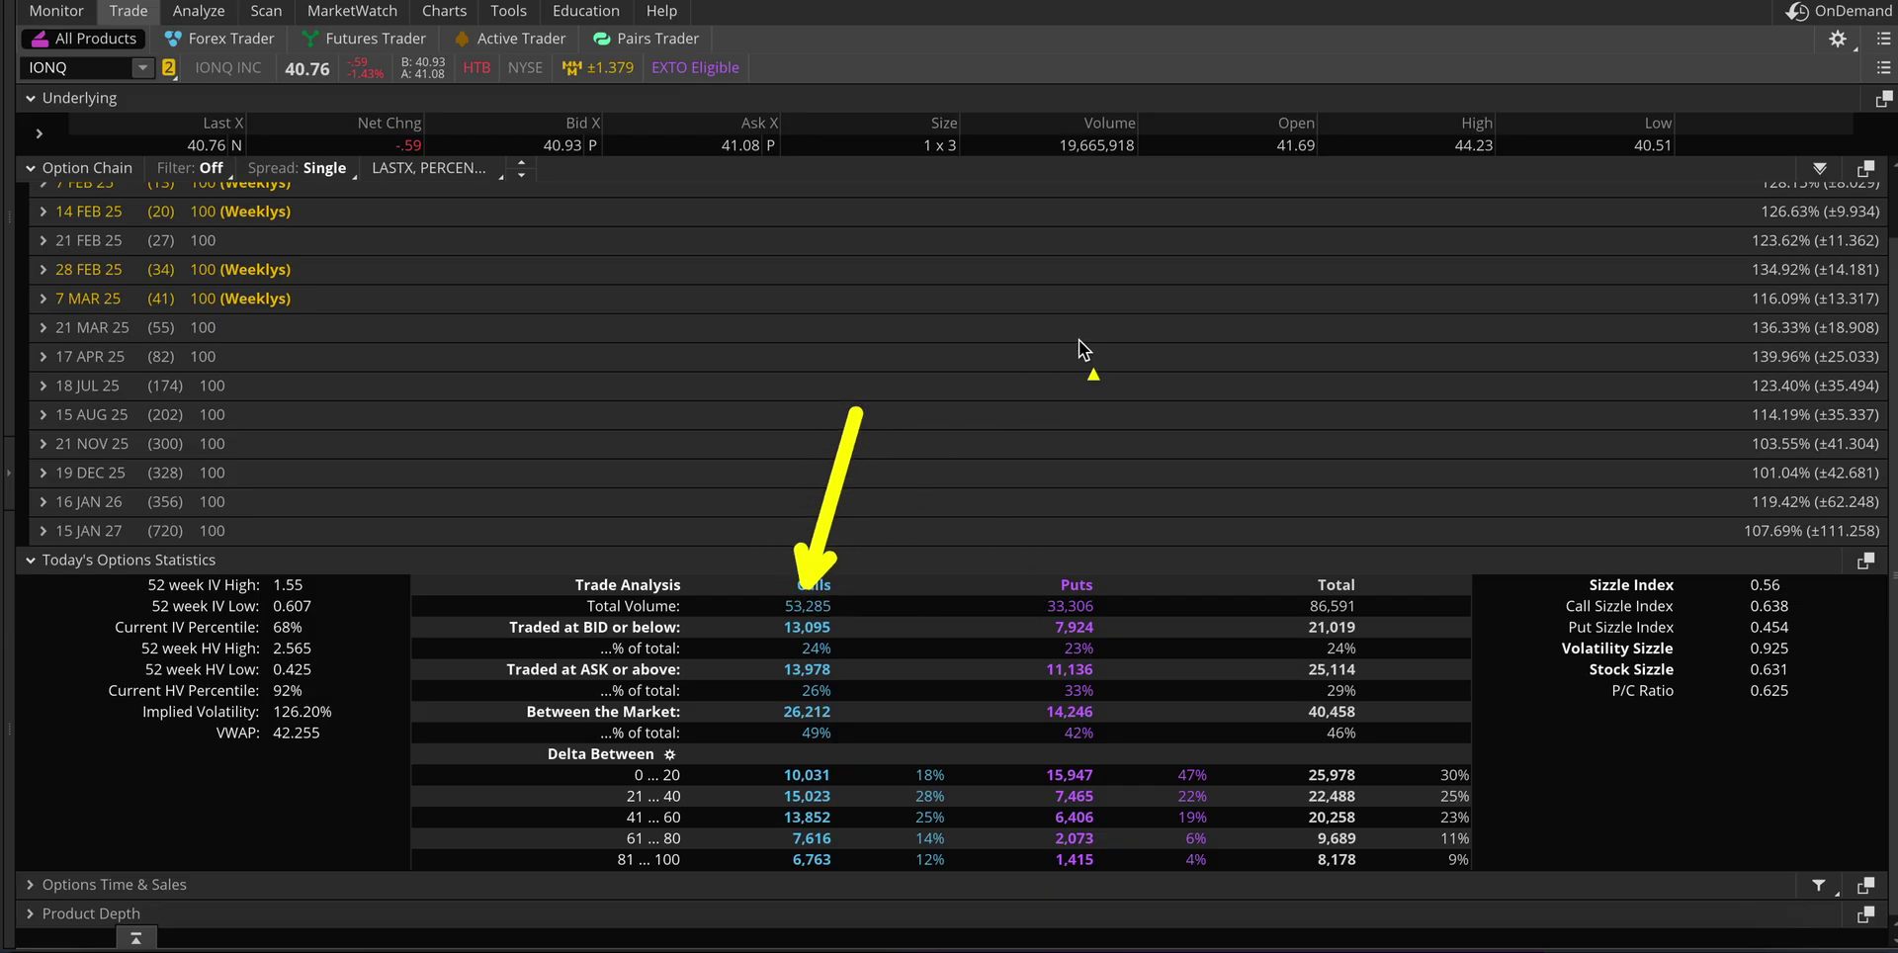
{"action": "left_click_drag", "start_coordinate": [1077, 340], "coordinate": [1075, 600]}
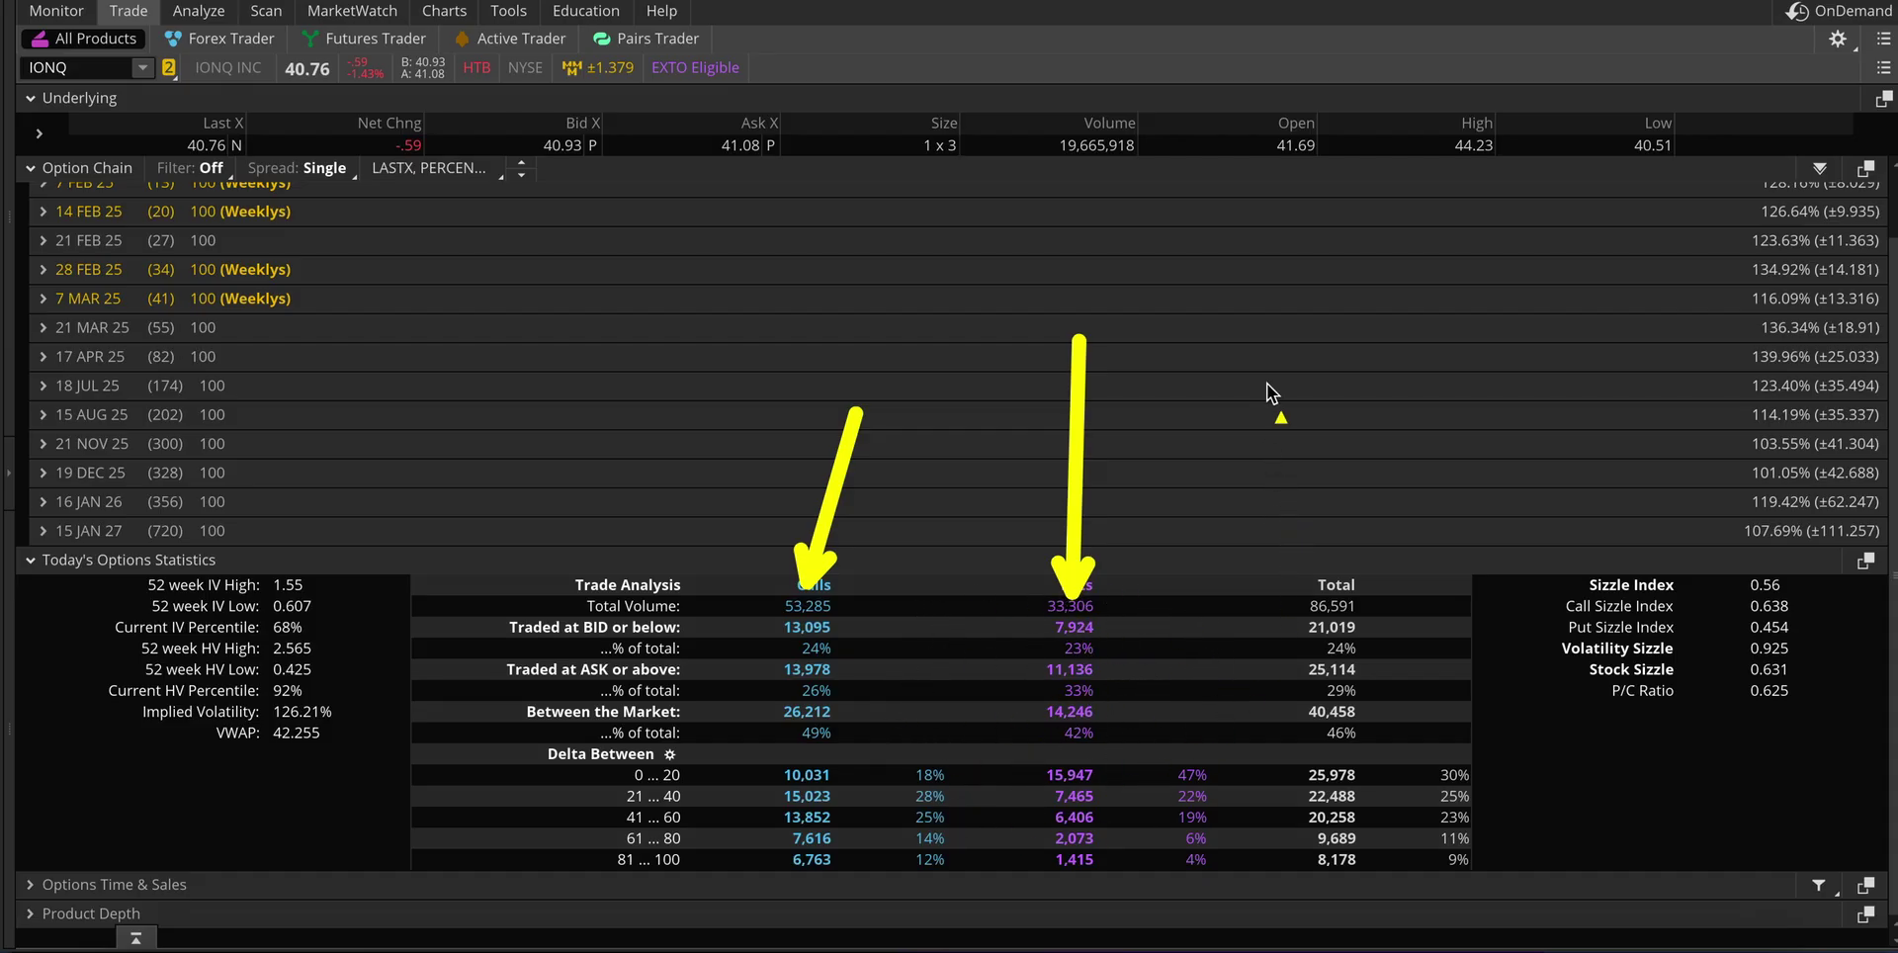
{"action": "mouse_move", "coordinate": [1269, 383]}
{"action": "left_mouse_down"}
{"action": "mouse_move", "coordinate": [1177, 644]}
{"action": "mouse_move", "coordinate": [1186, 764]}
{"action": "left_mouse_up"}
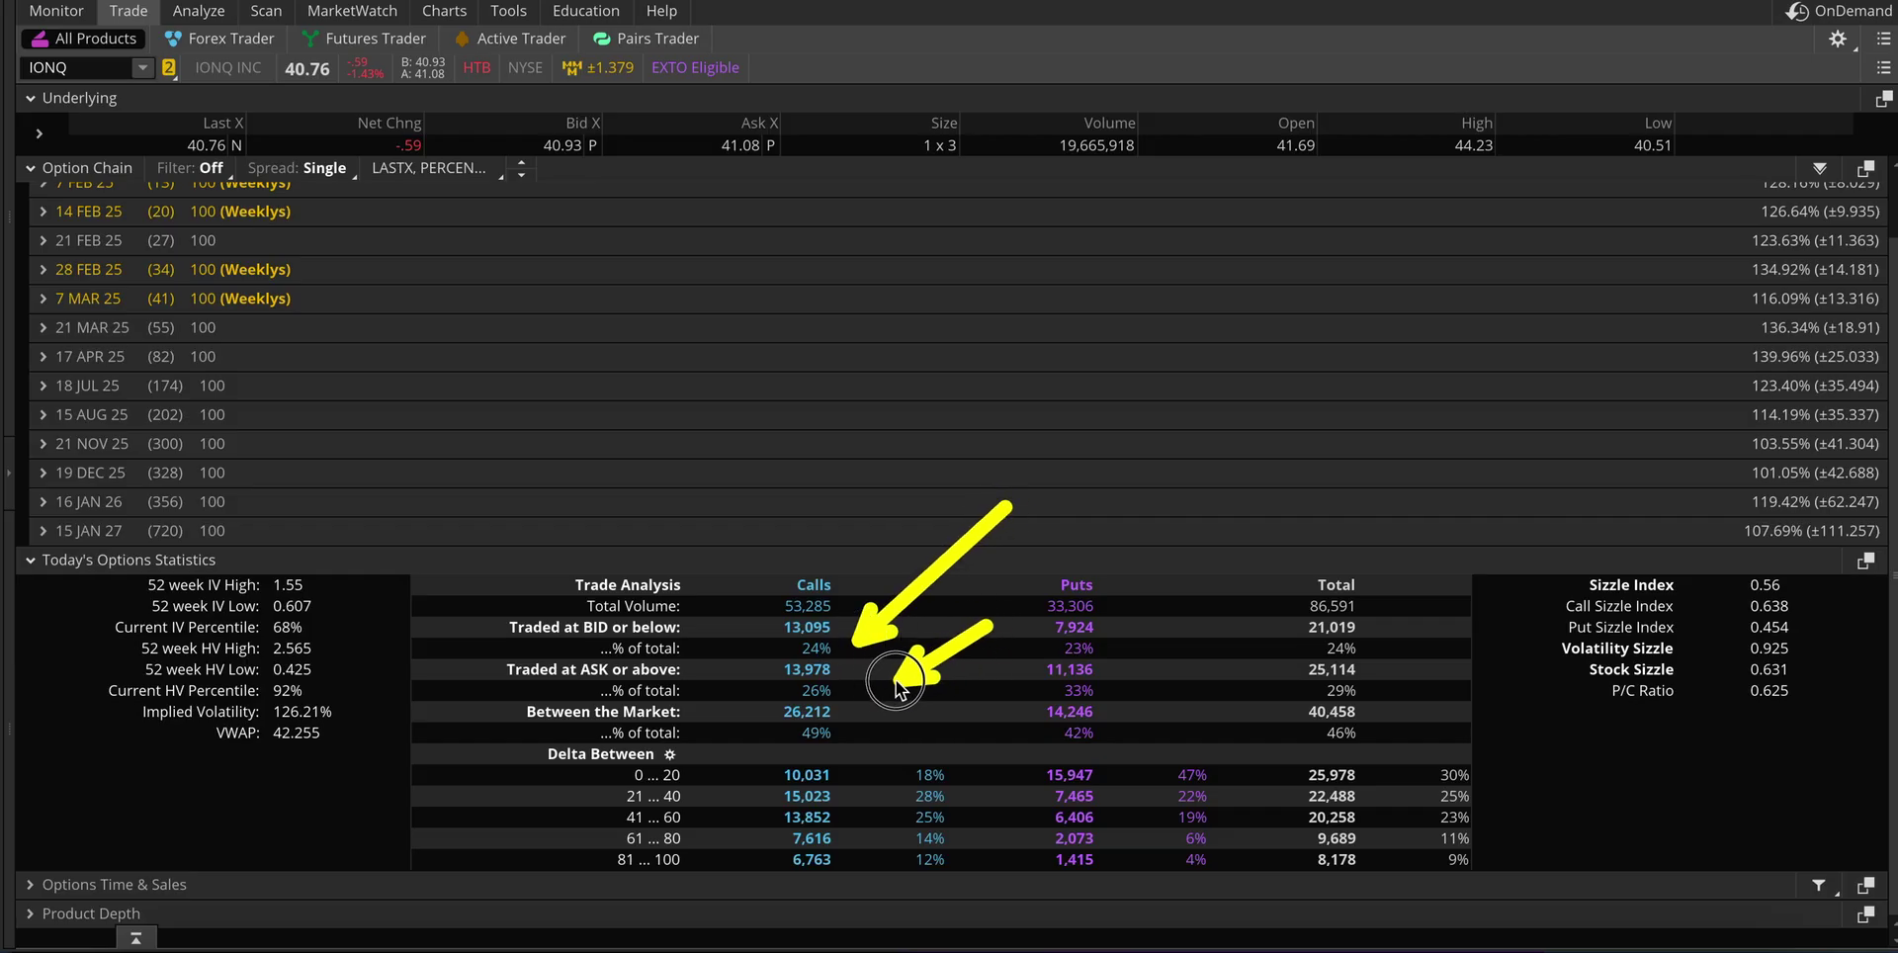
Step: Examine the largest trades in Options Time & Sales in place of the options statistics, and return to the IONQ chart
{"action": "left_click", "coordinate": [94, 559]}
{"action": "left_click", "coordinate": [139, 658]}
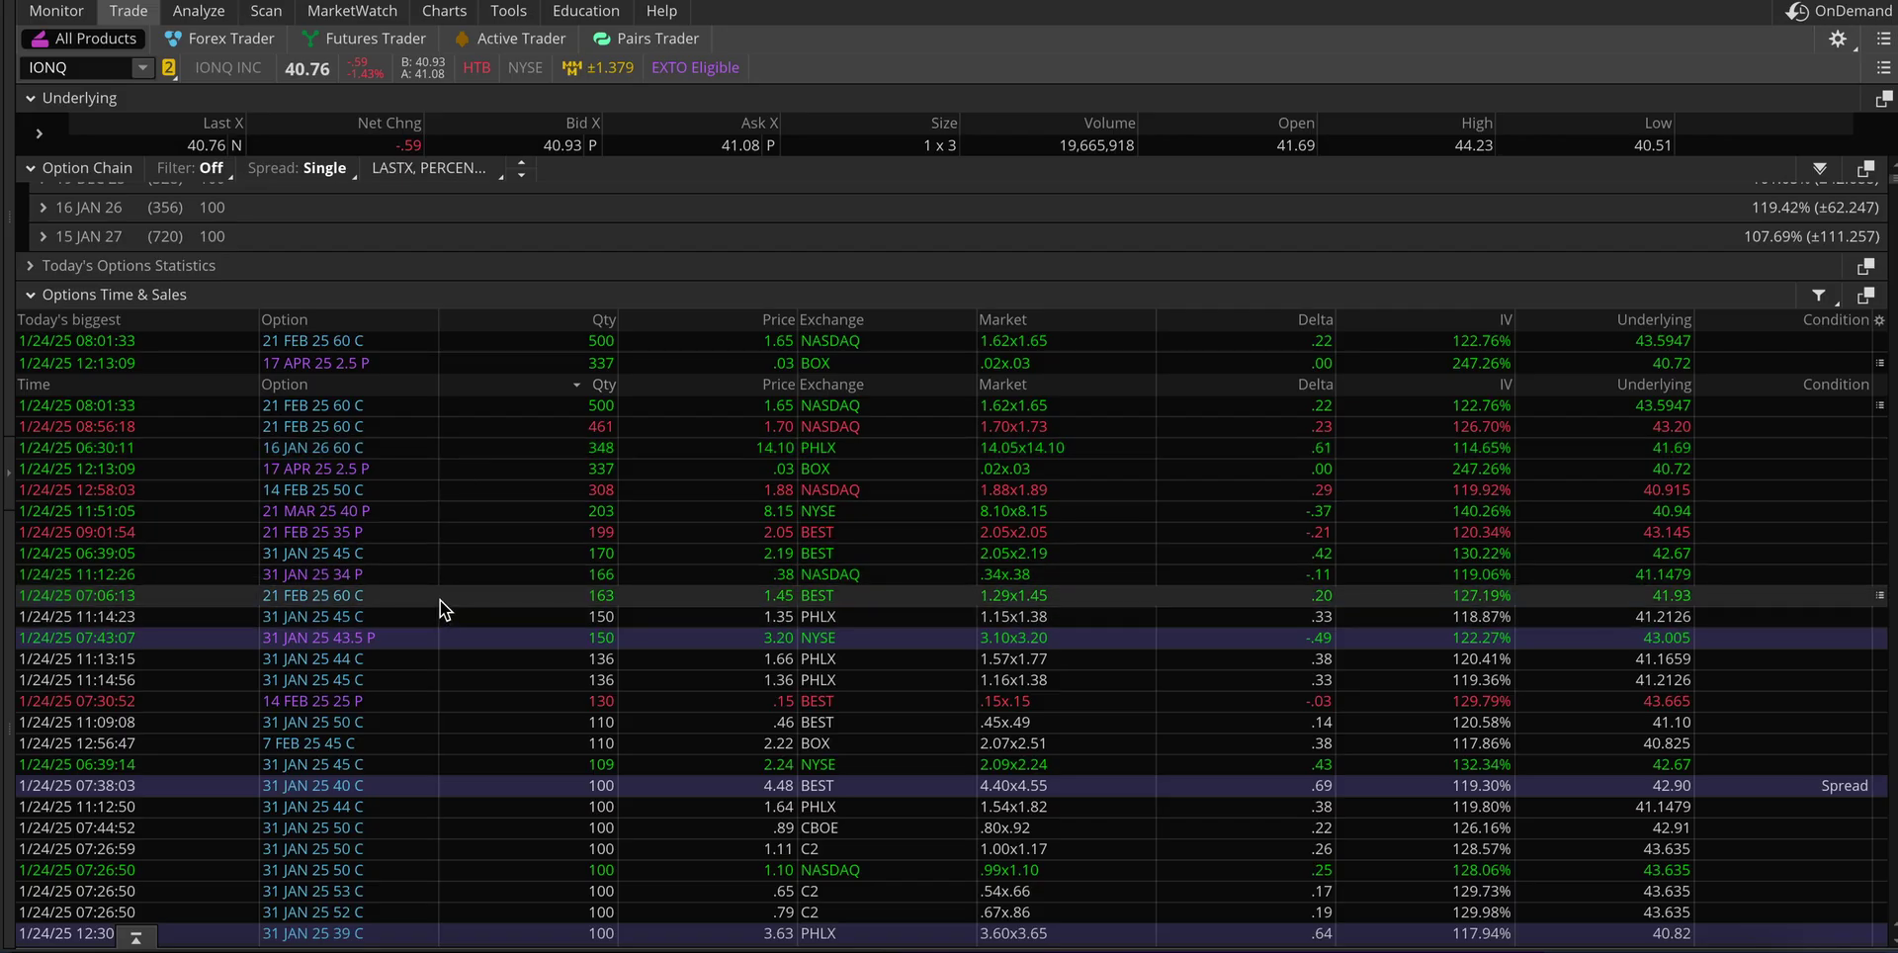
{"action": "scroll", "coordinate": [396, 820], "scroll_direction": "down", "scroll_amount": 3}
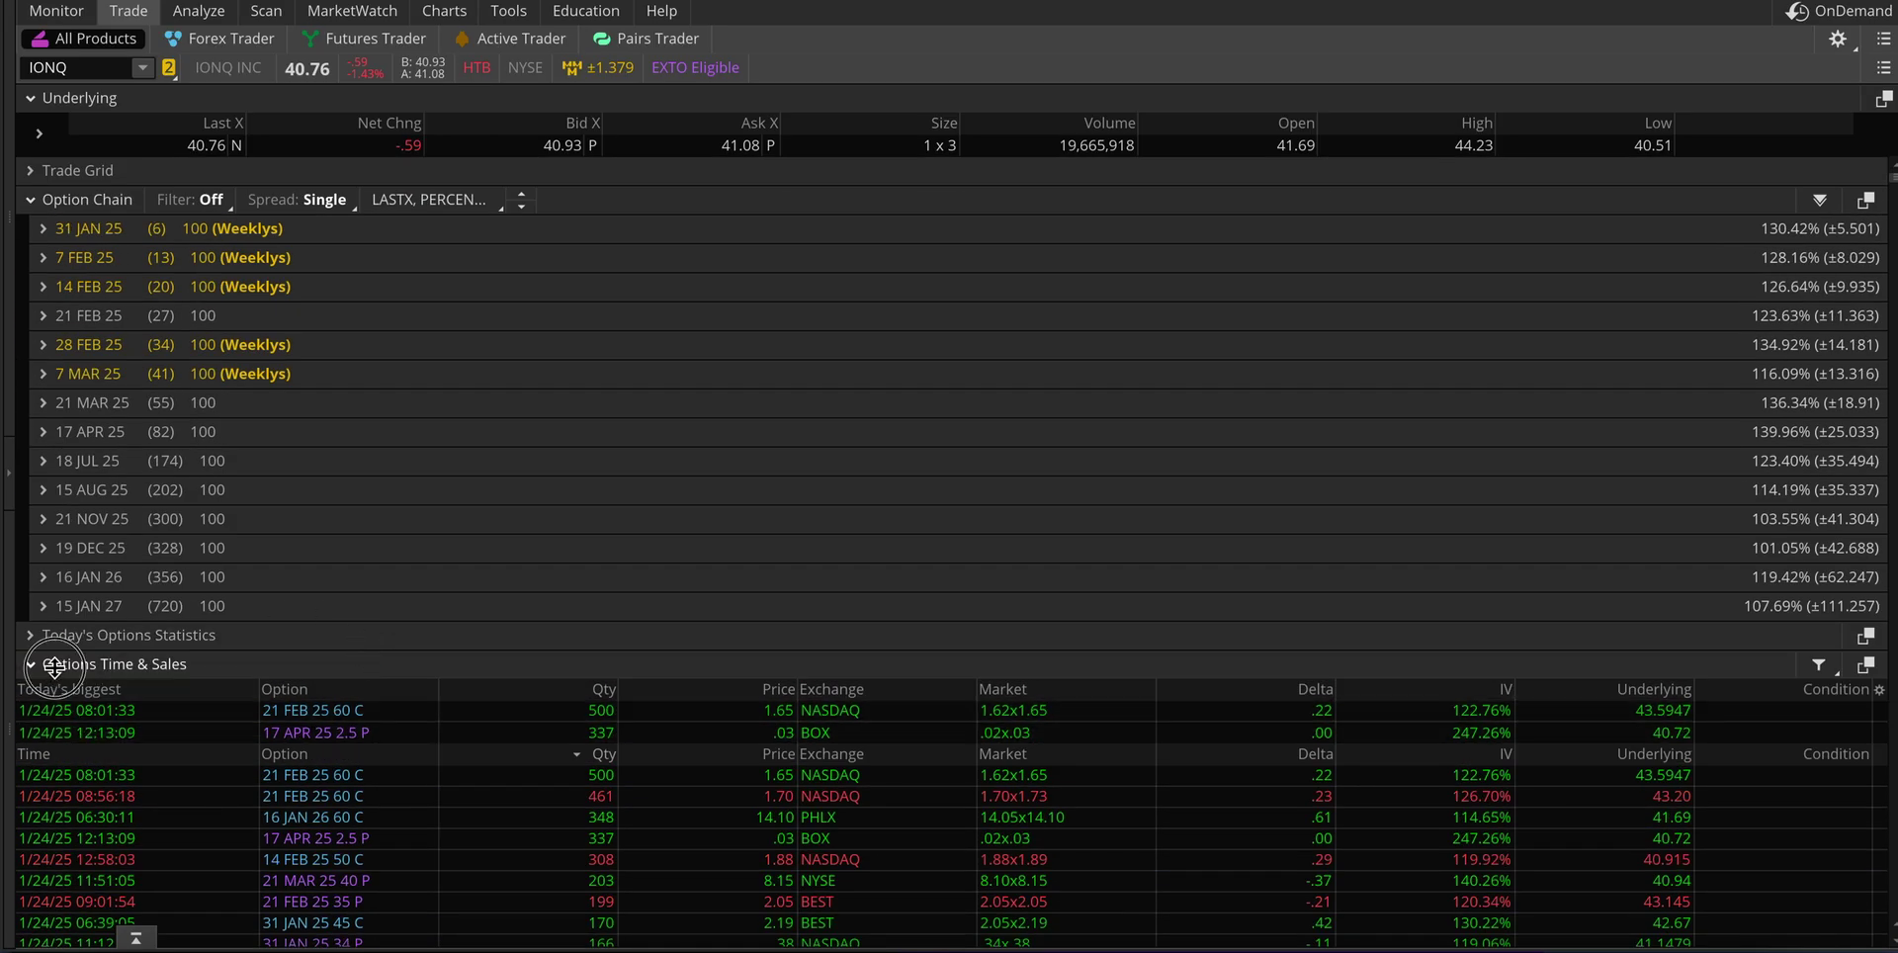
{"action": "left_click", "coordinate": [39, 661]}
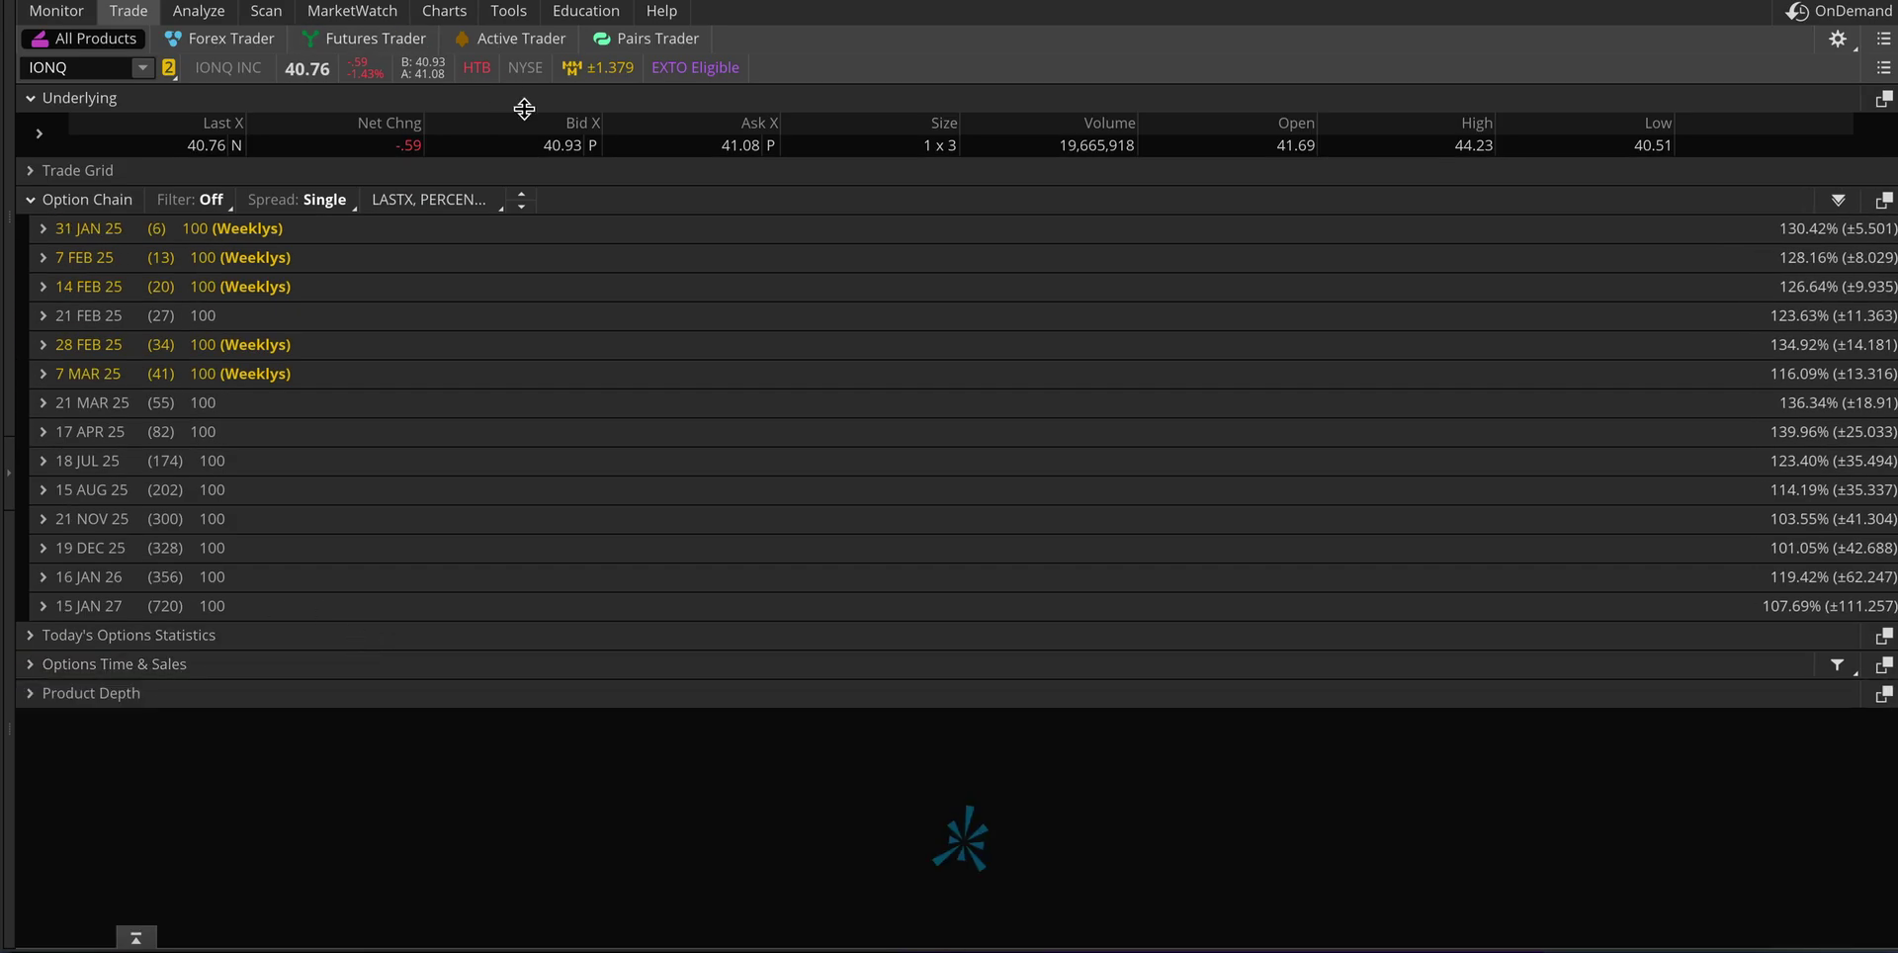
{"action": "left_click", "coordinate": [435, 12]}
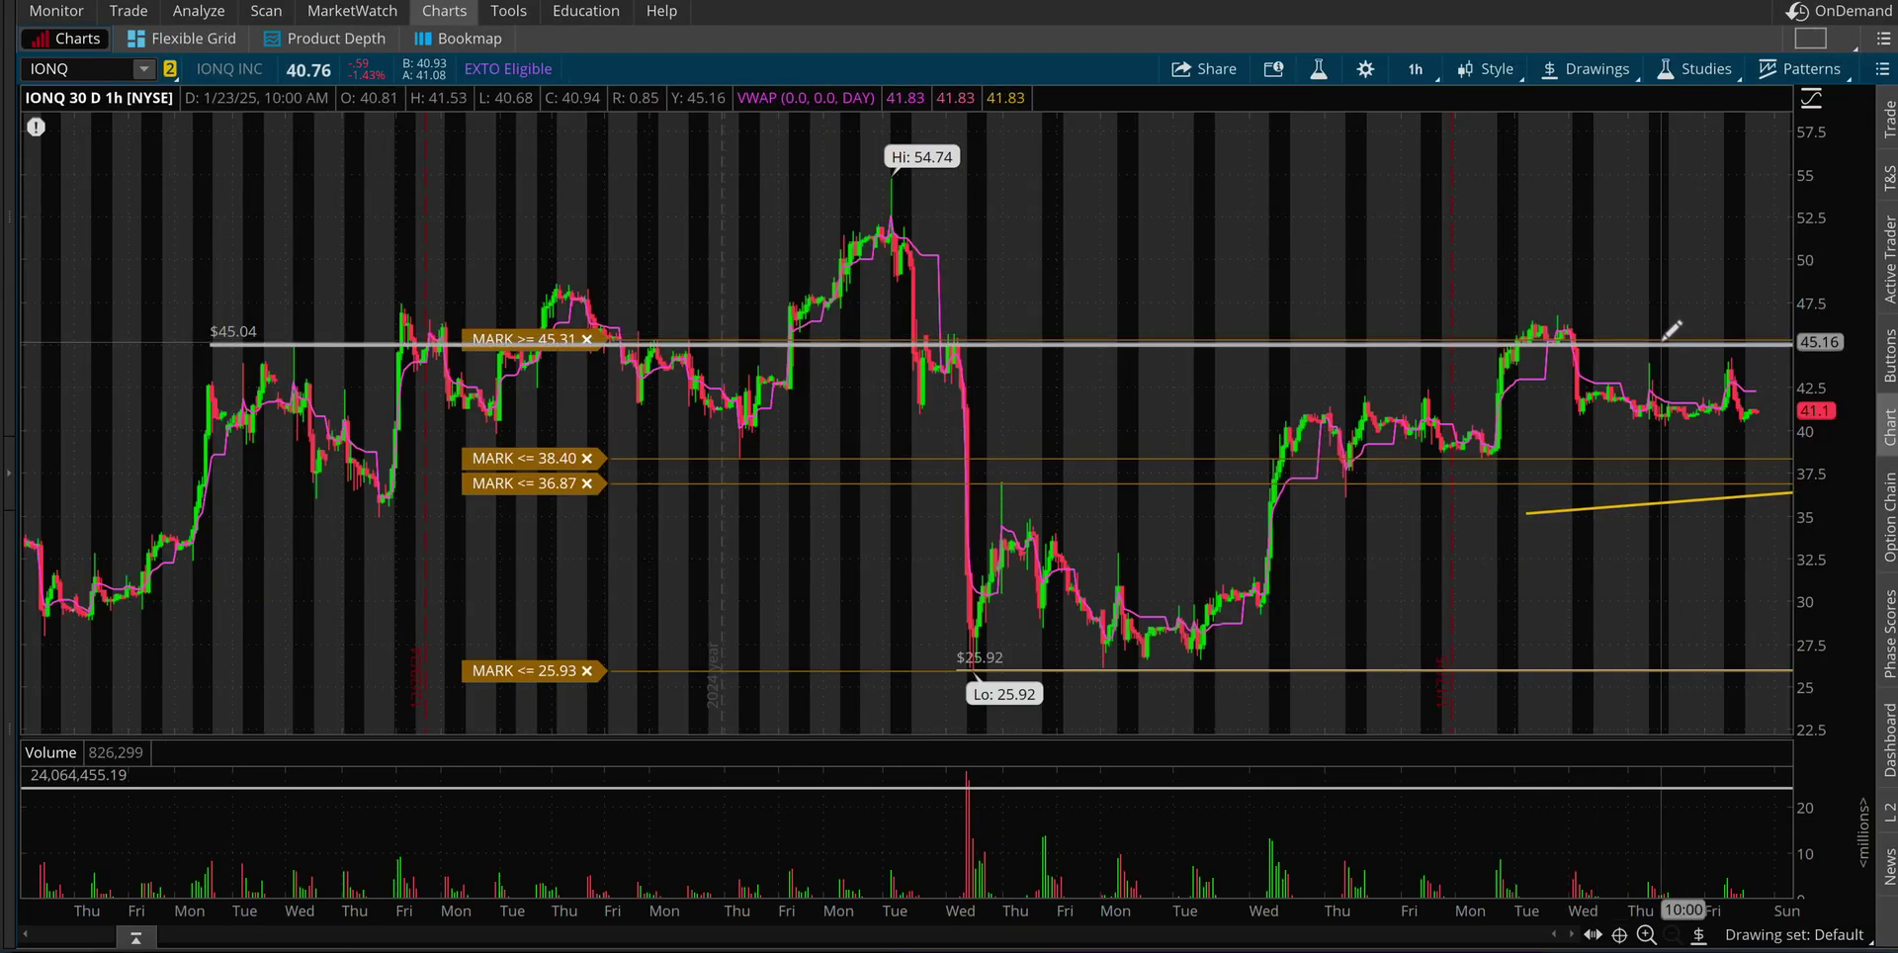